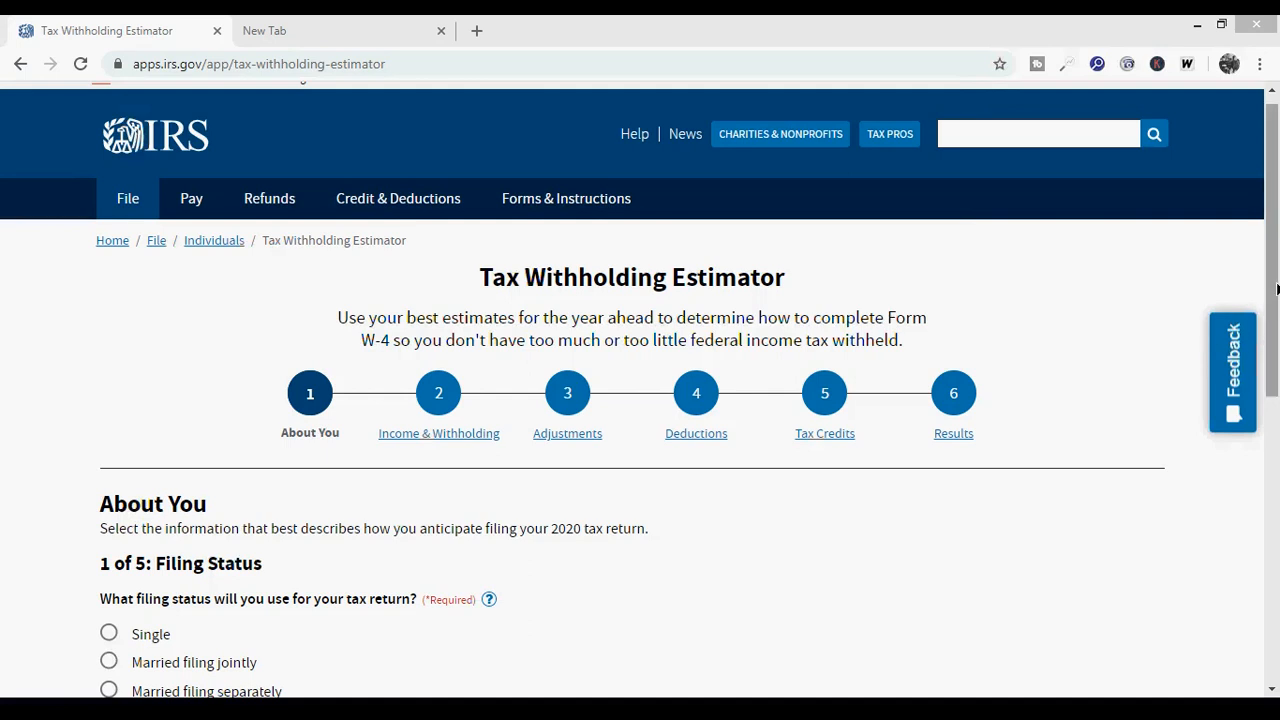
Set the filing status to Married filing jointly and answer No to being claimed as a dependent by someone else.
{"action": "left_click_drag", "start_coordinate": [1276, 289], "coordinate": [1277, 367]}
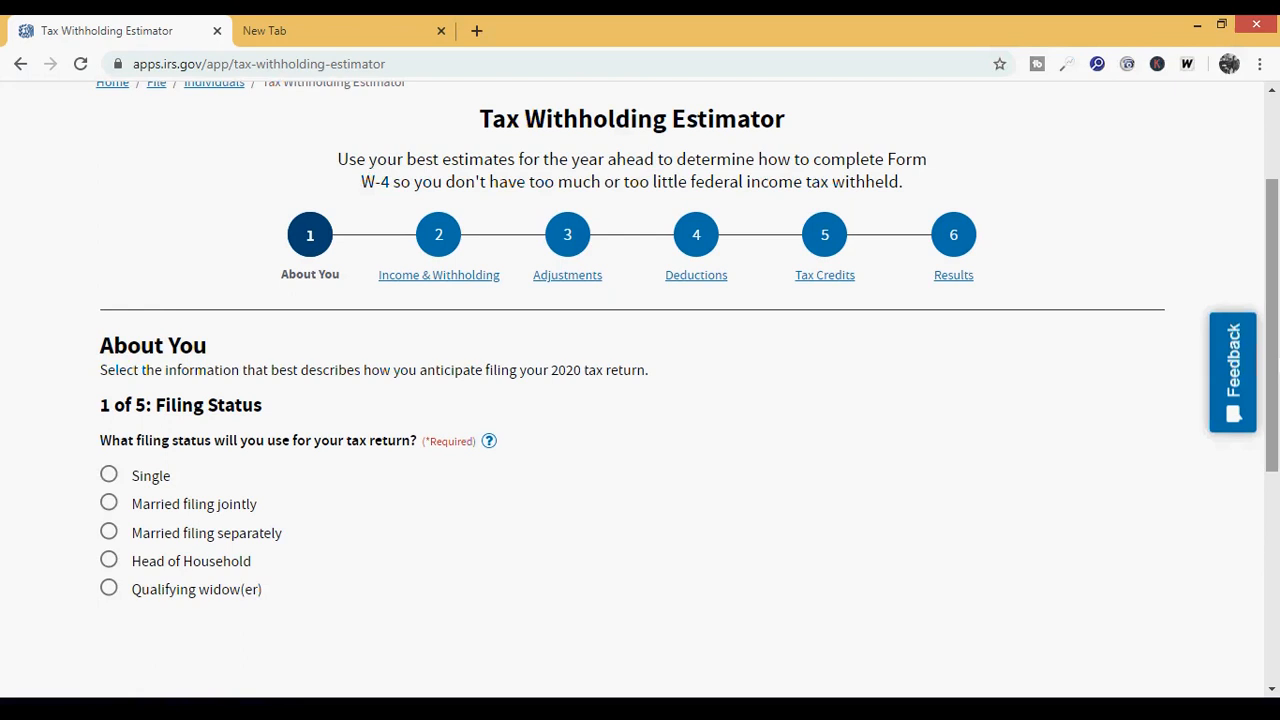
{"action": "left_click_drag", "start_coordinate": [1277, 367], "coordinate": [1277, 384]}
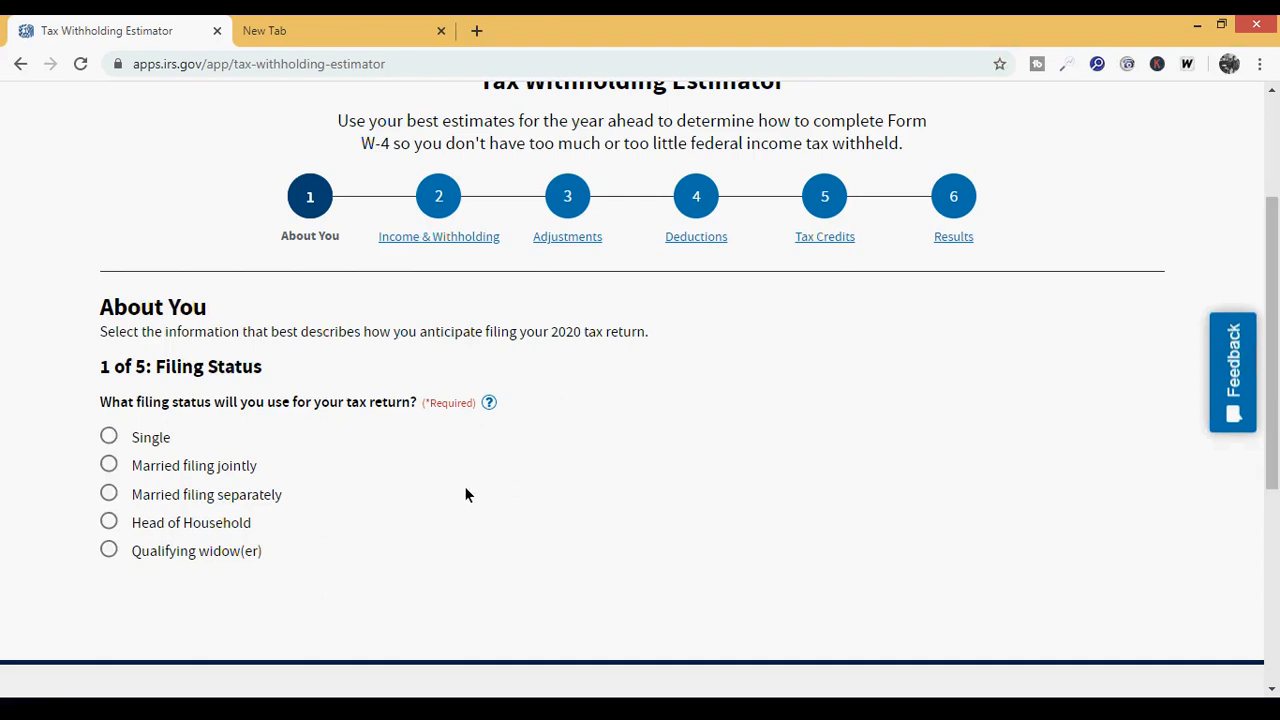
{"action": "left_click", "coordinate": [109, 466]}
{"action": "left_click_drag", "start_coordinate": [1277, 362], "coordinate": [1277, 441]}
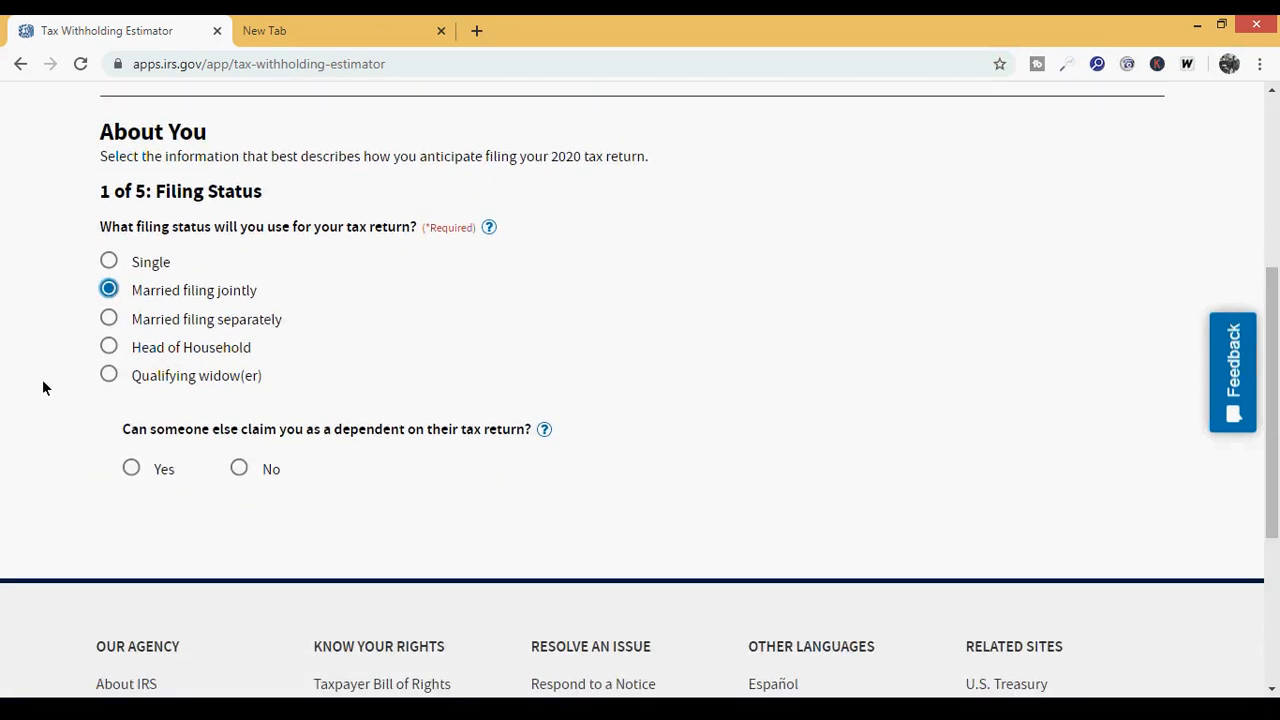
{"action": "left_click", "coordinate": [239, 468]}
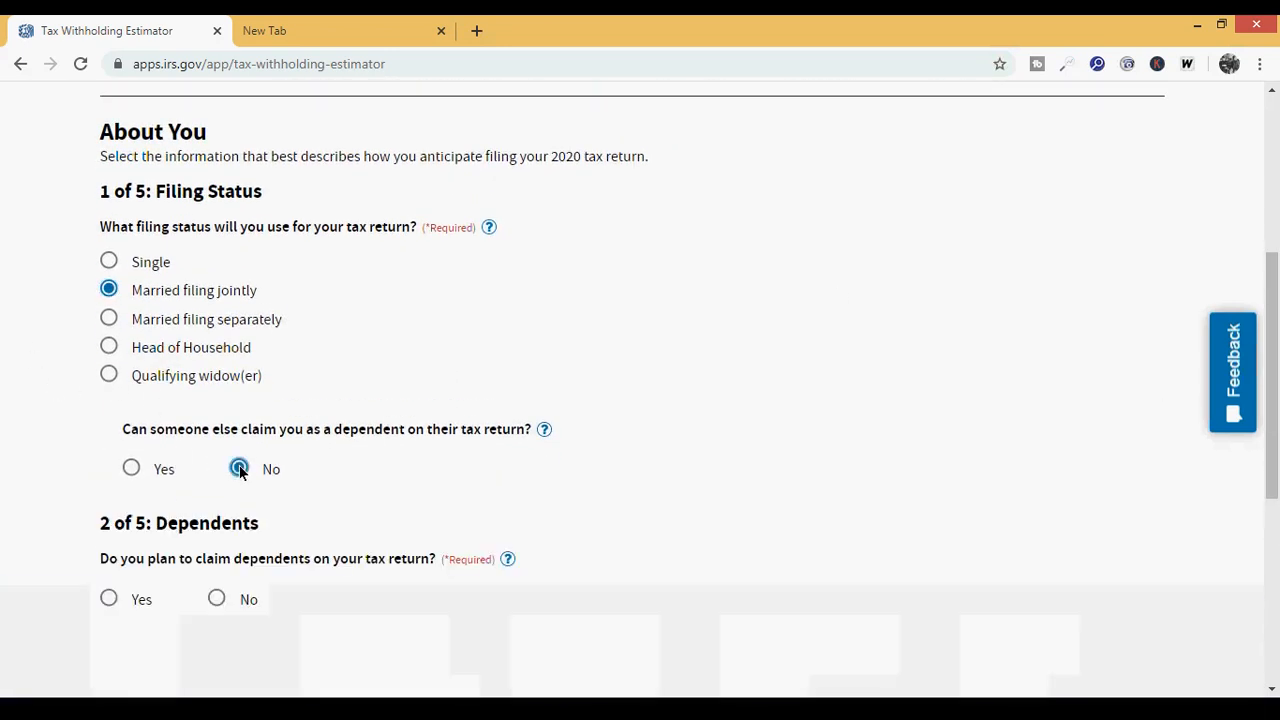
Answer Yes to claiming dependents on the tax return and set the number of dependents to 1.
{"action": "left_click", "coordinate": [109, 598]}
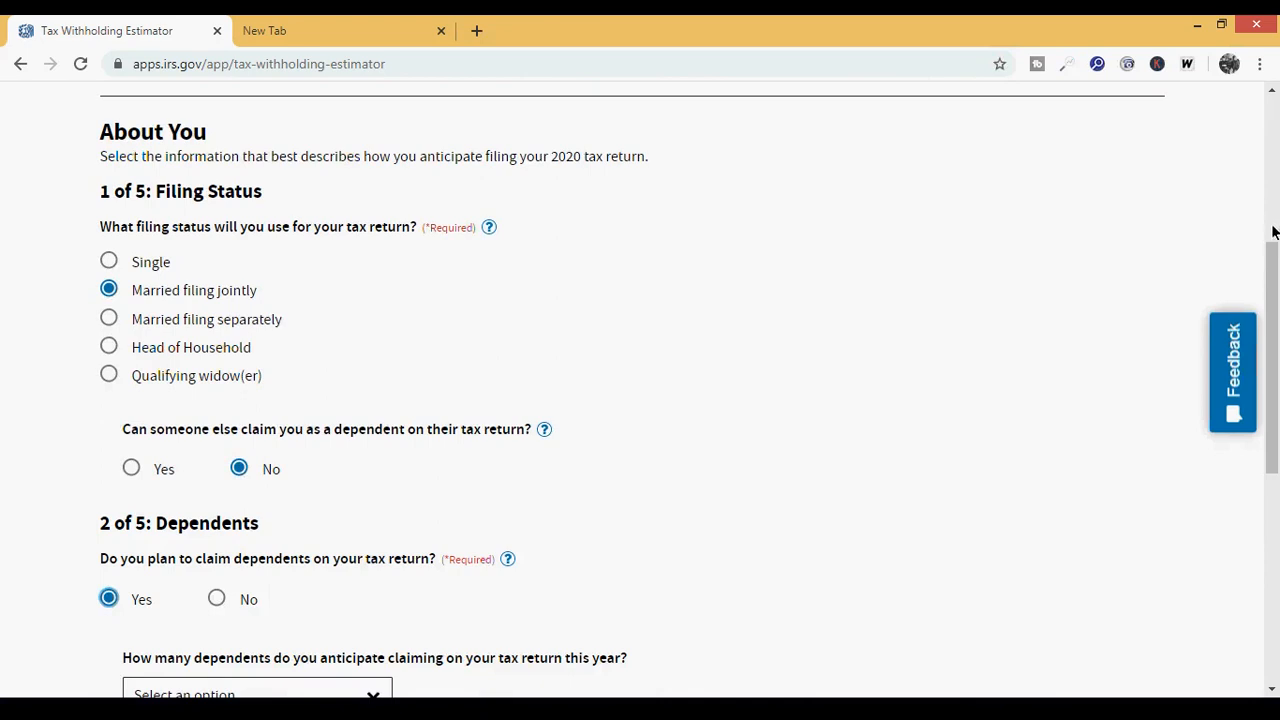
{"action": "left_click_drag", "start_coordinate": [1272, 269], "coordinate": [1271, 372]}
{"action": "left_click", "coordinate": [321, 416]}
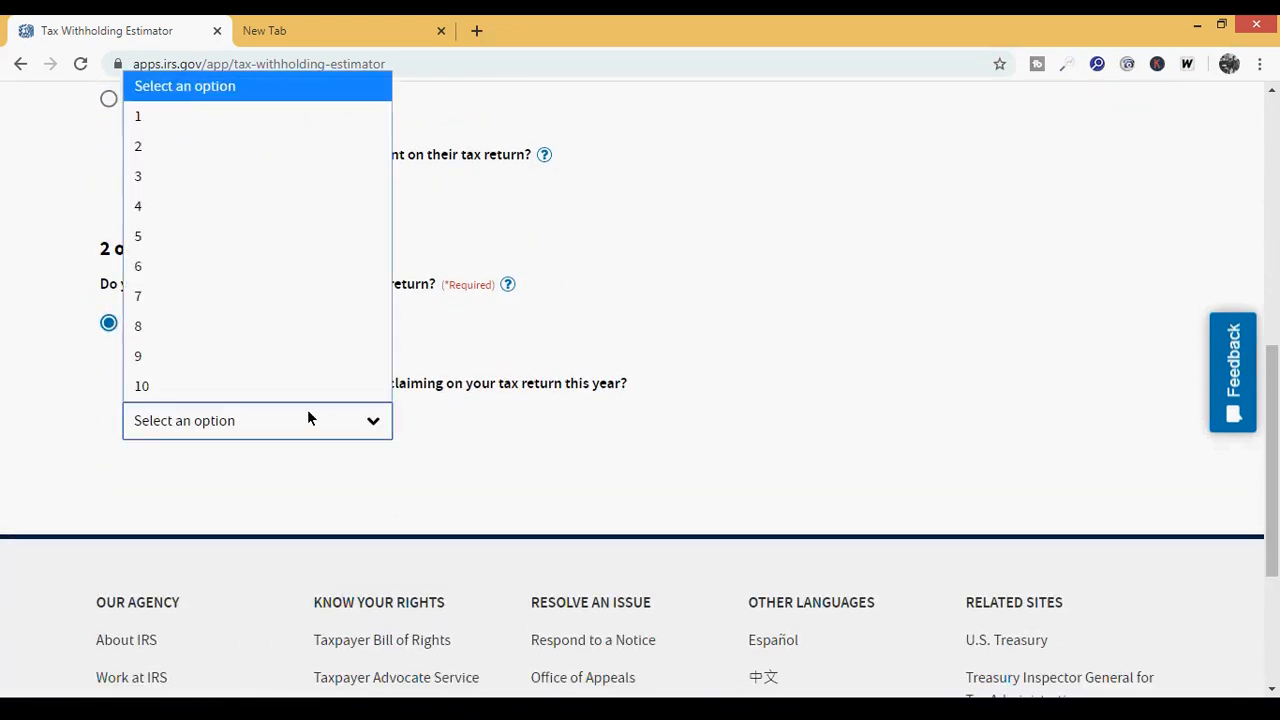
{"action": "left_click", "coordinate": [184, 126]}
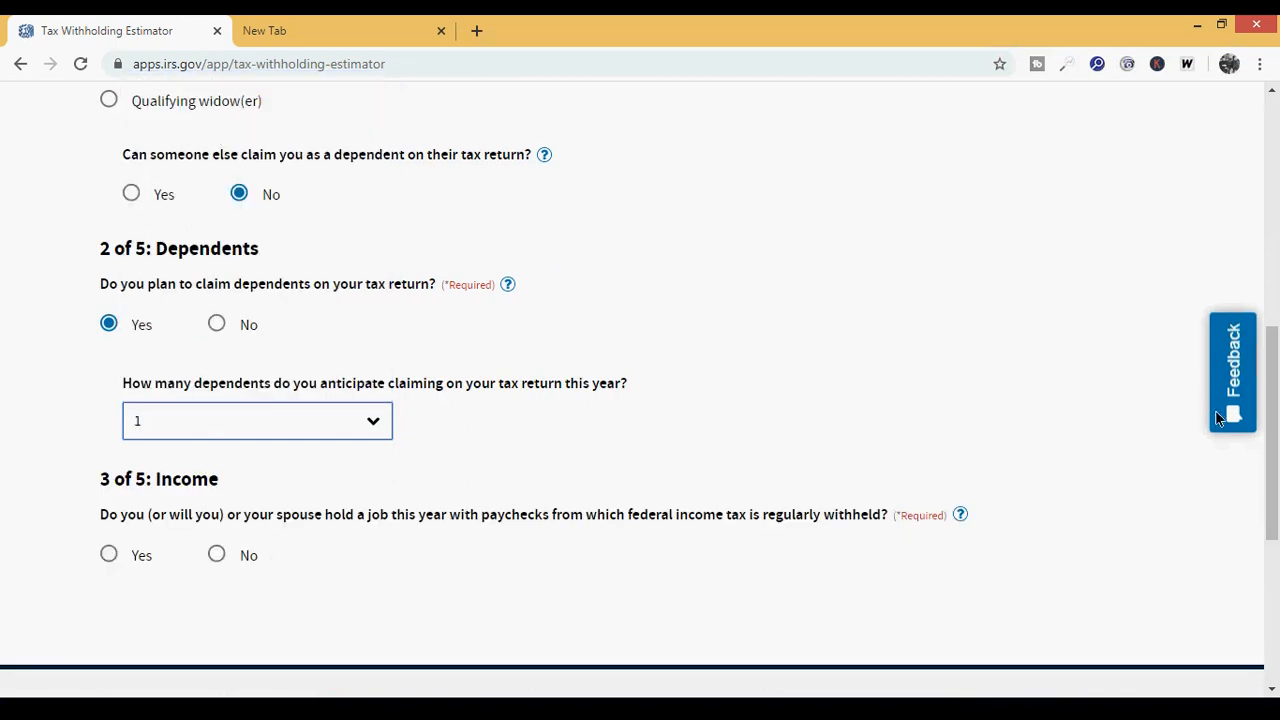
Answer Yes to holding a job with federal tax withheld, with 1 job for the taxpayer and 1 for the spouse.
{"action": "scroll", "coordinate": [1274, 420], "scroll_direction": "down", "scroll_amount": 1}
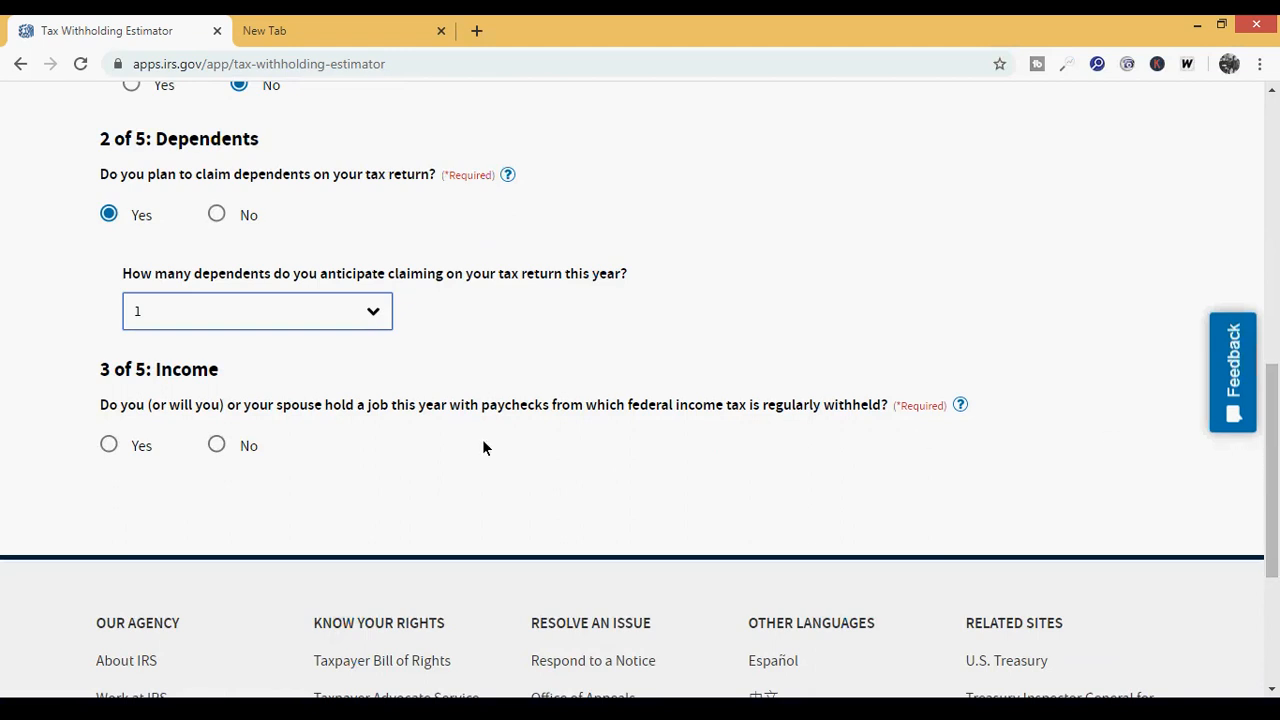
{"action": "left_click", "coordinate": [109, 446]}
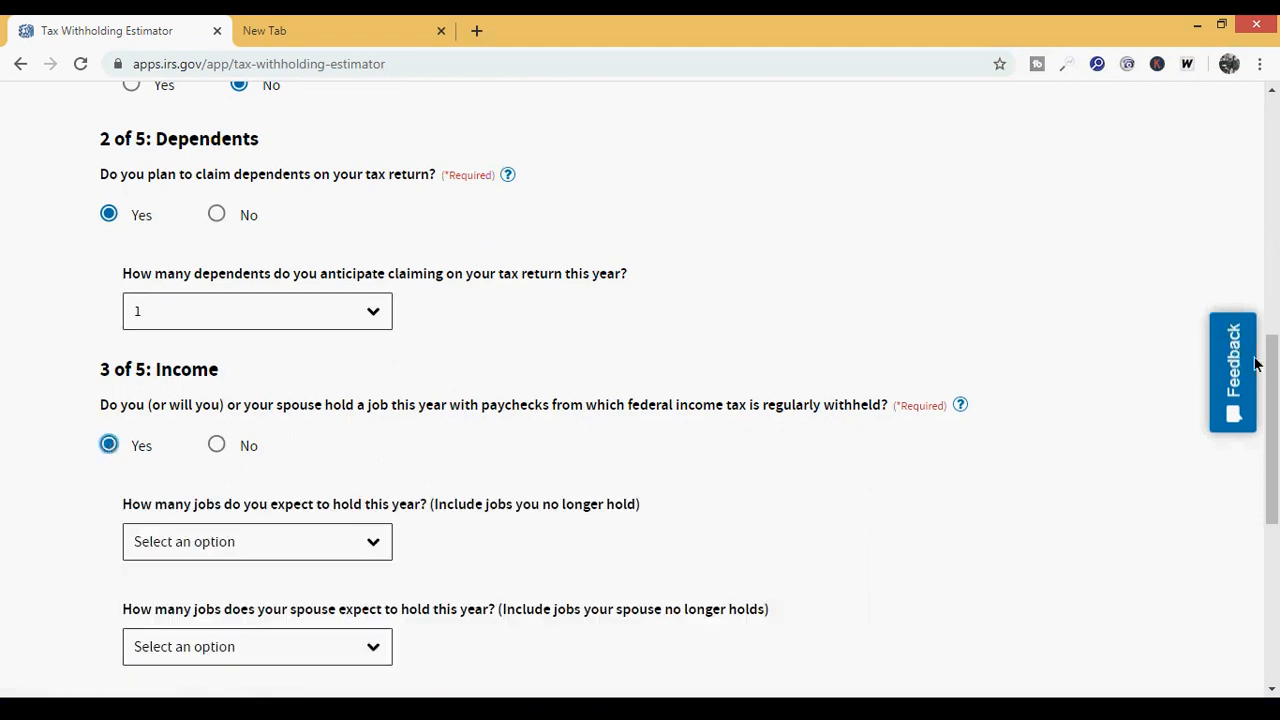
{"action": "right_click", "coordinate": [1278, 401]}
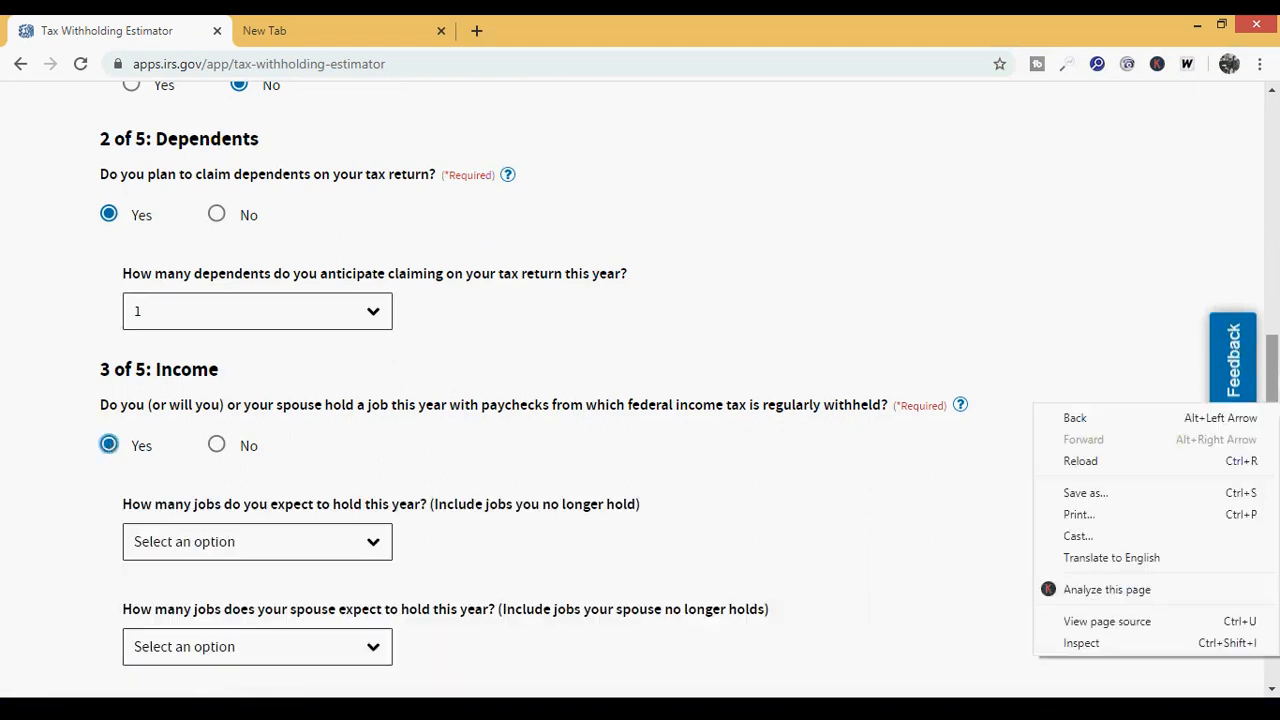
{"action": "left_click_drag", "start_coordinate": [1277, 379], "coordinate": [1277, 435]}
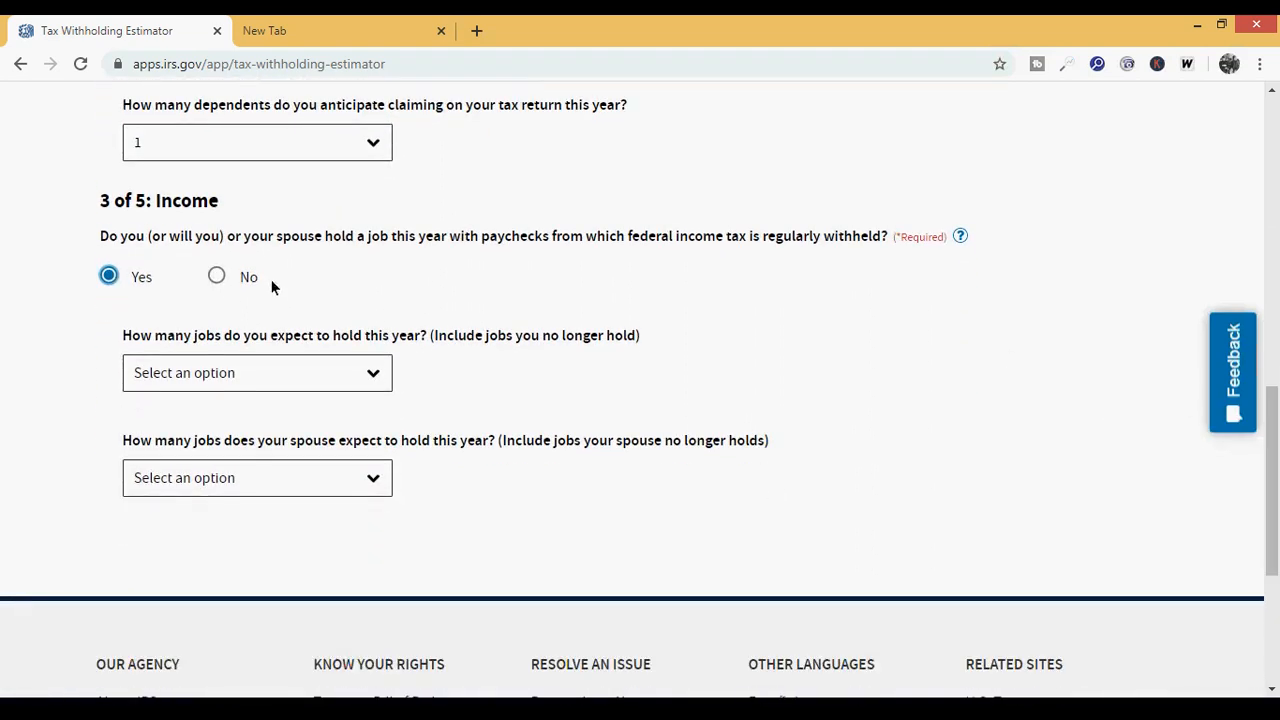
{"action": "left_click", "coordinate": [333, 383]}
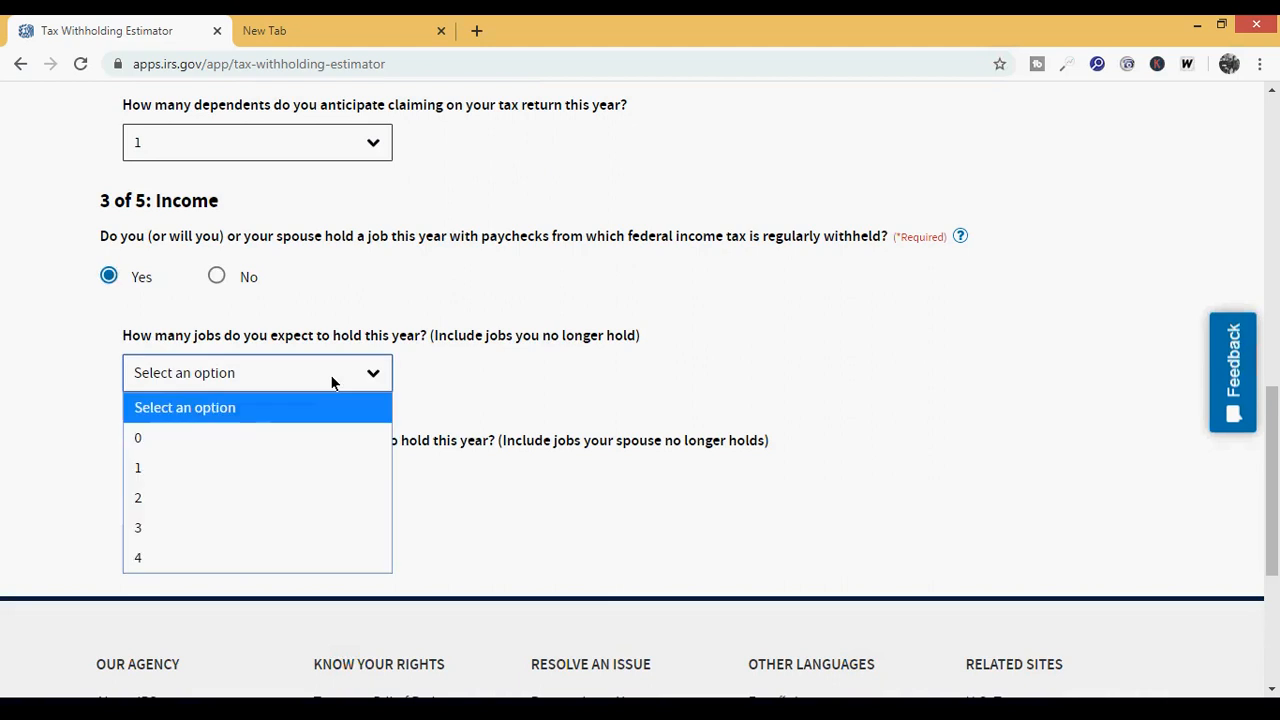
{"action": "left_click", "coordinate": [173, 476]}
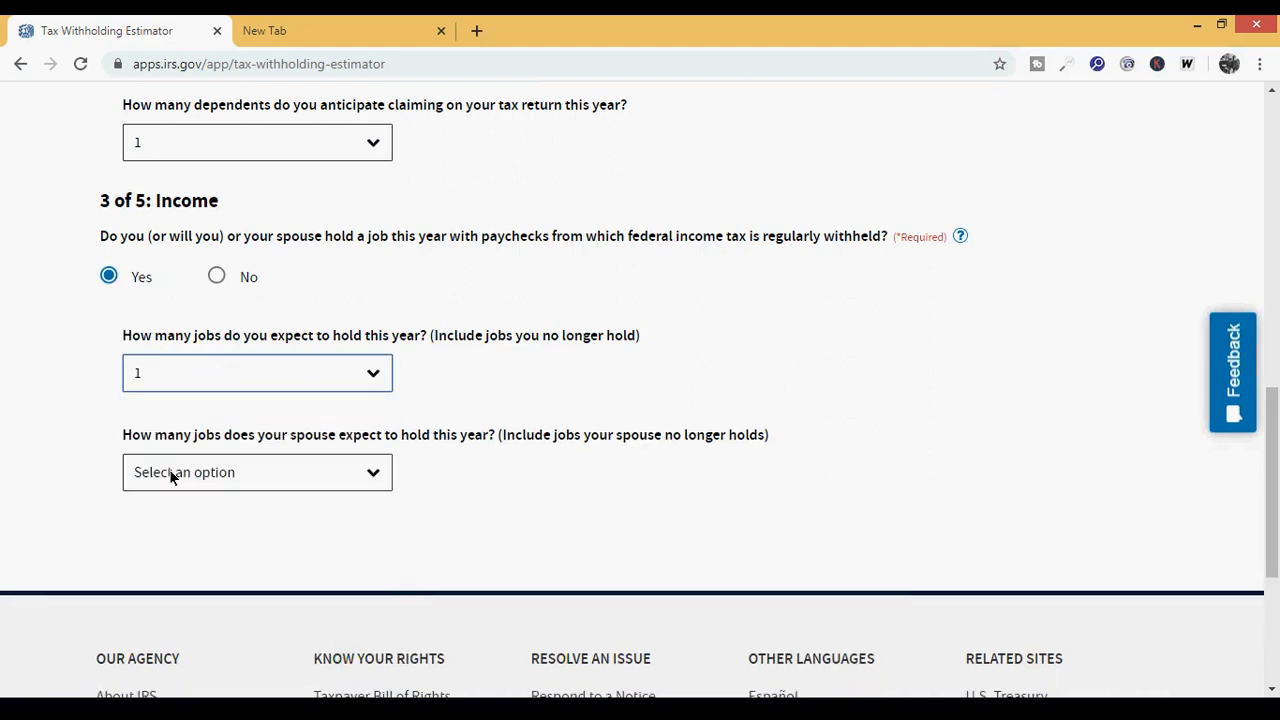
{"action": "left_click", "coordinate": [170, 476]}
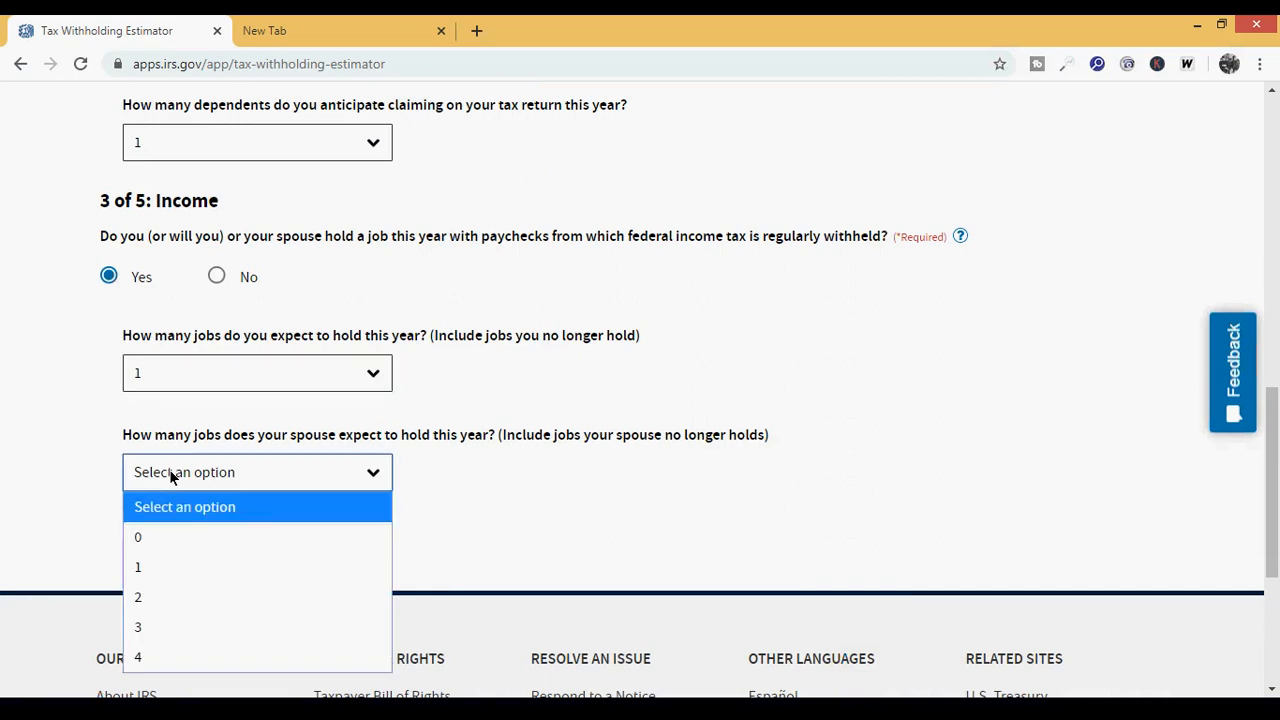
{"action": "left_click", "coordinate": [166, 568]}
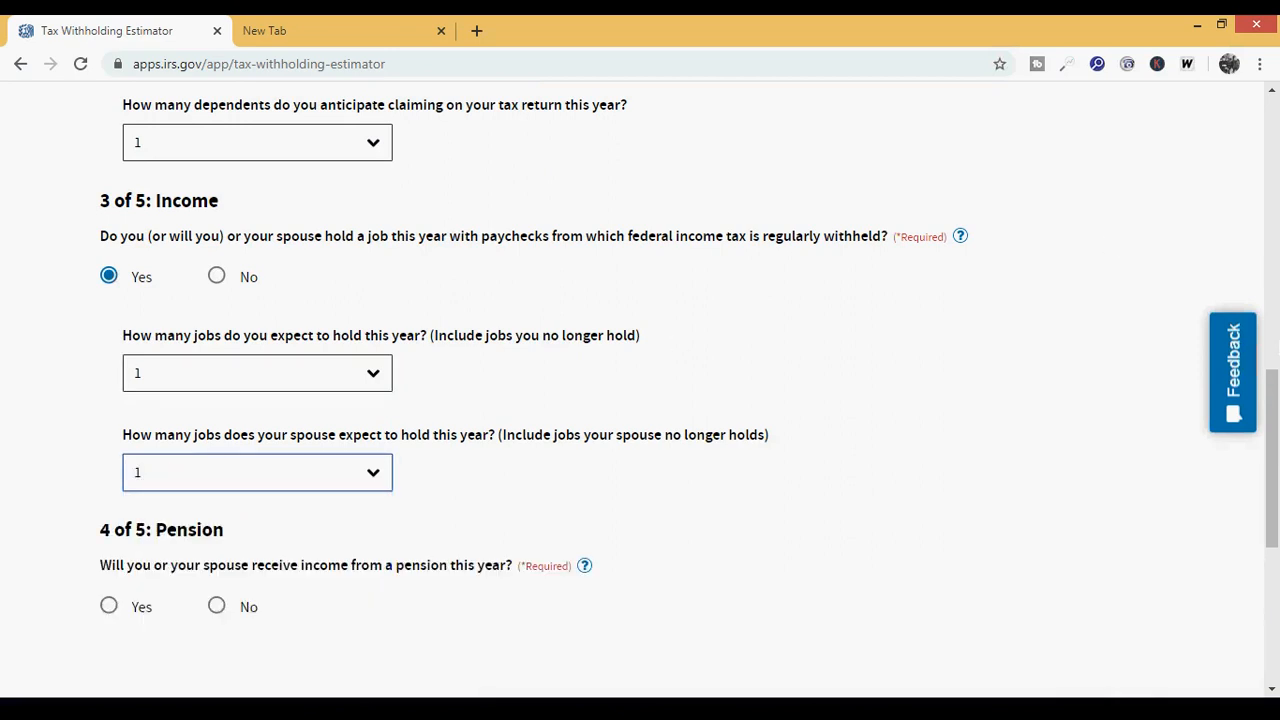
Answer No to pension income, leave all other income and demographics options unchecked, and continue to Income & Withholding.
{"action": "left_click_drag", "start_coordinate": [1273, 403], "coordinate": [1274, 524]}
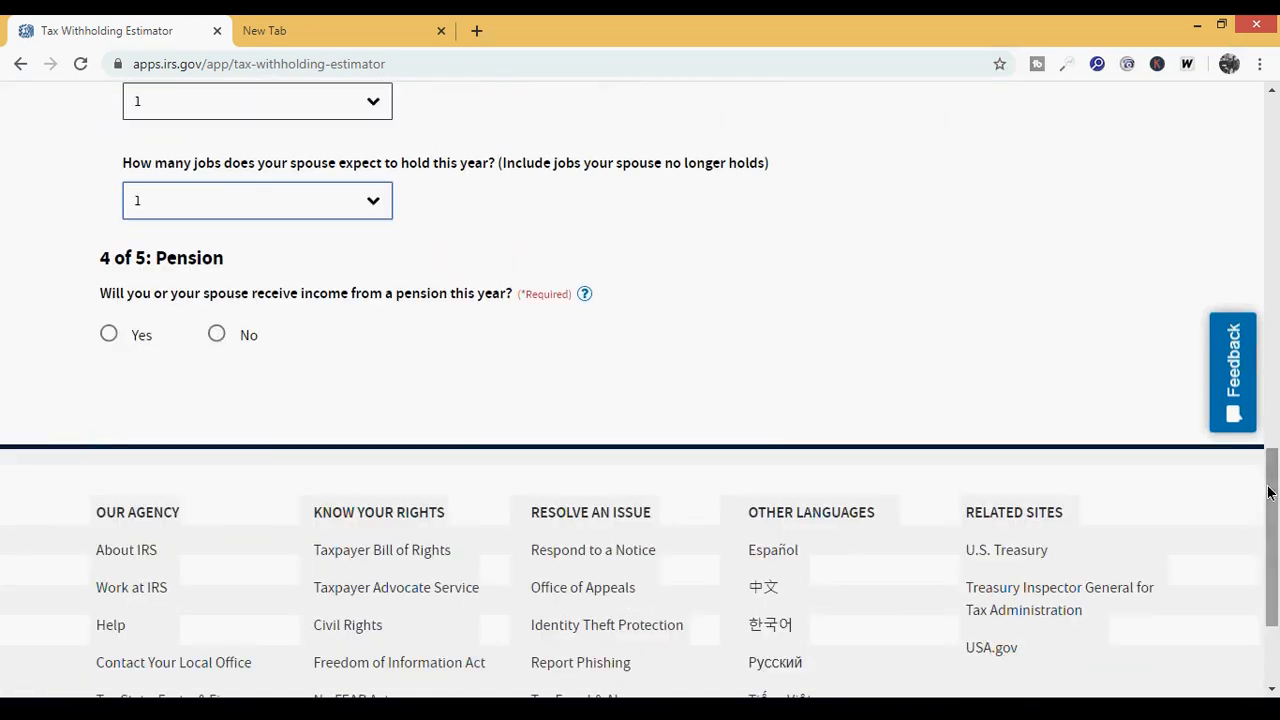
{"action": "left_click", "coordinate": [216, 336]}
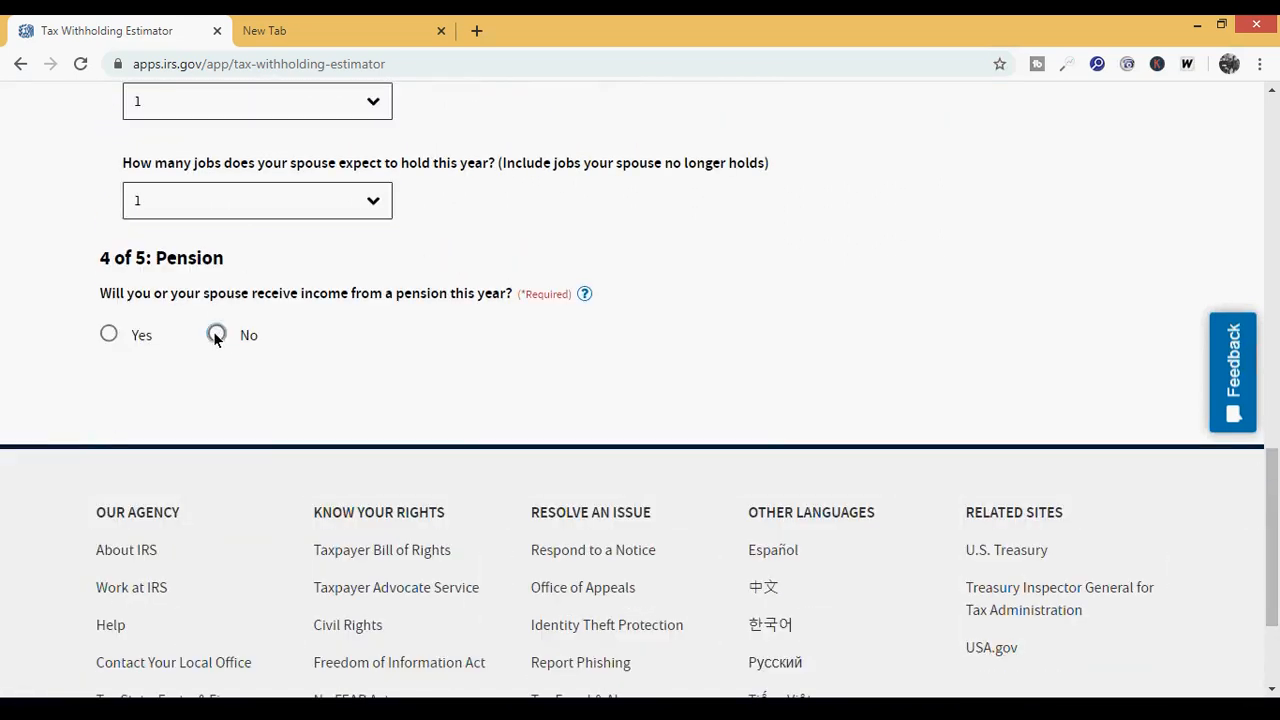
{"action": "left_click_drag", "start_coordinate": [1275, 425], "coordinate": [1276, 497]}
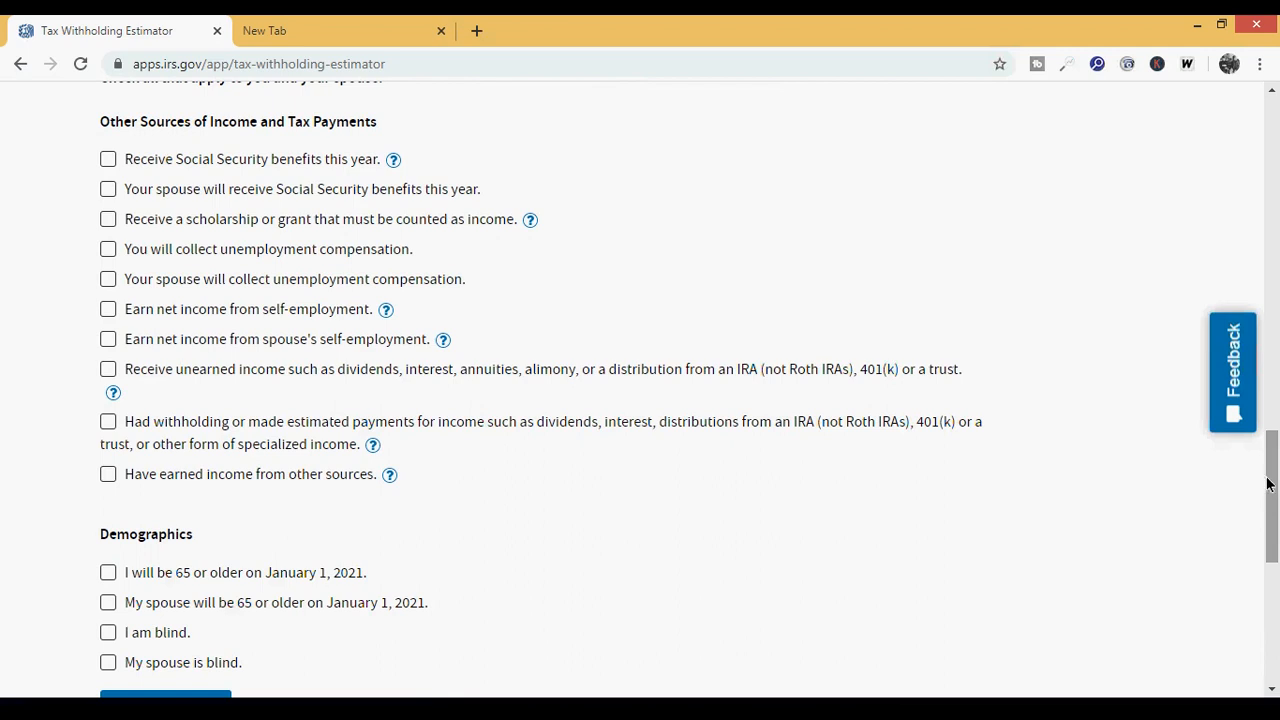
{"action": "scroll", "coordinate": [1274, 492], "scroll_direction": "down", "scroll_amount": 1}
{"action": "left_click_drag", "start_coordinate": [1274, 492], "coordinate": [1276, 512]}
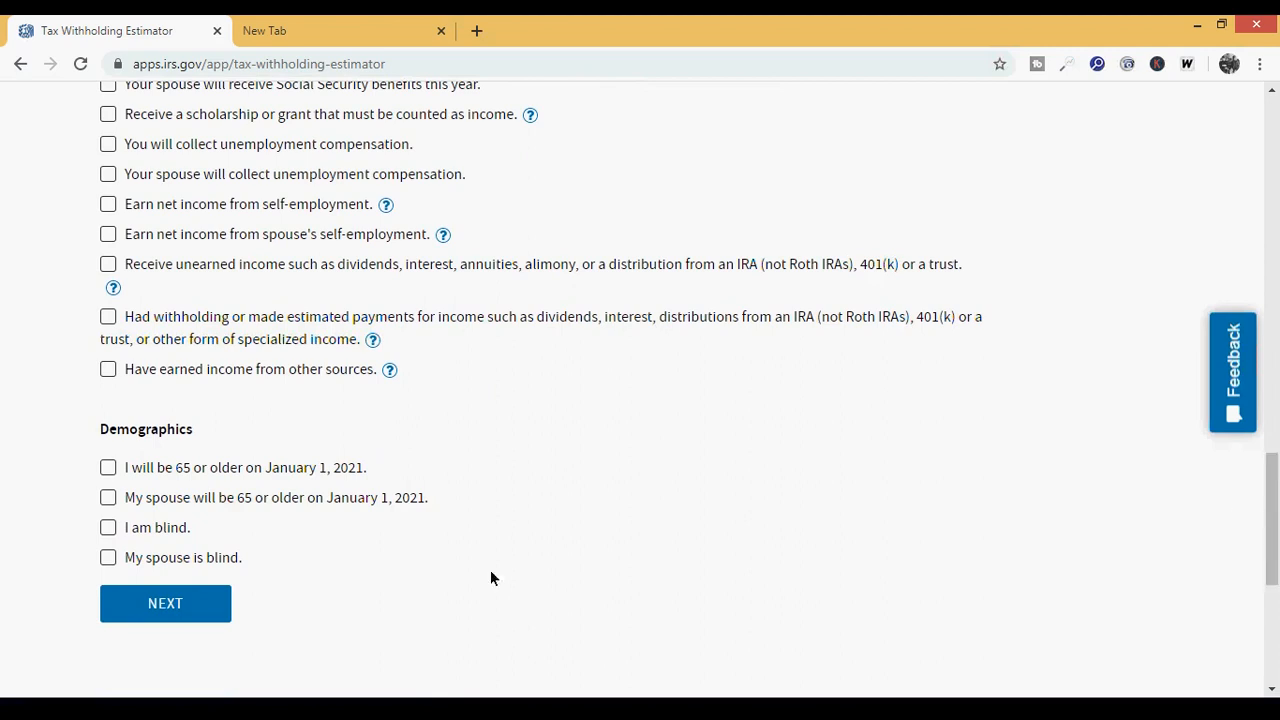
{"action": "left_click", "coordinate": [165, 610]}
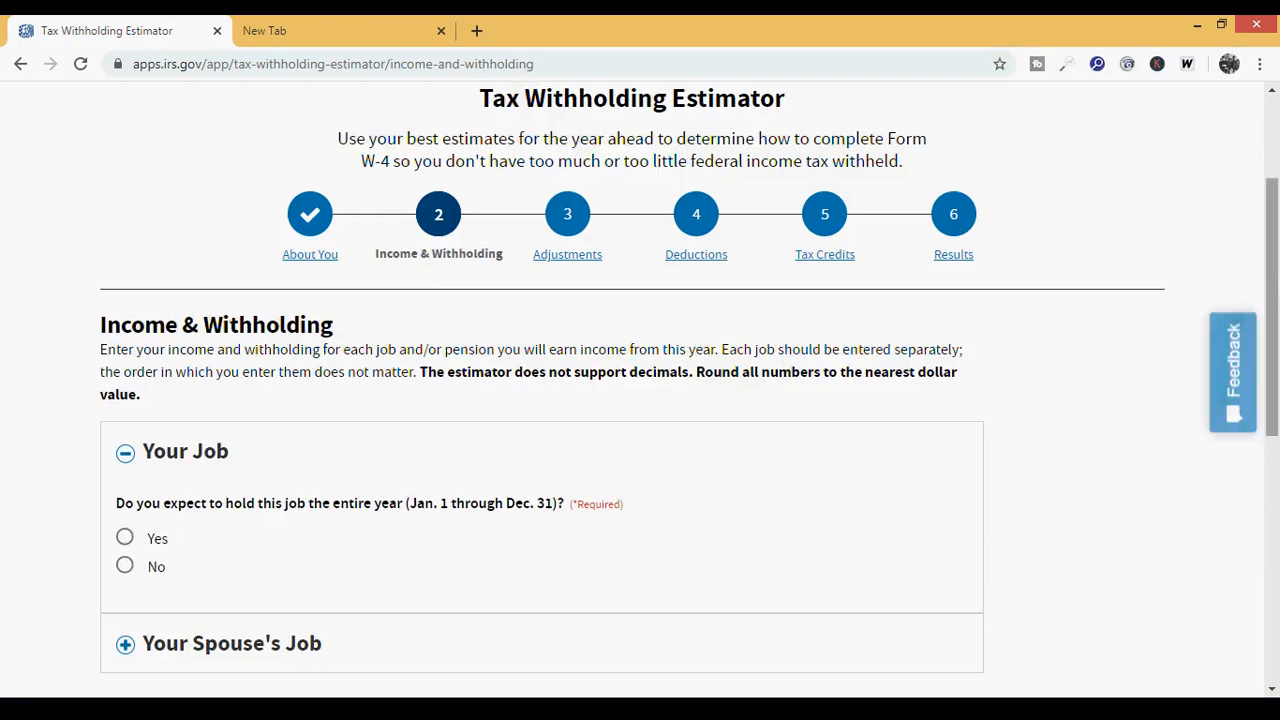
For Your Job, answer Yes to holding it the entire year and set the pay frequency to Every two weeks.
{"action": "scroll", "coordinate": [1218, 336], "scroll_direction": "down", "scroll_amount": 2}
{"action": "left_click_drag", "start_coordinate": [1272, 380], "coordinate": [1272, 390]}
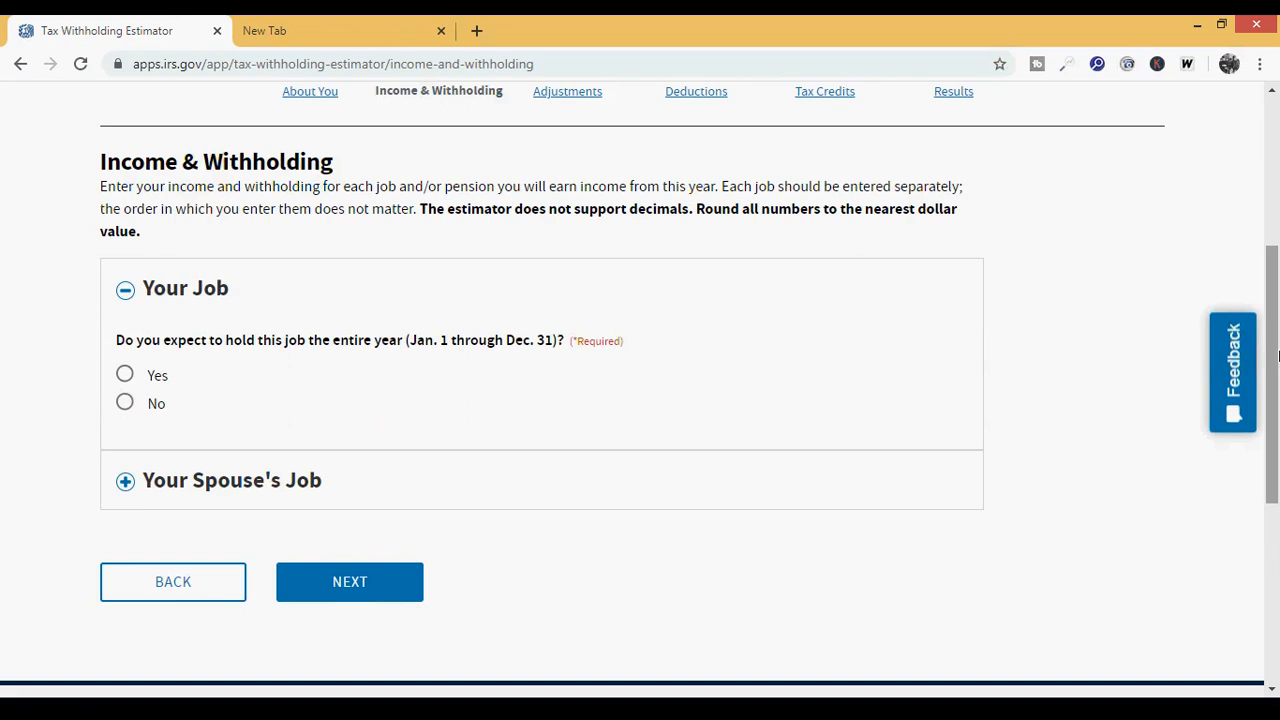
{"action": "left_click_drag", "start_coordinate": [1276, 357], "coordinate": [1276, 410]}
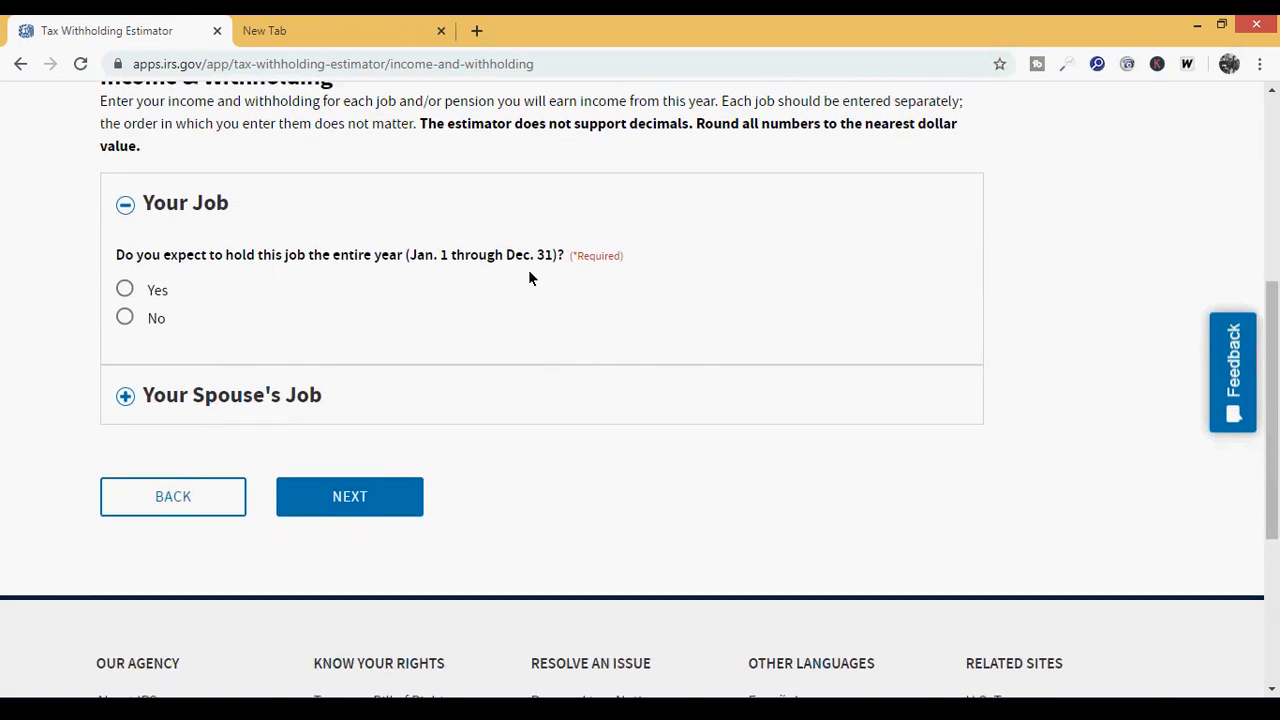
{"action": "left_click", "coordinate": [122, 293]}
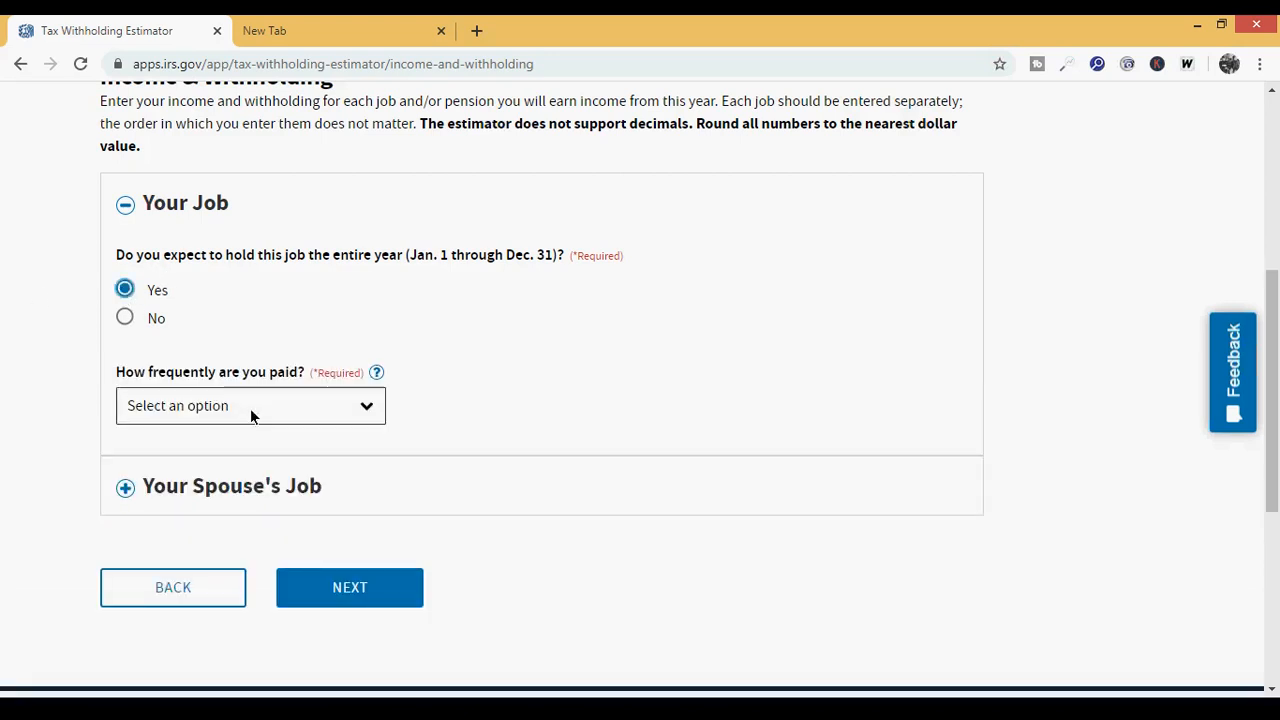
{"action": "left_click", "coordinate": [299, 403]}
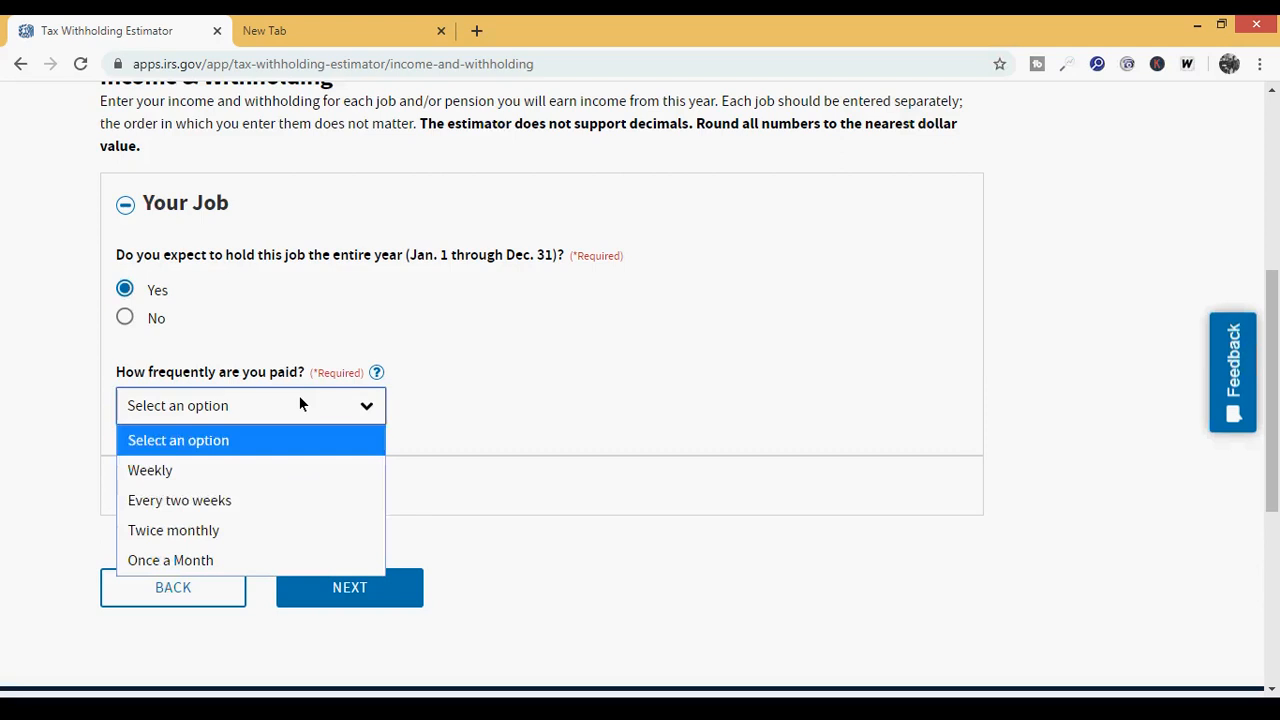
{"action": "left_click", "coordinate": [267, 499]}
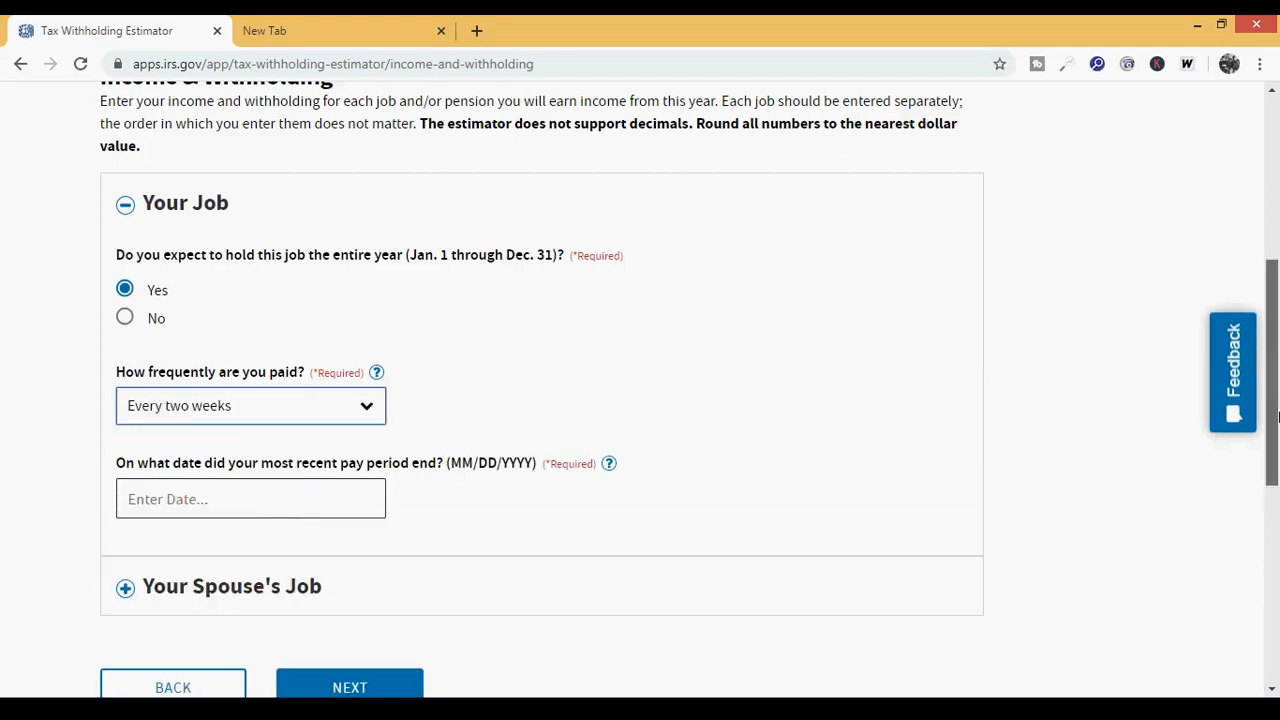
Set the end date of the most recent pay period for Your Job to 01/17/2020.
{"action": "scroll", "coordinate": [277, 385], "scroll_direction": "down", "scroll_amount": 2}
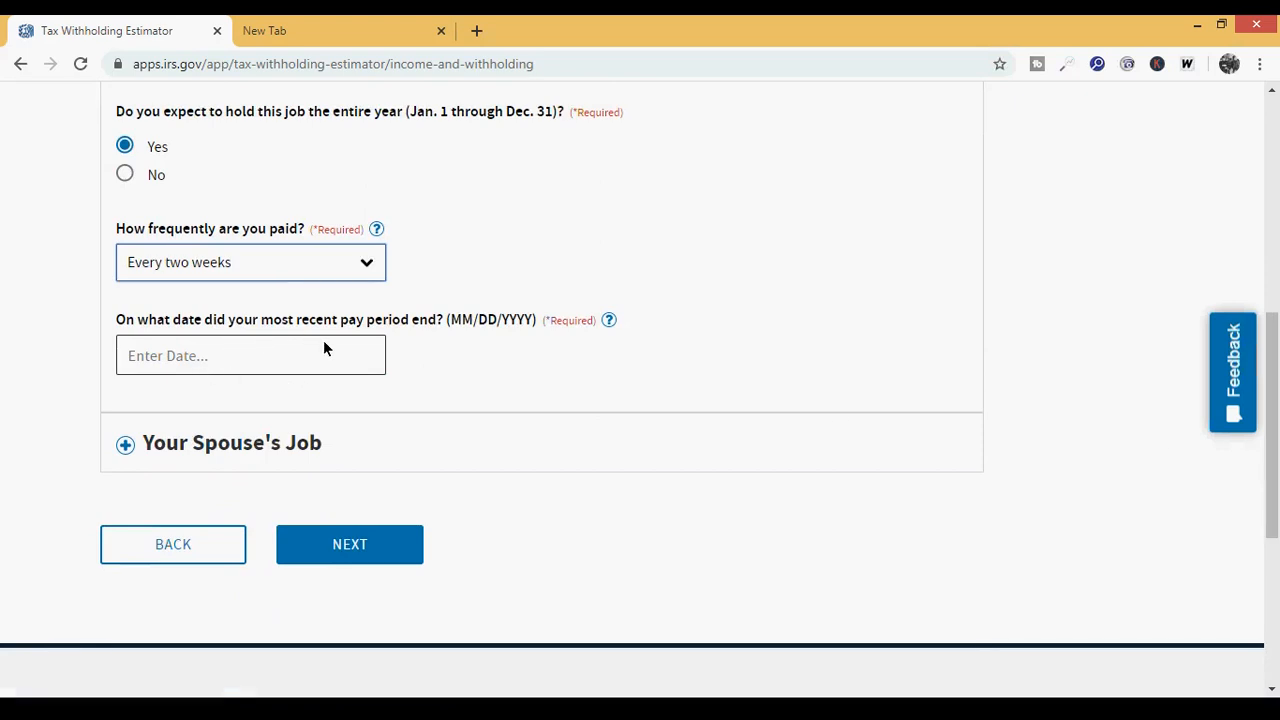
{"action": "left_click", "coordinate": [317, 364]}
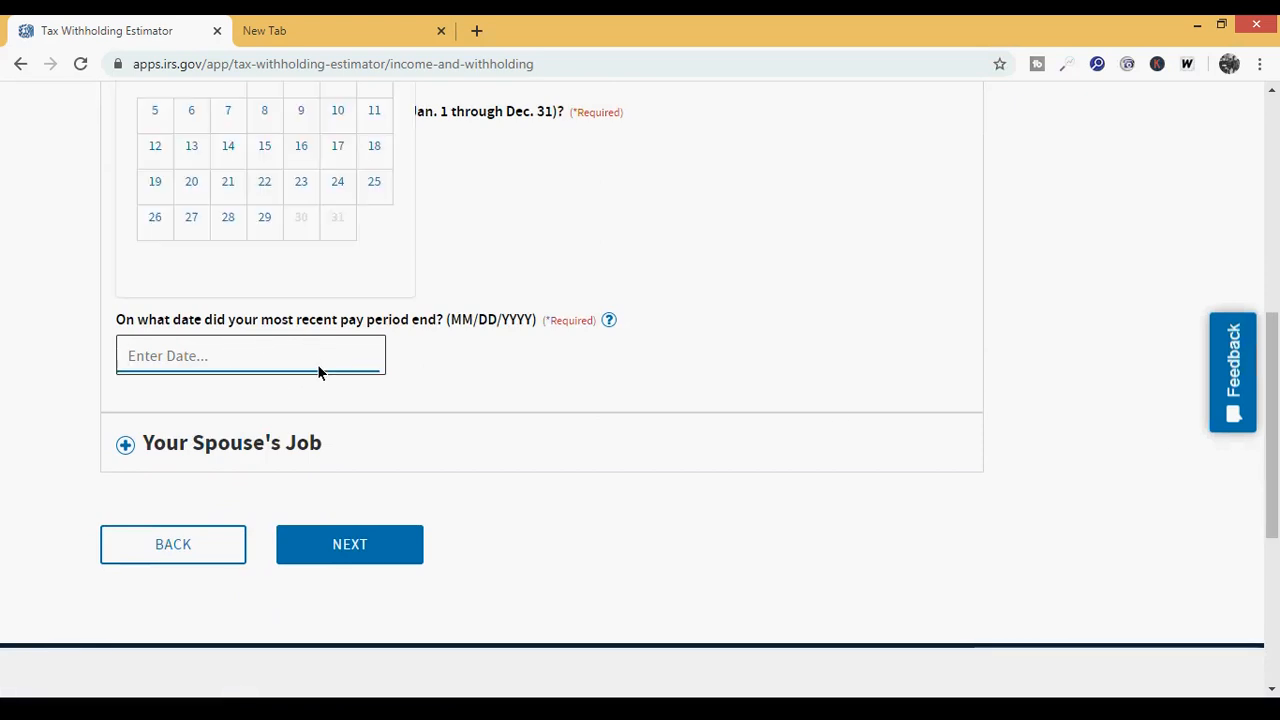
{"action": "left_click_drag", "start_coordinate": [1271, 430], "coordinate": [1271, 398]}
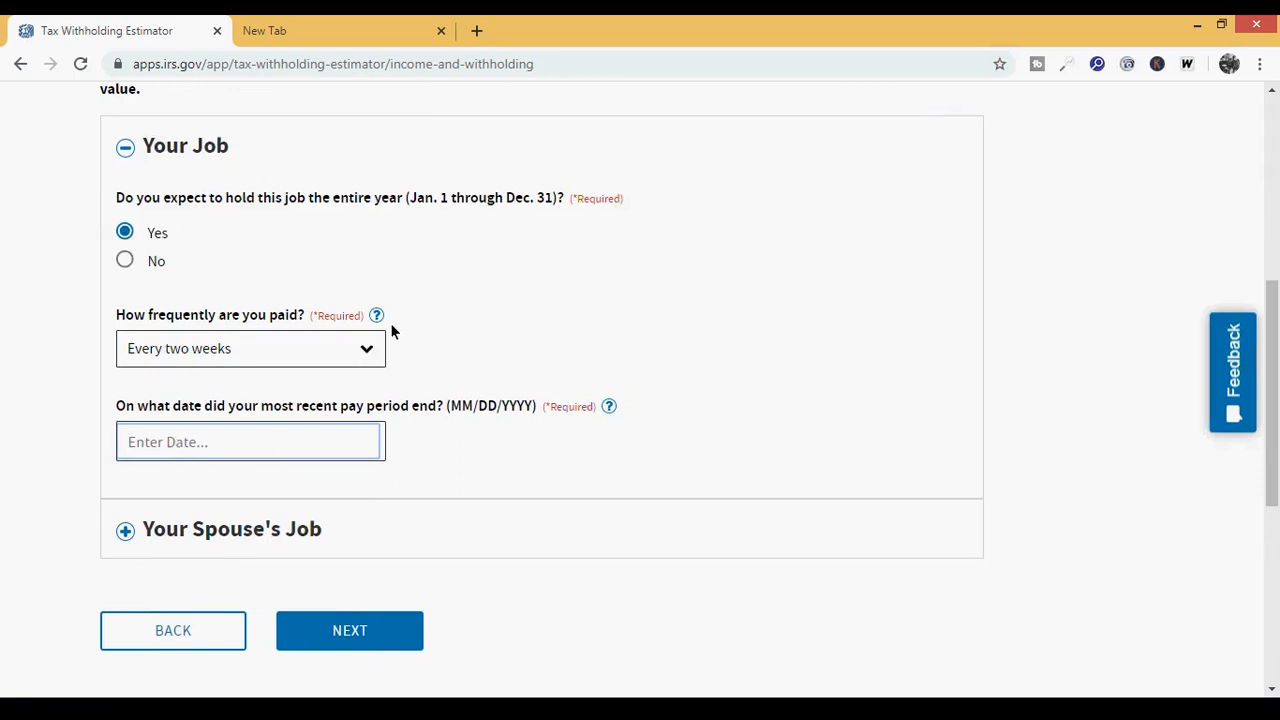
{"action": "left_click", "coordinate": [366, 349]}
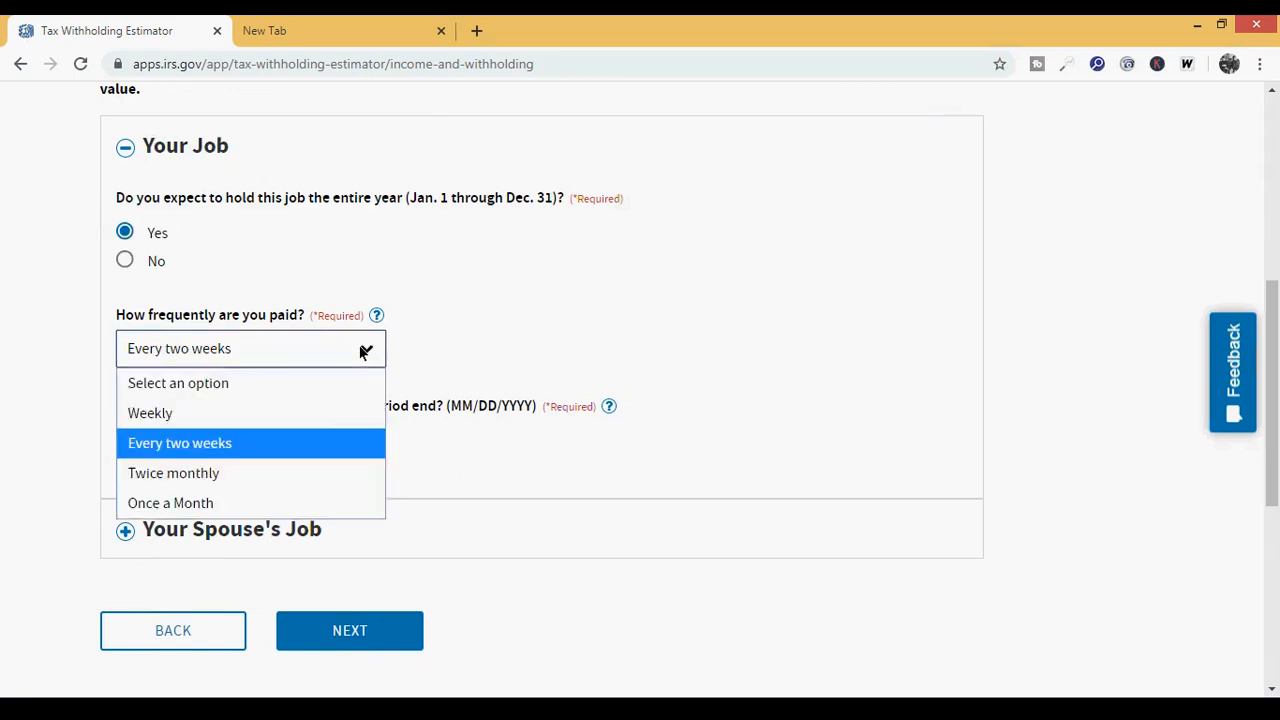
{"action": "left_click", "coordinate": [296, 440]}
{"action": "left_click", "coordinate": [296, 440]}
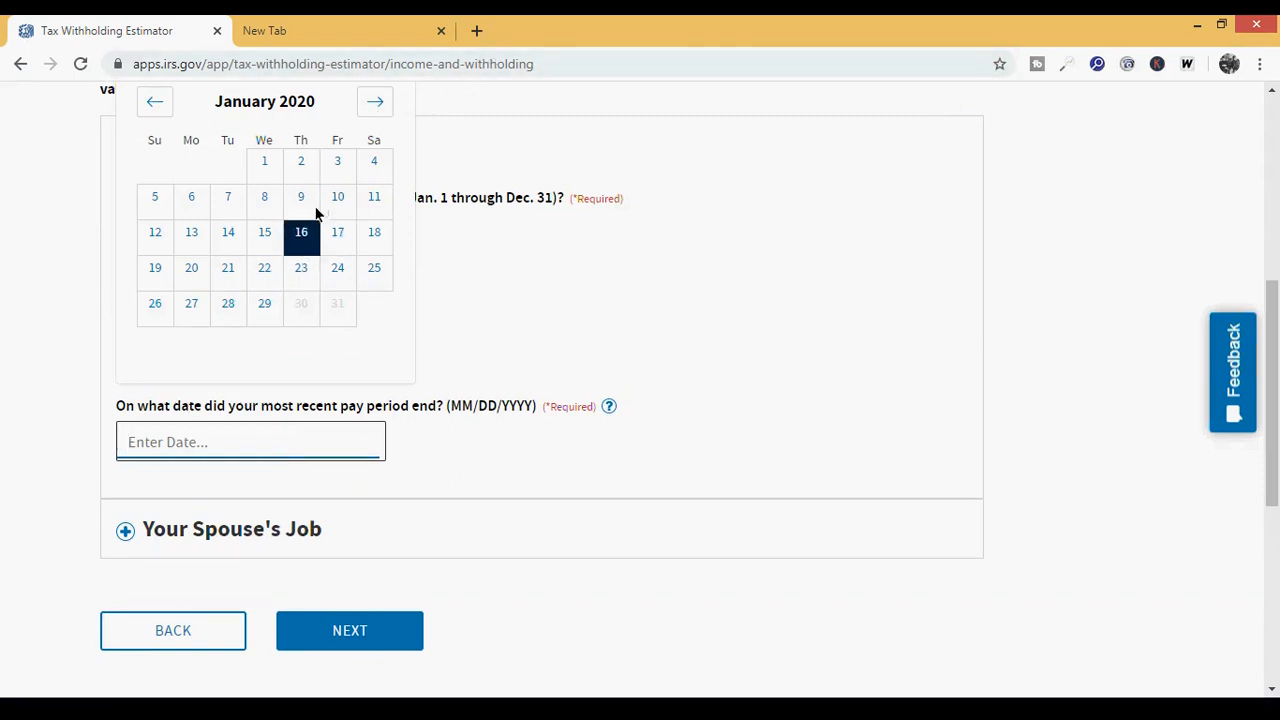
{"action": "left_click", "coordinate": [334, 245]}
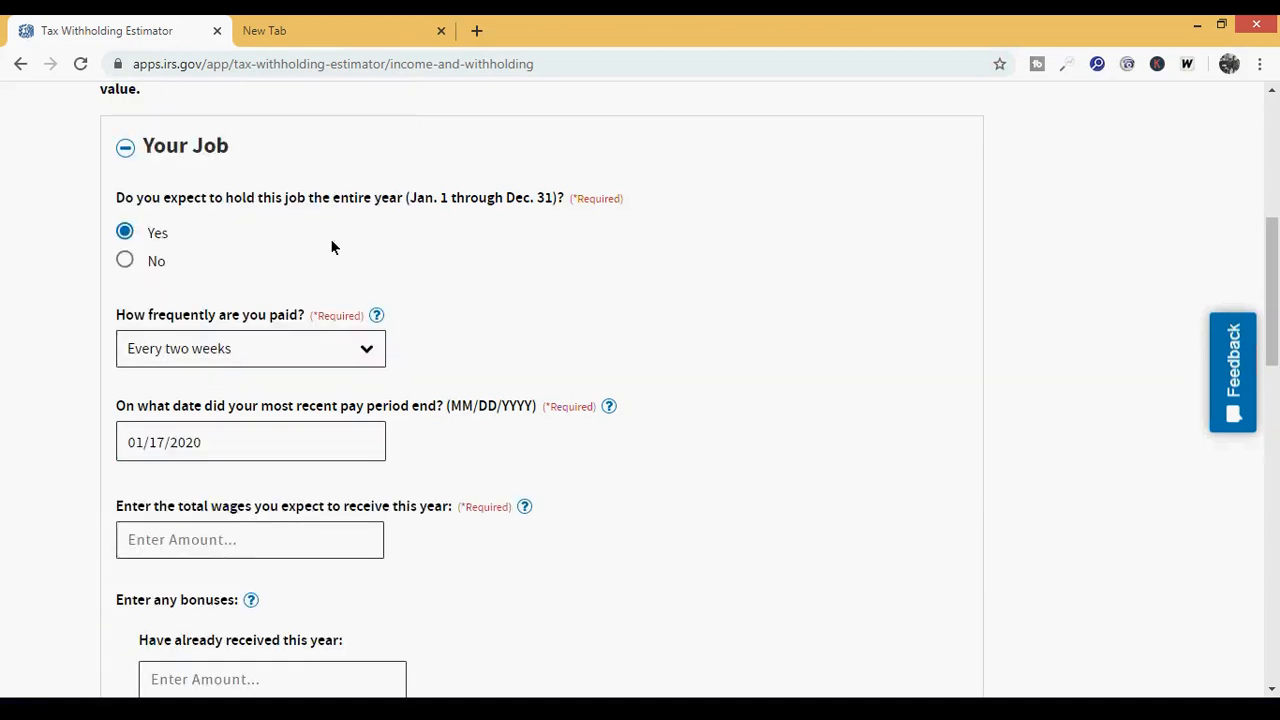
Enter $45,000 as the total wages expected this year for Your Job.
{"action": "scroll", "coordinate": [1276, 348], "scroll_direction": "down", "scroll_amount": 1}
{"action": "scroll", "coordinate": [1276, 348], "scroll_direction": "down", "scroll_amount": 2}
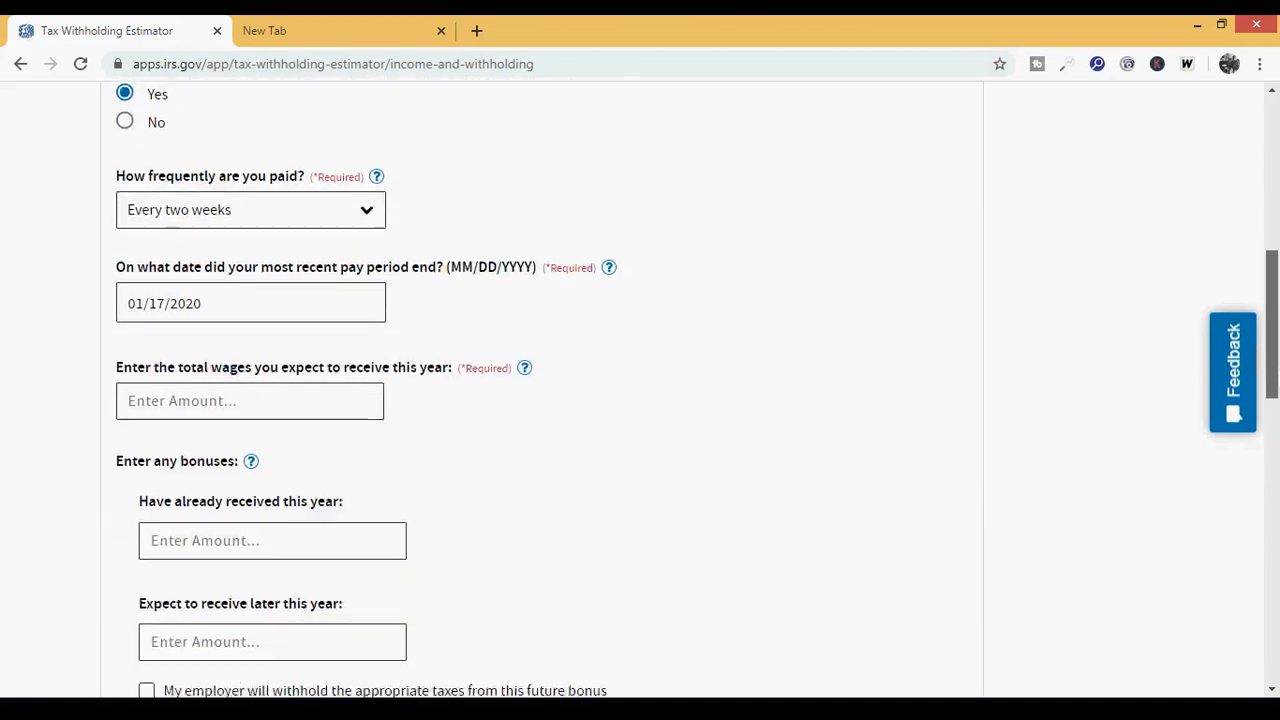
{"action": "scroll", "coordinate": [1276, 348], "scroll_direction": "down", "scroll_amount": 1}
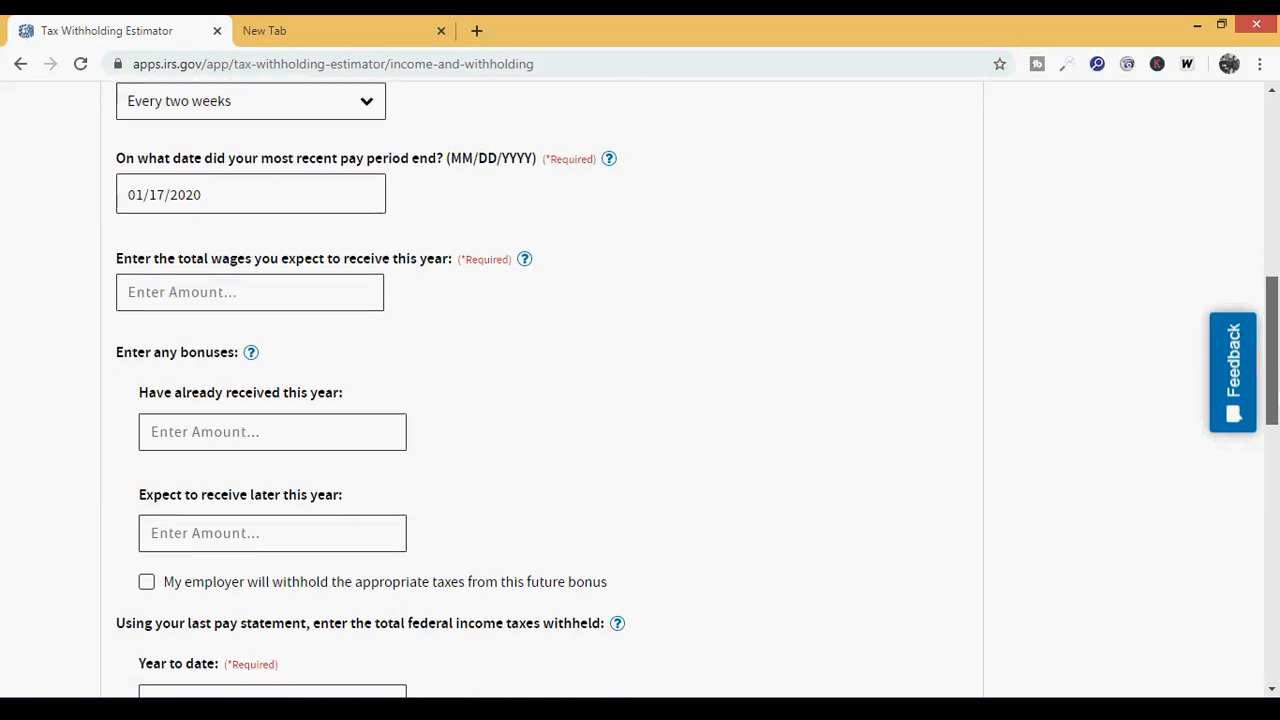
{"action": "left_click", "coordinate": [250, 288]}
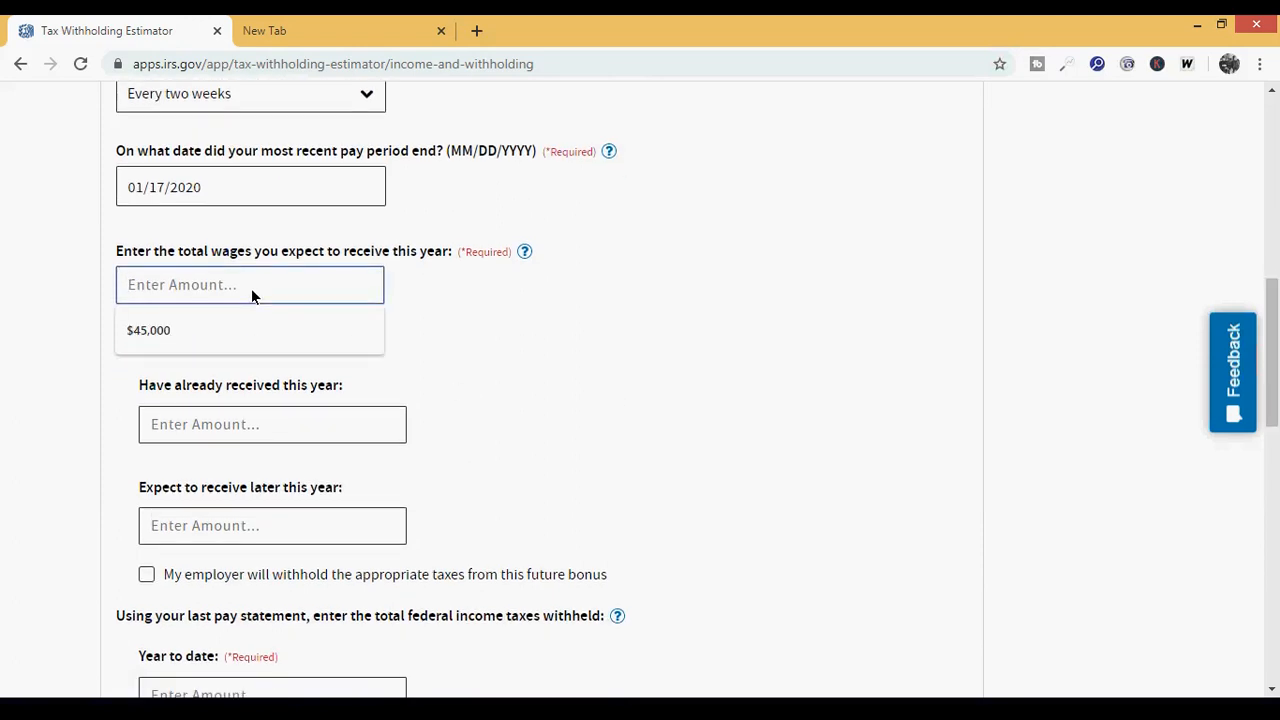
{"action": "left_click", "coordinate": [196, 331]}
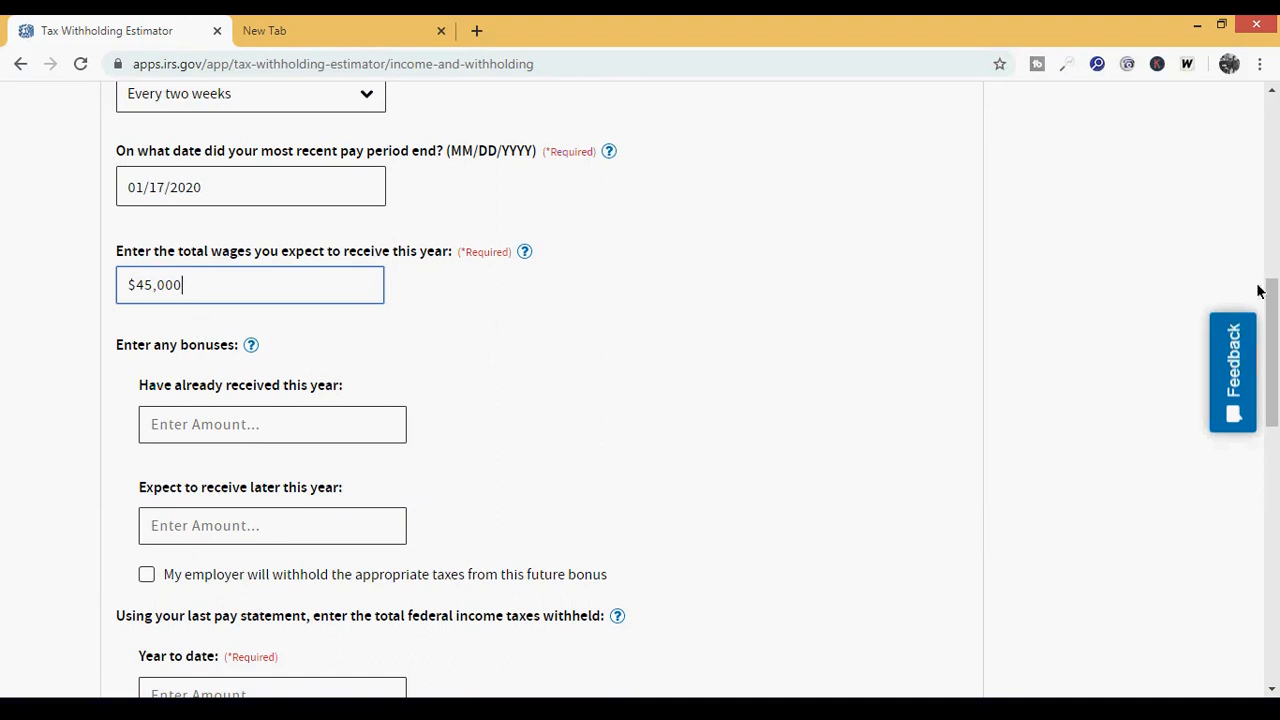
For Your Job, enter federal income taxes withheld of $864 year to date and $432 from the last check.
{"action": "left_click_drag", "start_coordinate": [1270, 292], "coordinate": [1276, 345]}
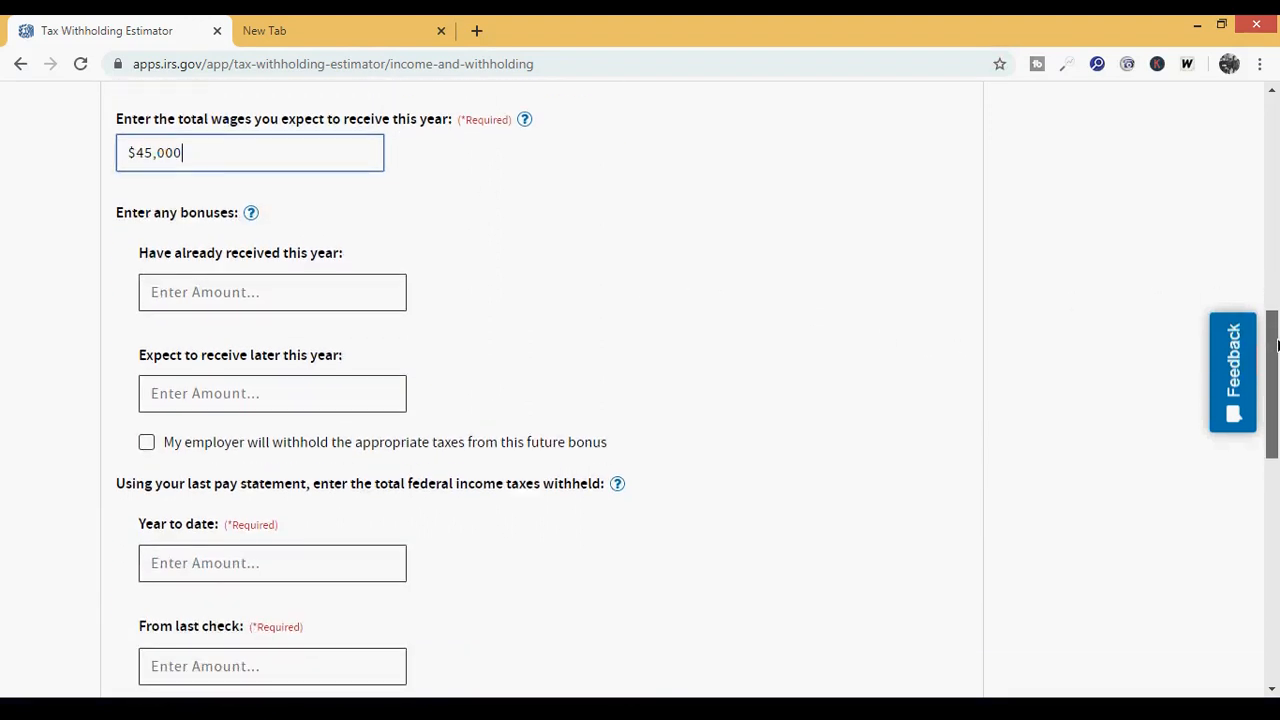
{"action": "left_click_drag", "start_coordinate": [1278, 349], "coordinate": [1278, 350]}
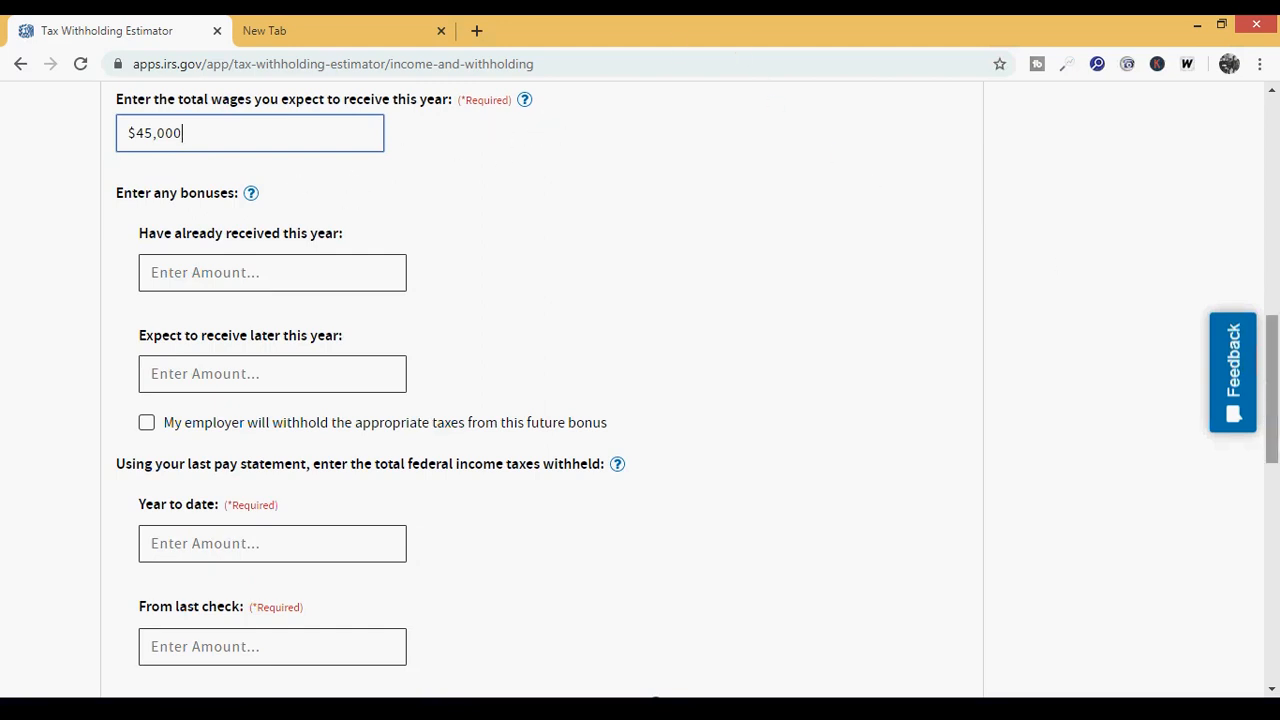
{"action": "scroll", "coordinate": [1273, 445], "scroll_direction": "down", "scroll_amount": 1}
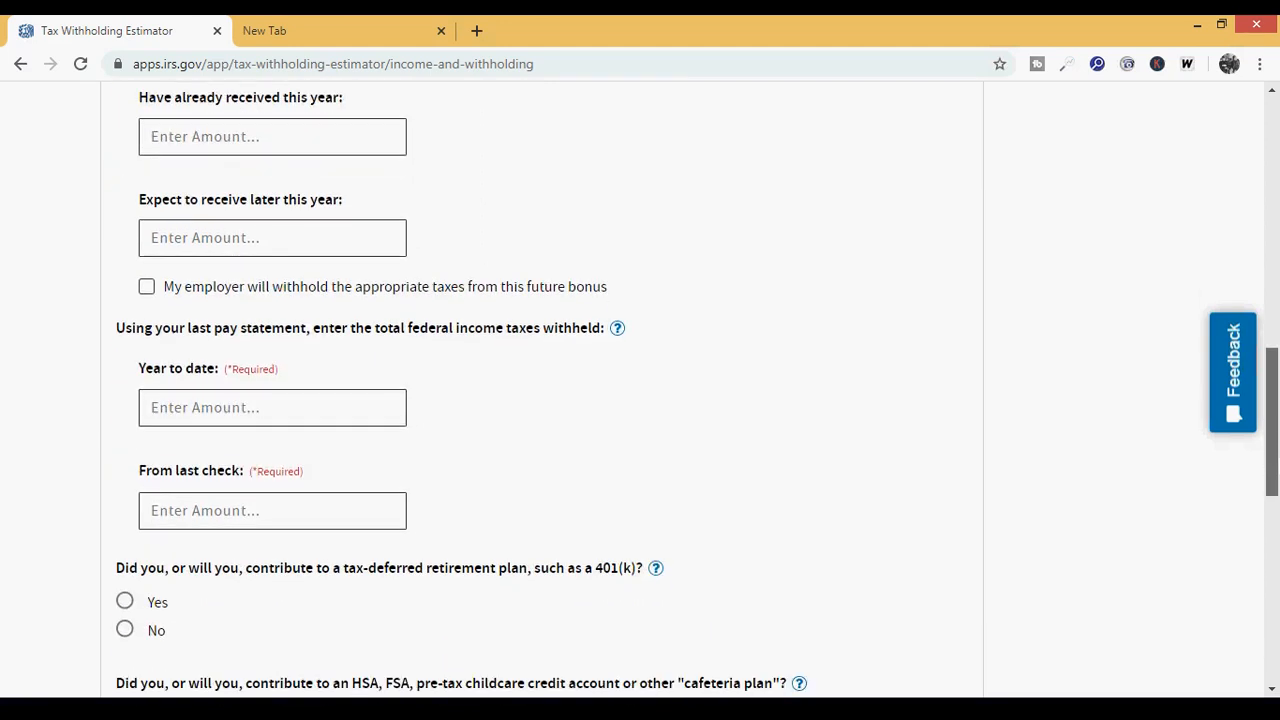
{"action": "left_click_drag", "start_coordinate": [1272, 445], "coordinate": [1272, 475]}
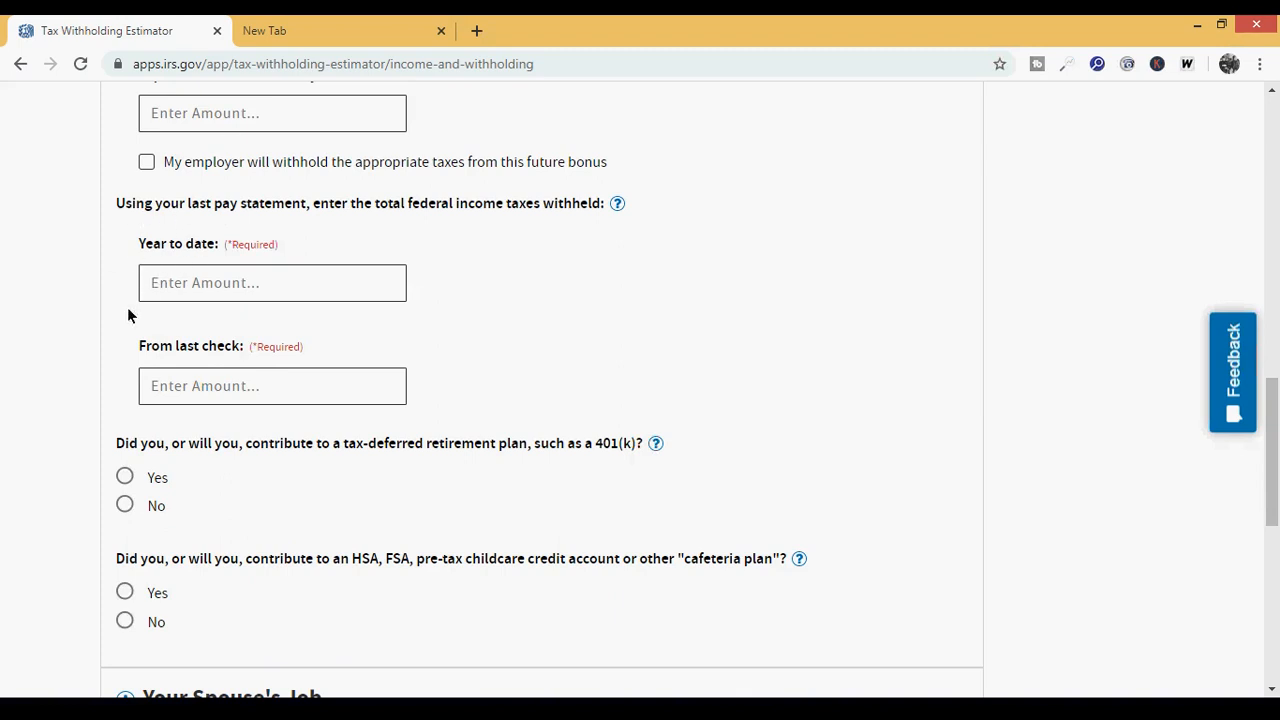
{"action": "left_click", "coordinate": [219, 283]}
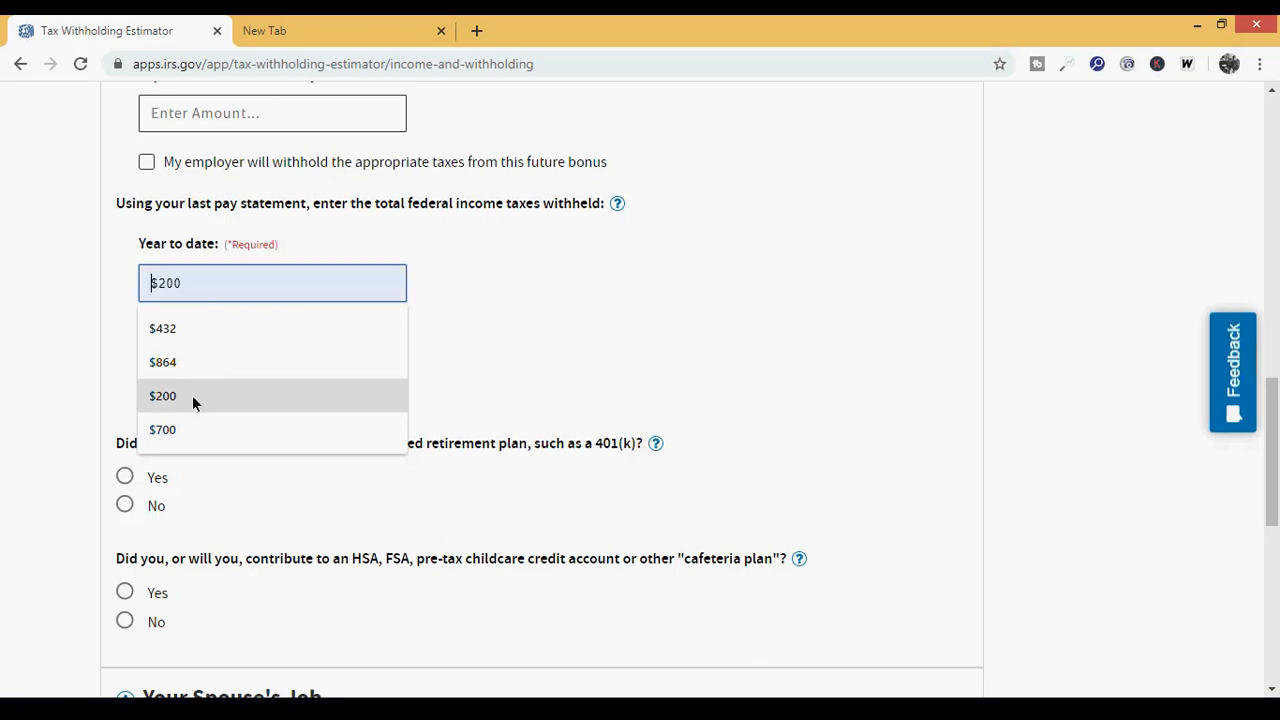
{"action": "left_click", "coordinate": [186, 365]}
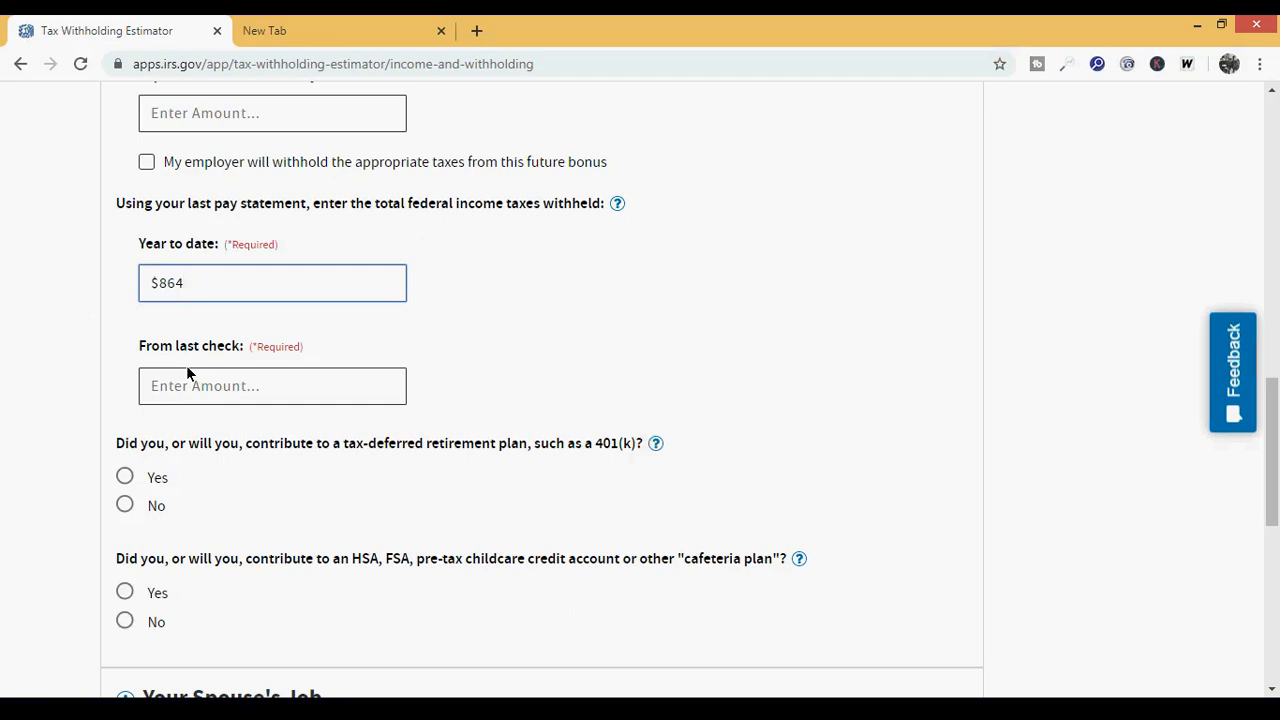
{"action": "left_click", "coordinate": [166, 398]}
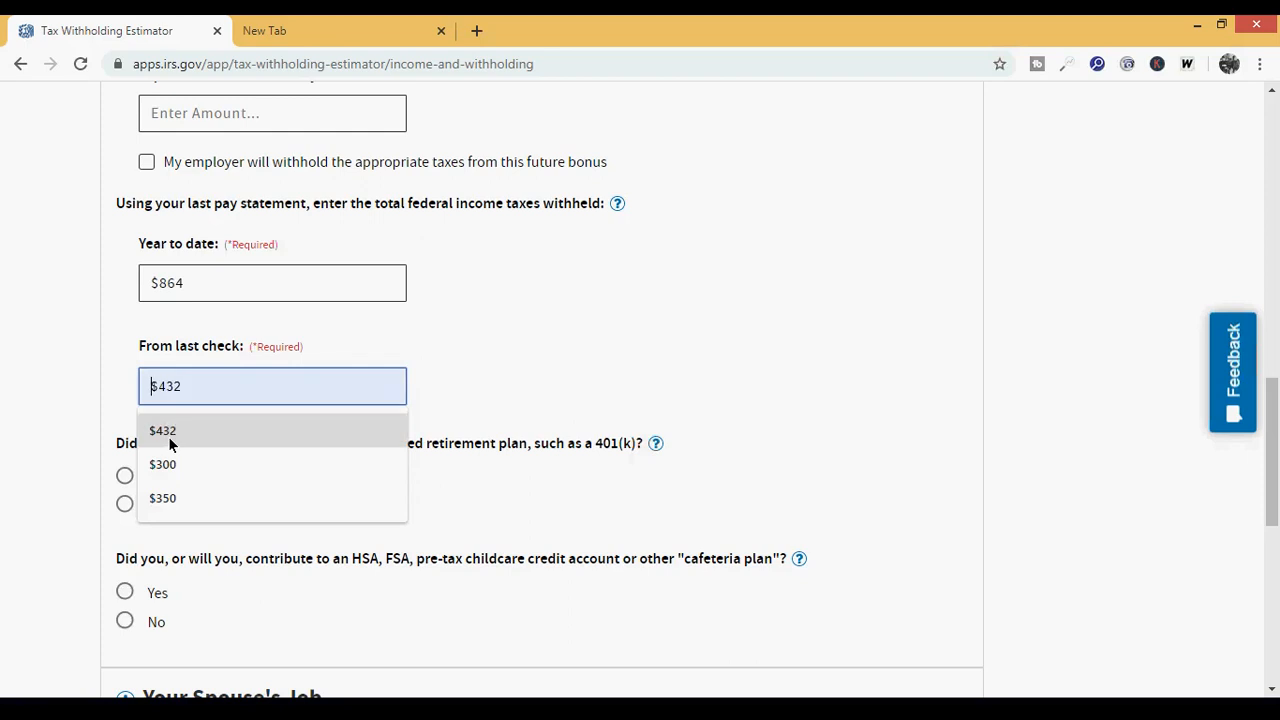
{"action": "left_click", "coordinate": [168, 432]}
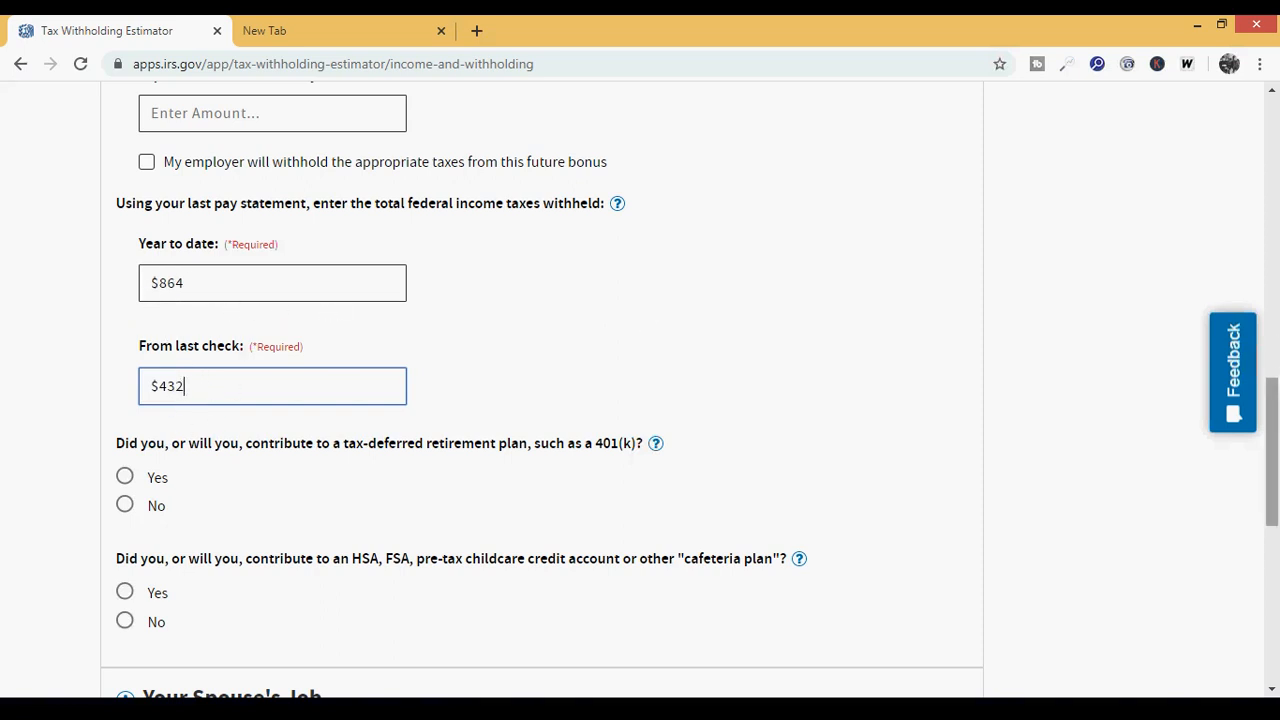
For Your Job, answer No to contributing to a tax-deferred retirement plan and No to an HSA, FSA or other cafeteria plan.
{"action": "left_click_drag", "start_coordinate": [1275, 417], "coordinate": [1275, 453]}
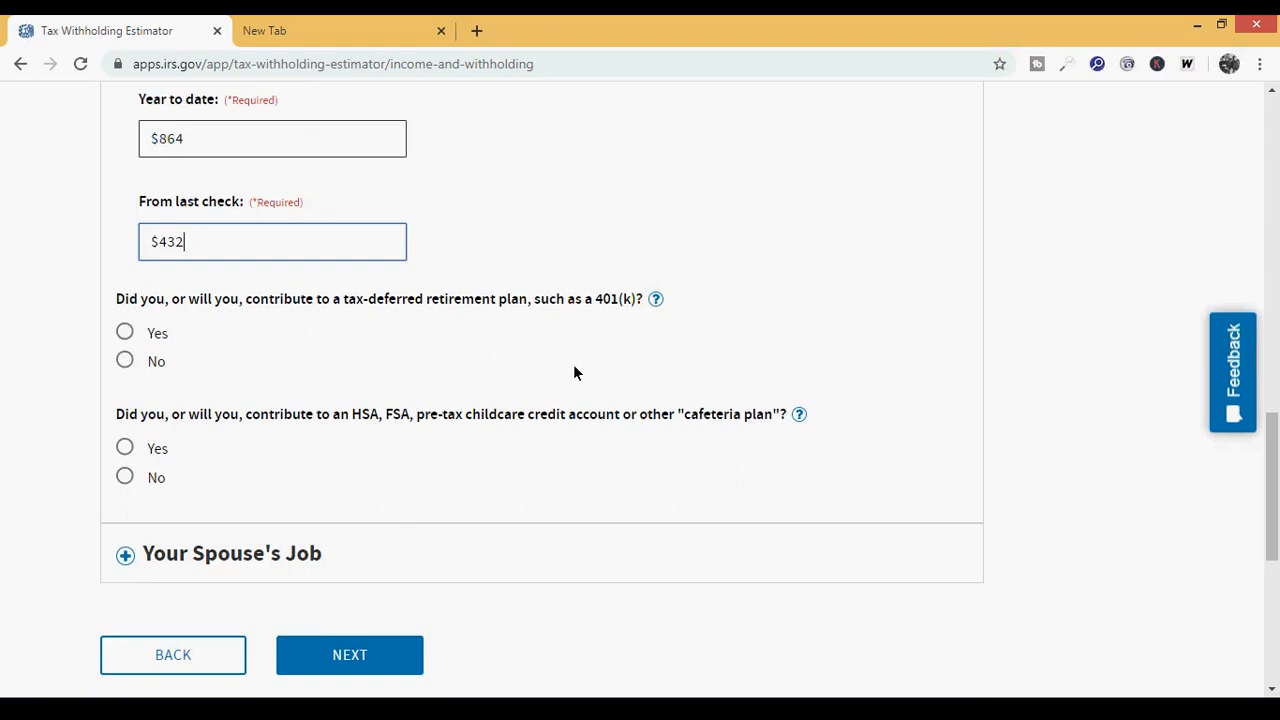
{"action": "left_click", "coordinate": [124, 360]}
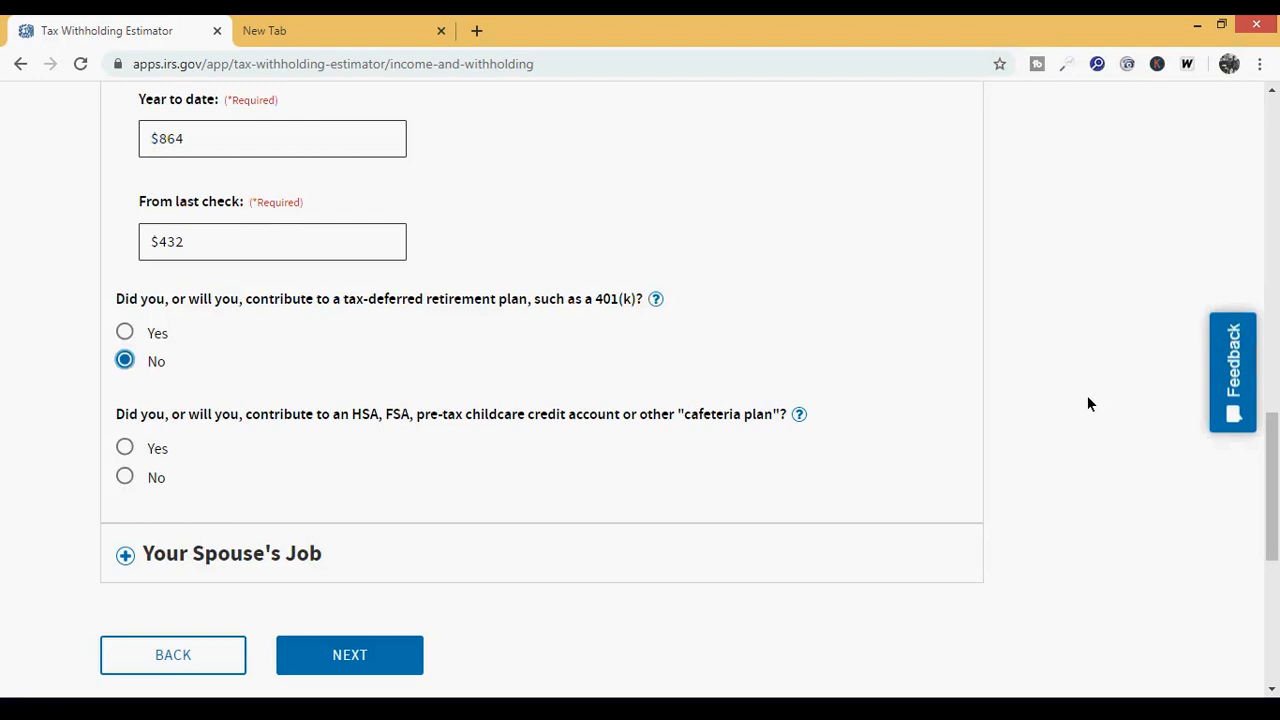
{"action": "left_click_drag", "start_coordinate": [1276, 505], "coordinate": [1276, 532]}
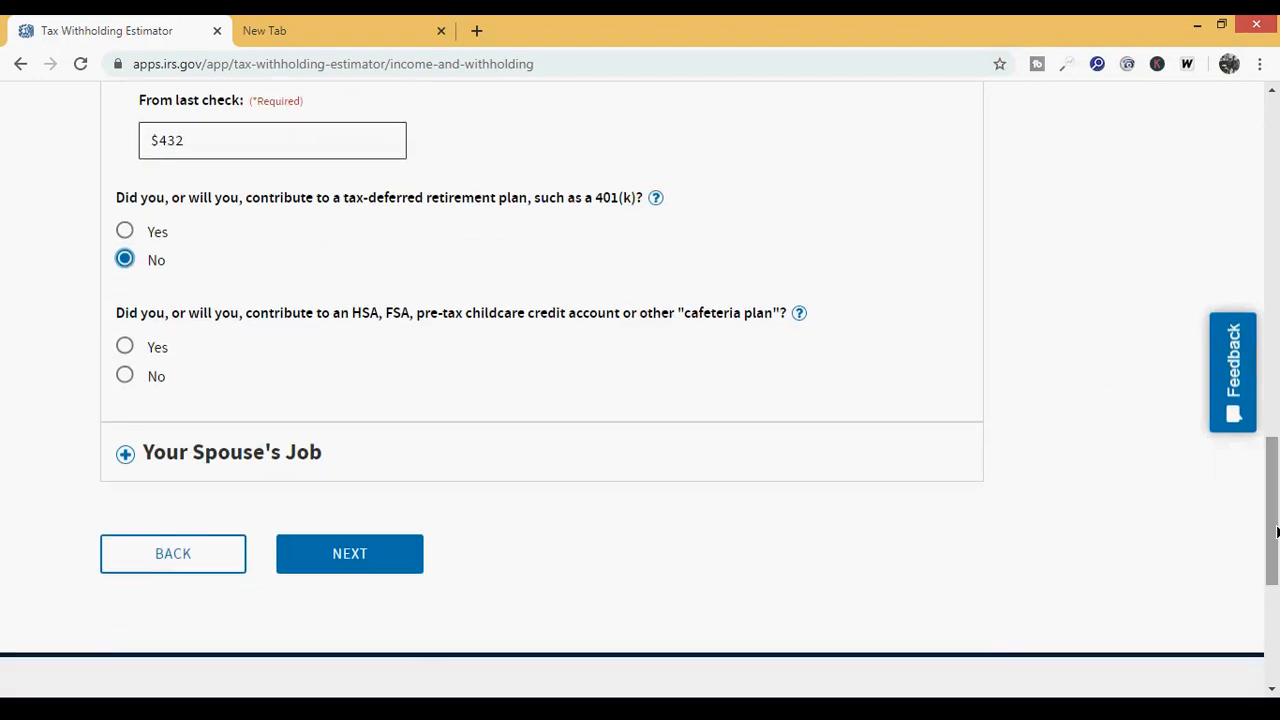
{"action": "left_click", "coordinate": [124, 377]}
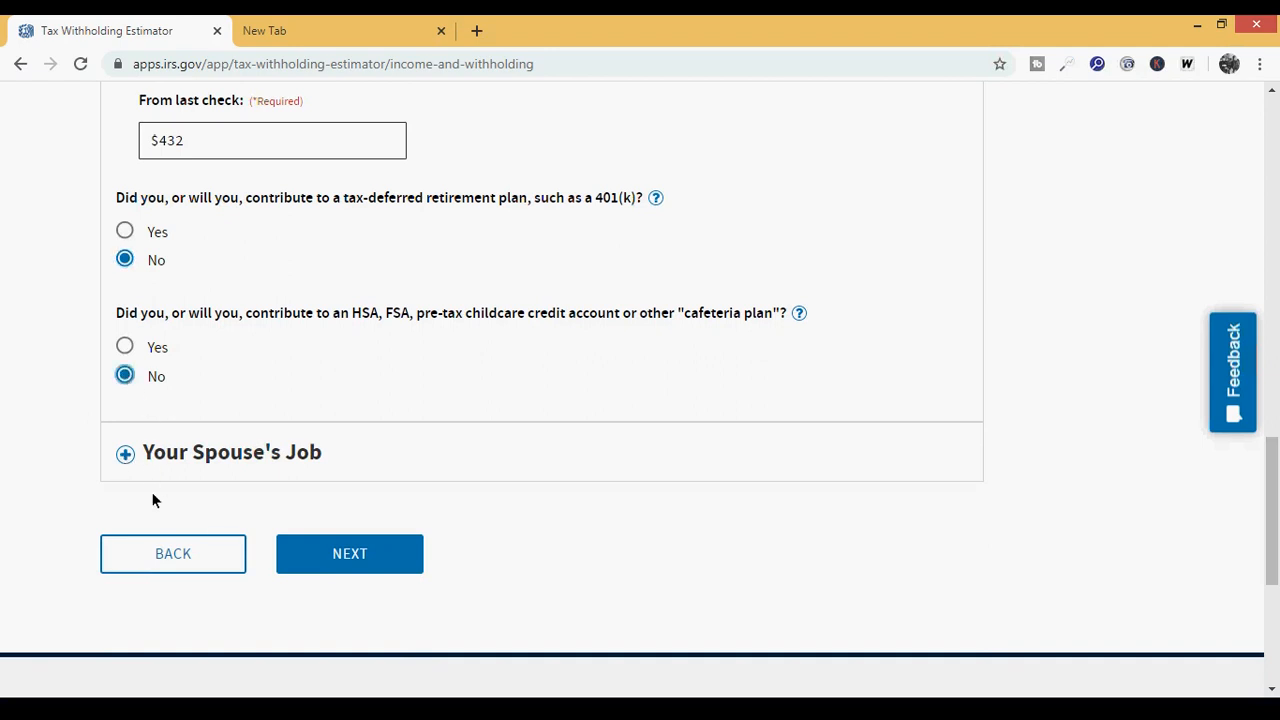
For Your Spouse's Job, answer Yes to holding it all year and set the pay frequency to Every two weeks.
{"action": "scroll", "coordinate": [1275, 517], "scroll_direction": "down", "scroll_amount": 2}
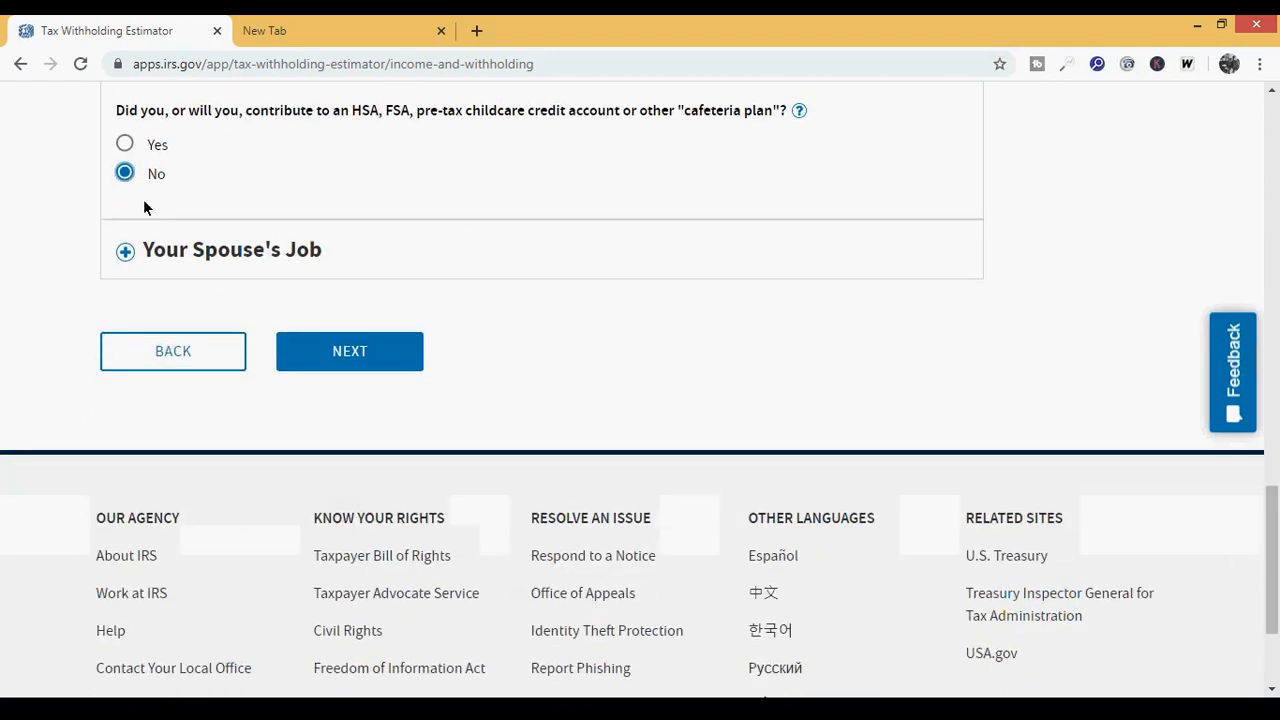
{"action": "left_click", "coordinate": [125, 253]}
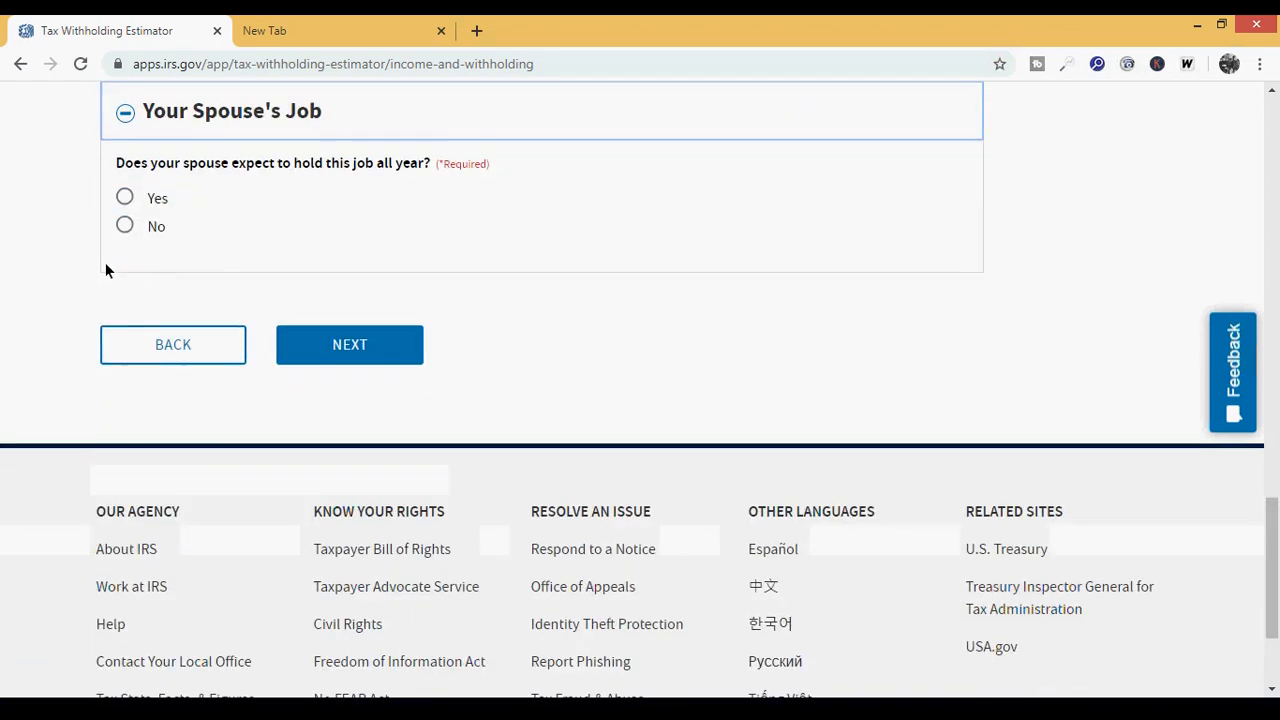
{"action": "left_click", "coordinate": [125, 198]}
{"action": "left_click", "coordinate": [125, 198]}
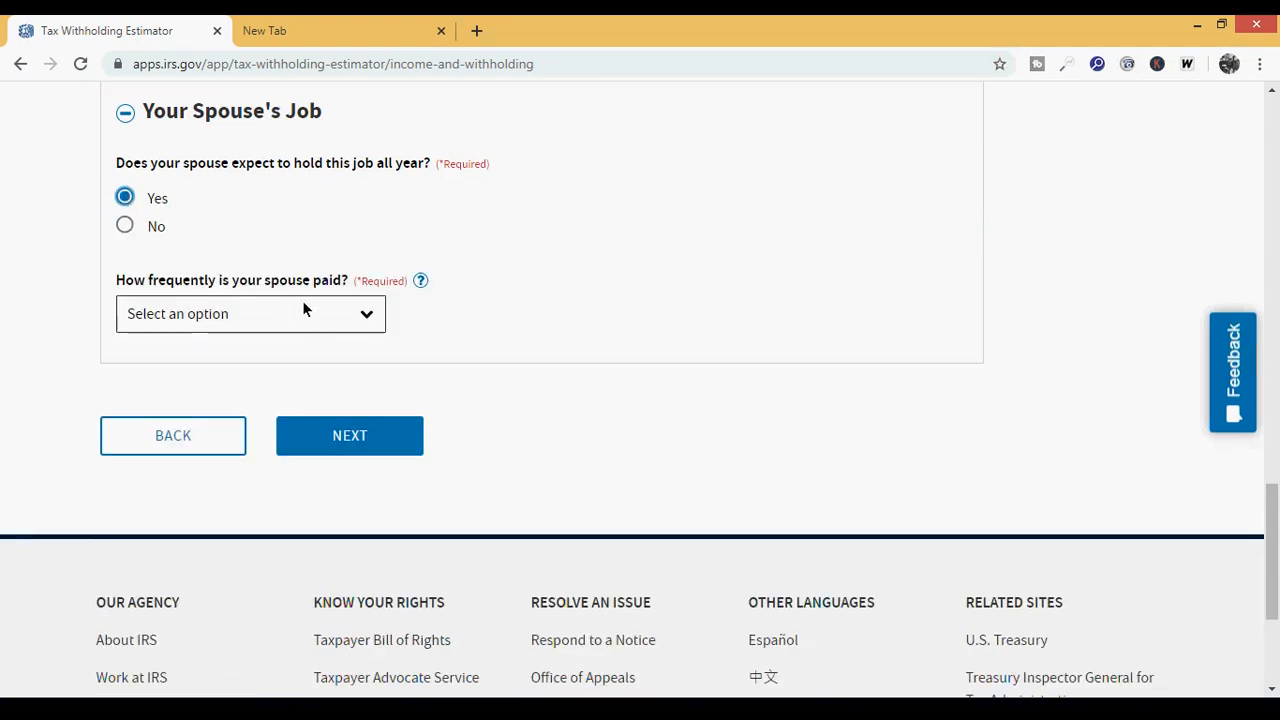
{"action": "left_click", "coordinate": [303, 311]}
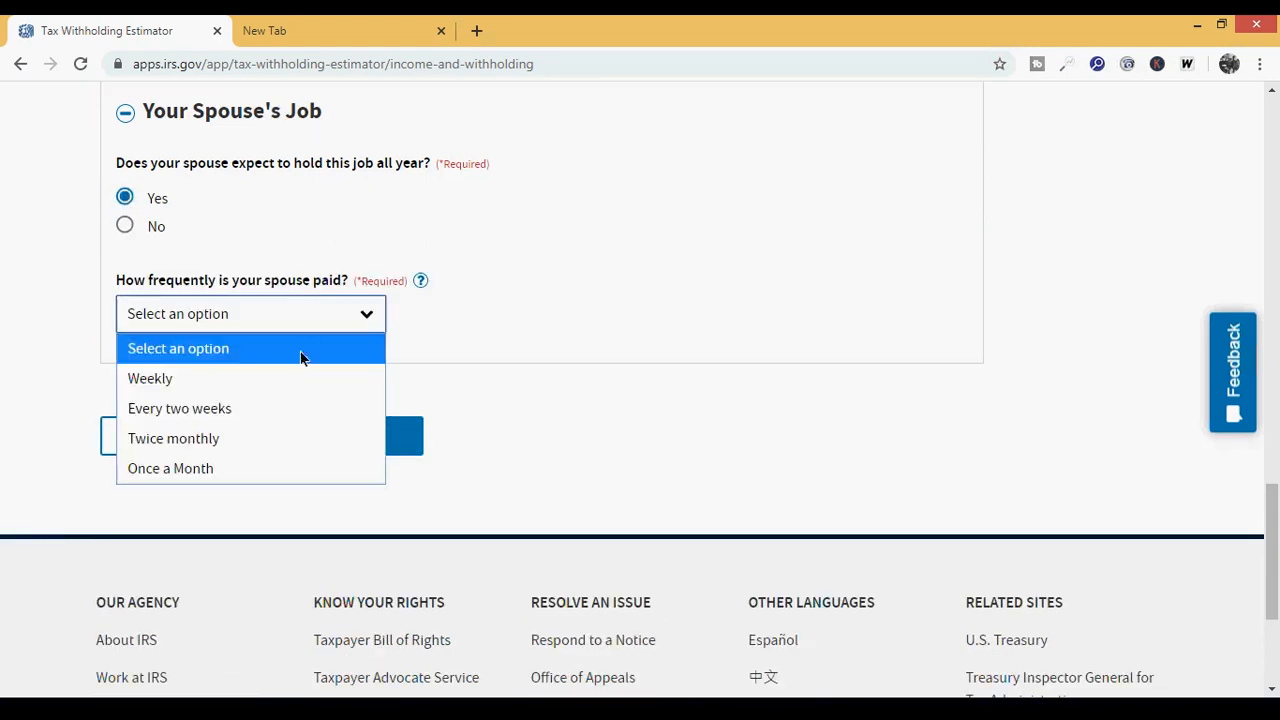
{"action": "left_click", "coordinate": [269, 408]}
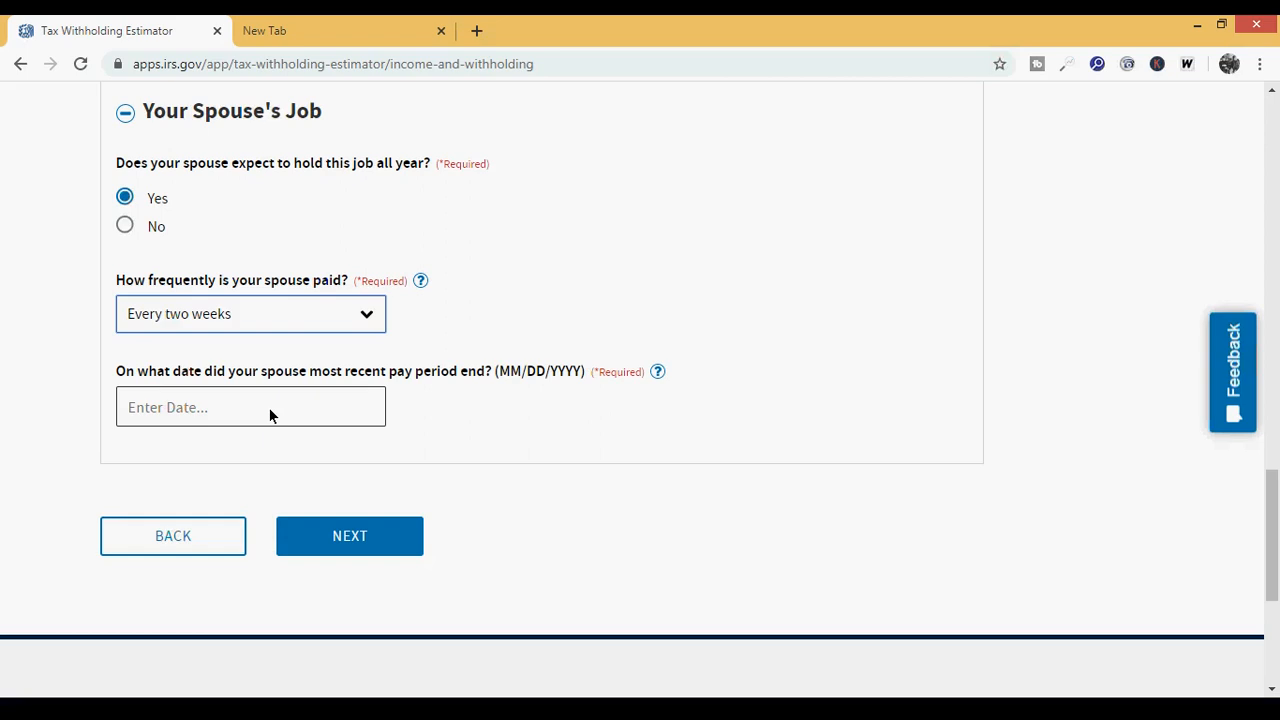
Set the spouse's most recent pay period end date to 01/17/2020 and the total wages expected this year to $35,000.
{"action": "left_click", "coordinate": [270, 415]}
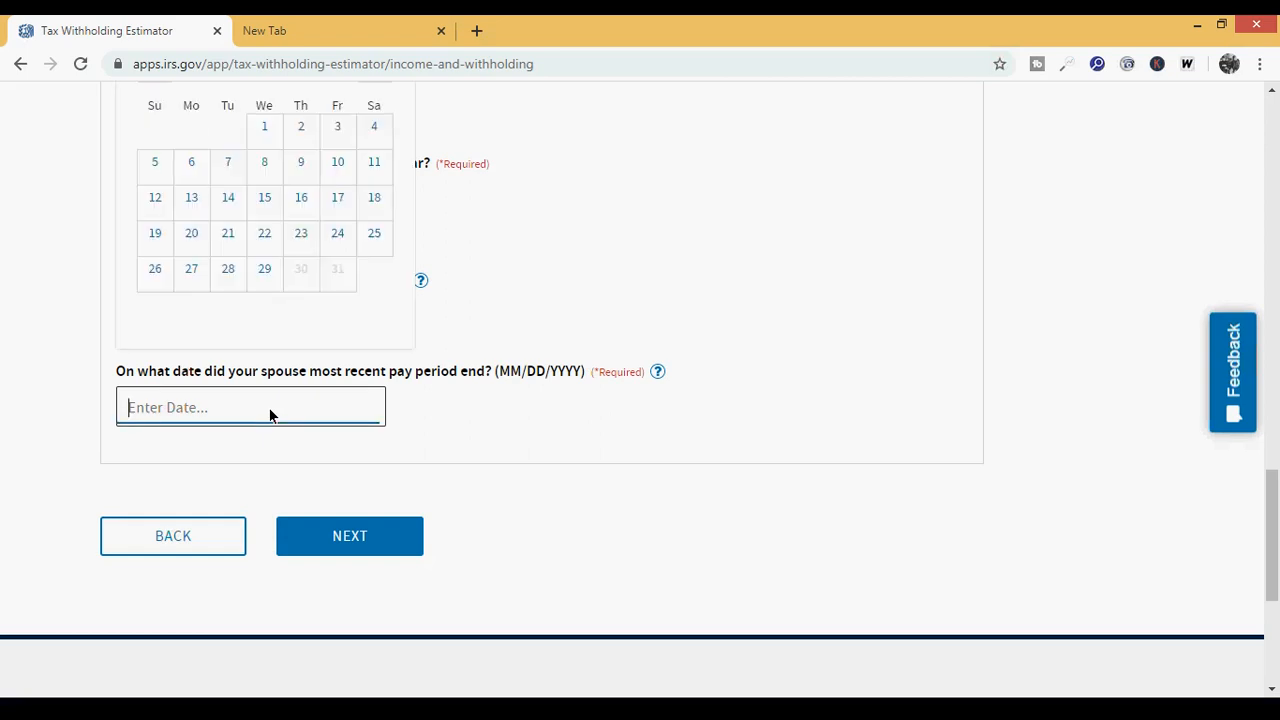
{"action": "left_click", "coordinate": [337, 210]}
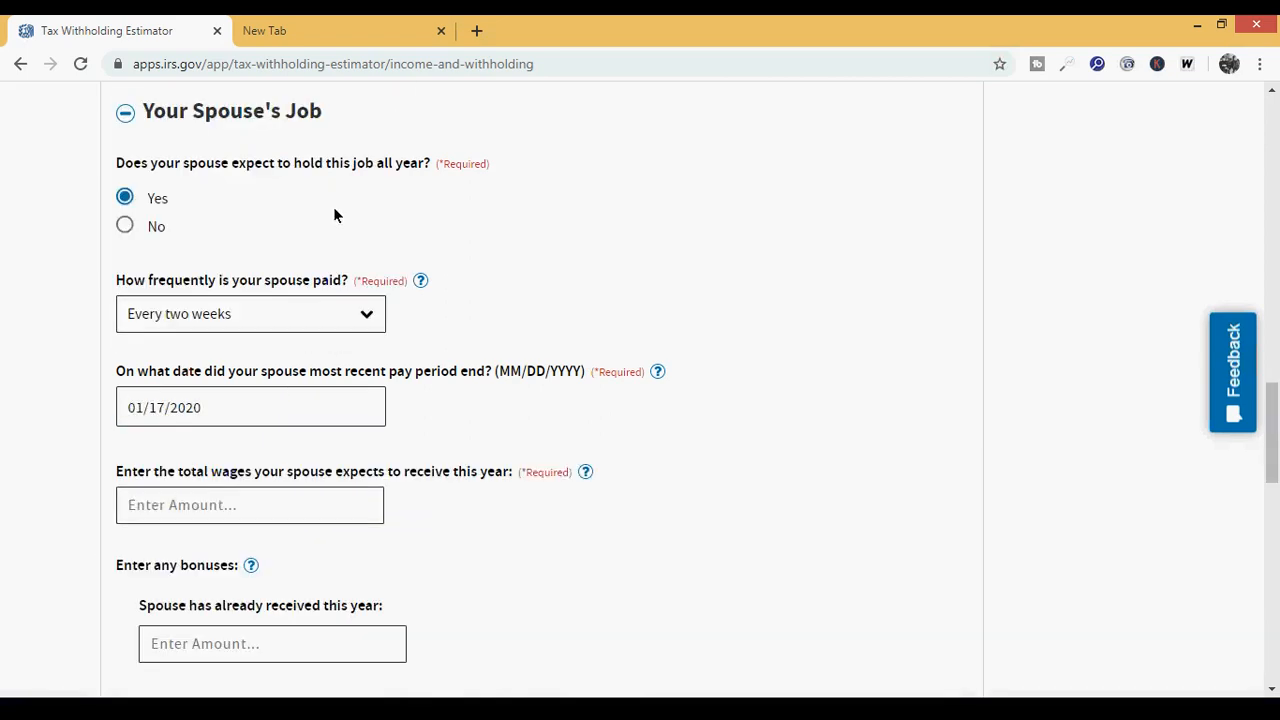
{"action": "scroll", "coordinate": [727, 511], "scroll_direction": "down", "scroll_amount": 3}
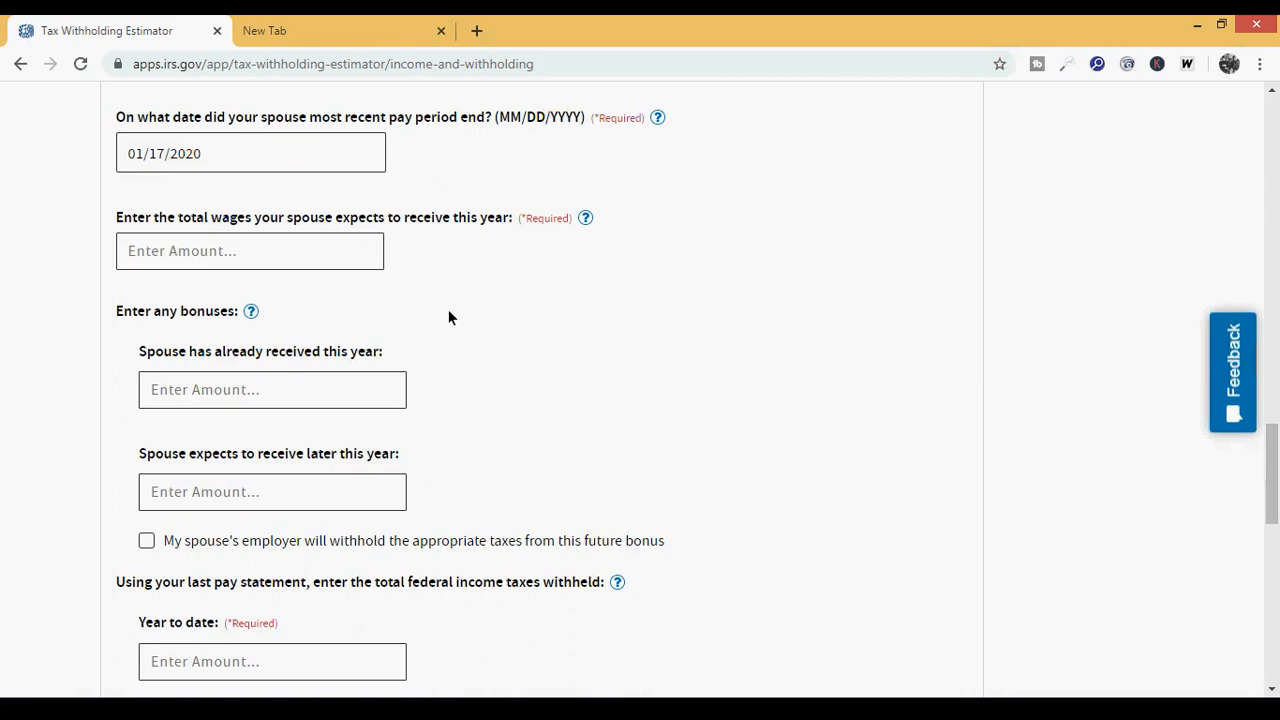
{"action": "left_click", "coordinate": [195, 258]}
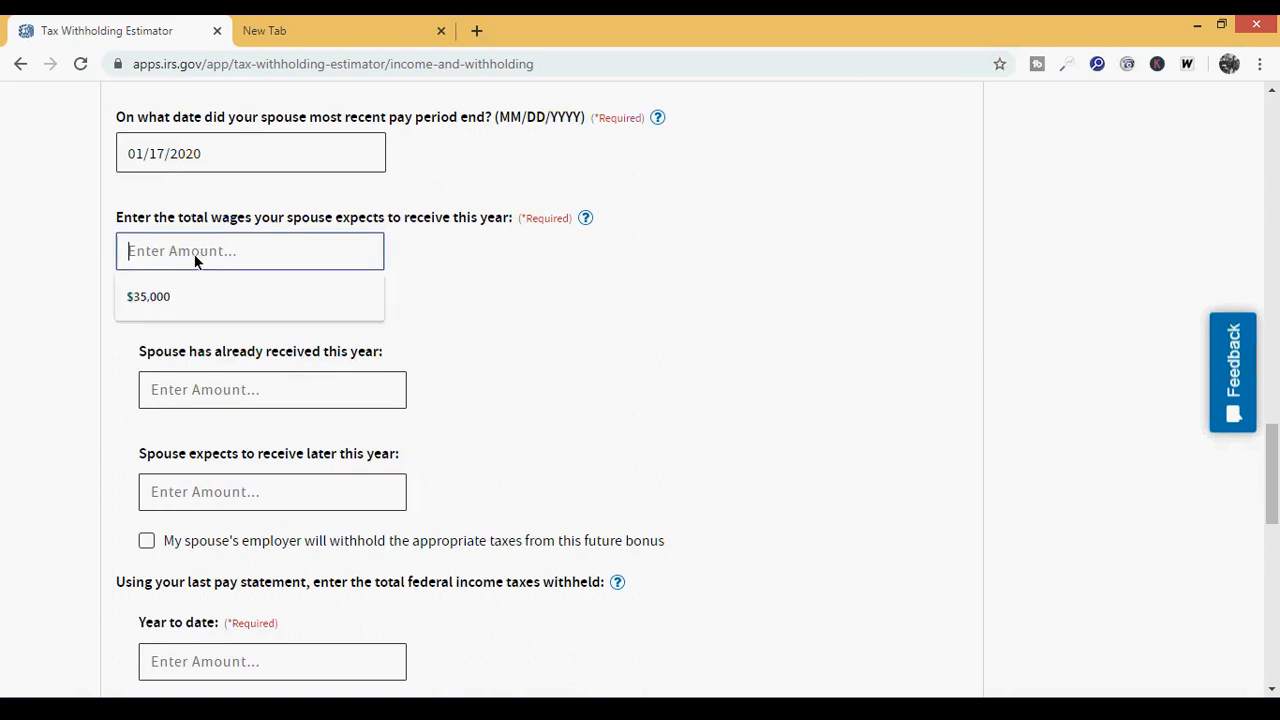
{"action": "left_click", "coordinate": [161, 296]}
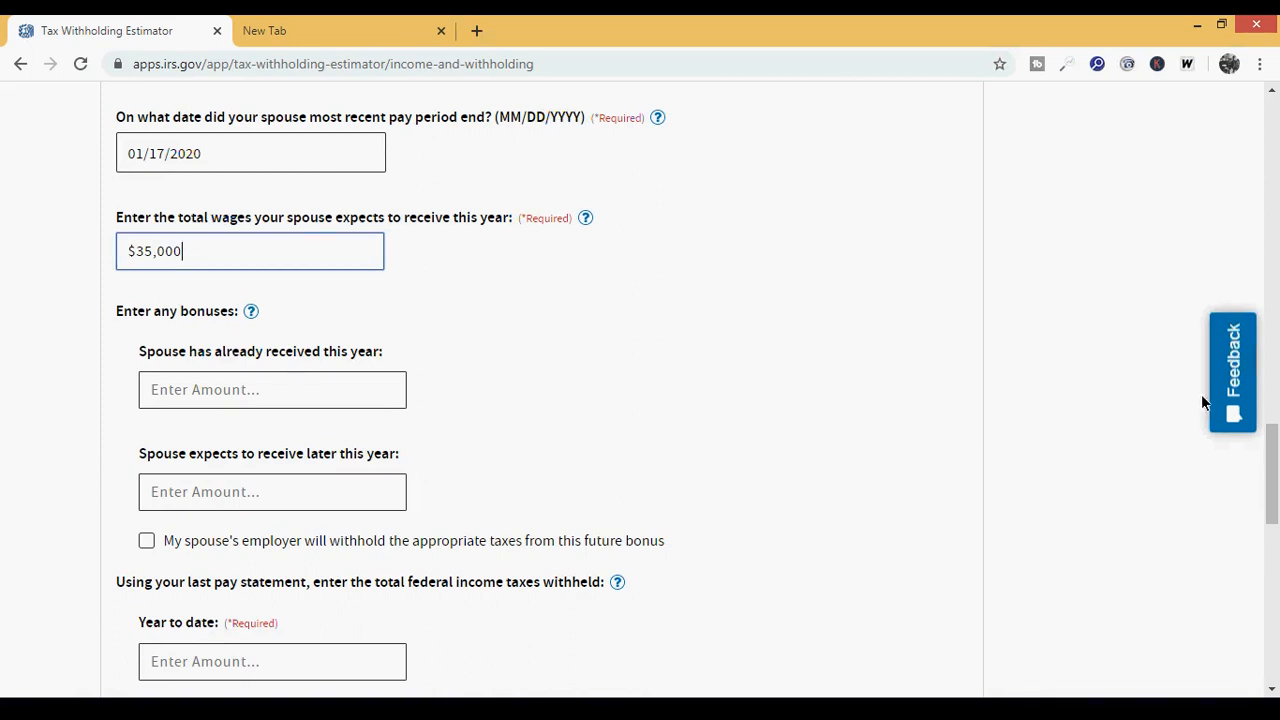
For the spouse's job, enter federal income taxes withheld of $596 year to date and $298 from the last check.
{"action": "left_click_drag", "start_coordinate": [1275, 458], "coordinate": [1277, 523]}
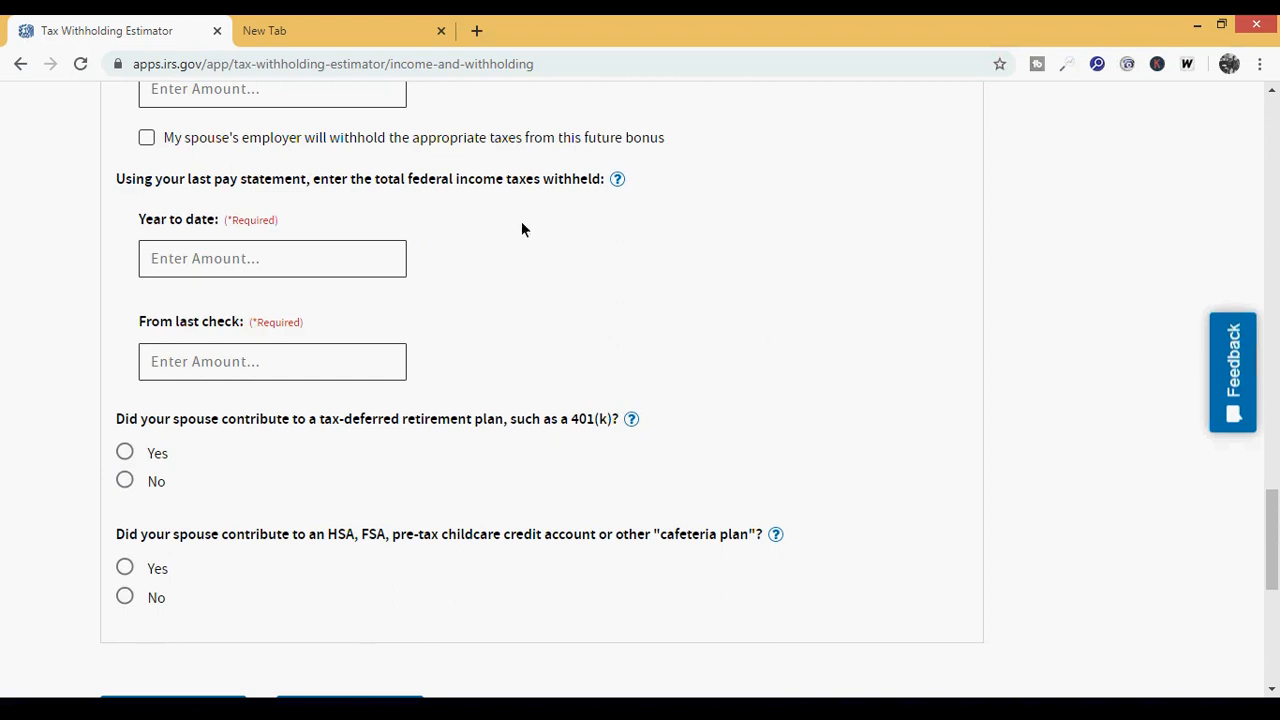
{"action": "left_click", "coordinate": [191, 263]}
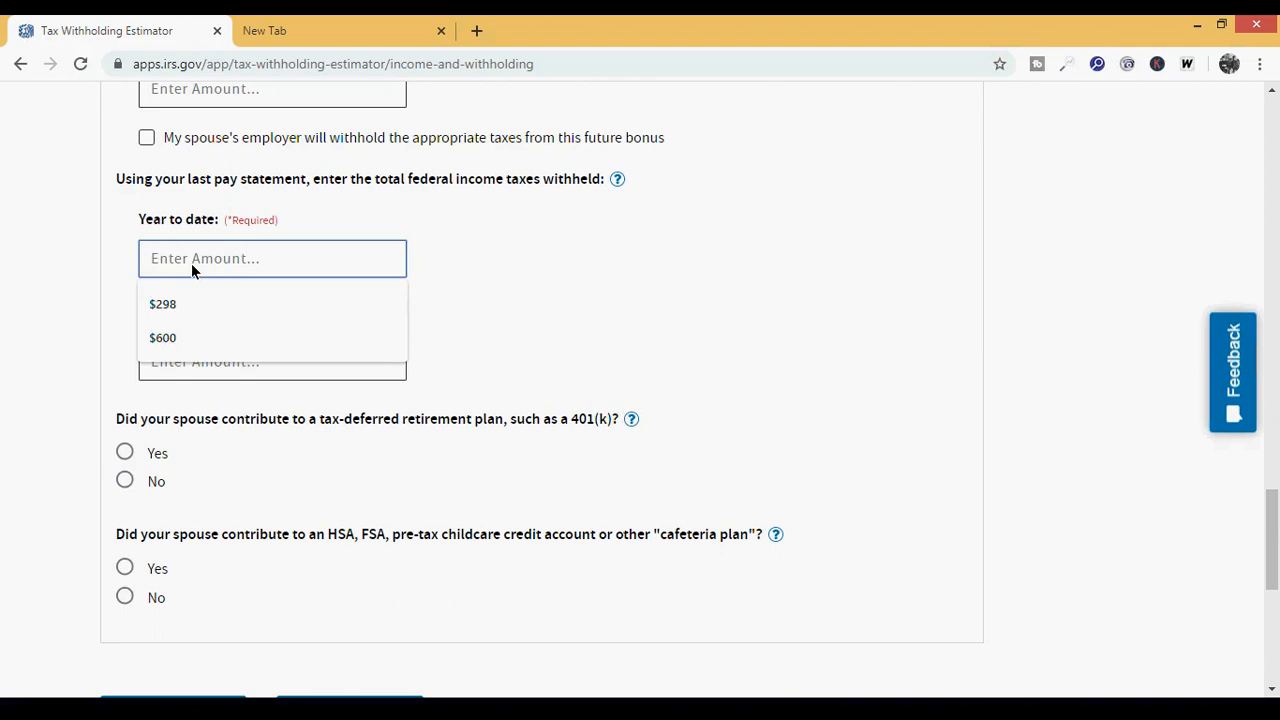
{"action": "type", "text": "596"}
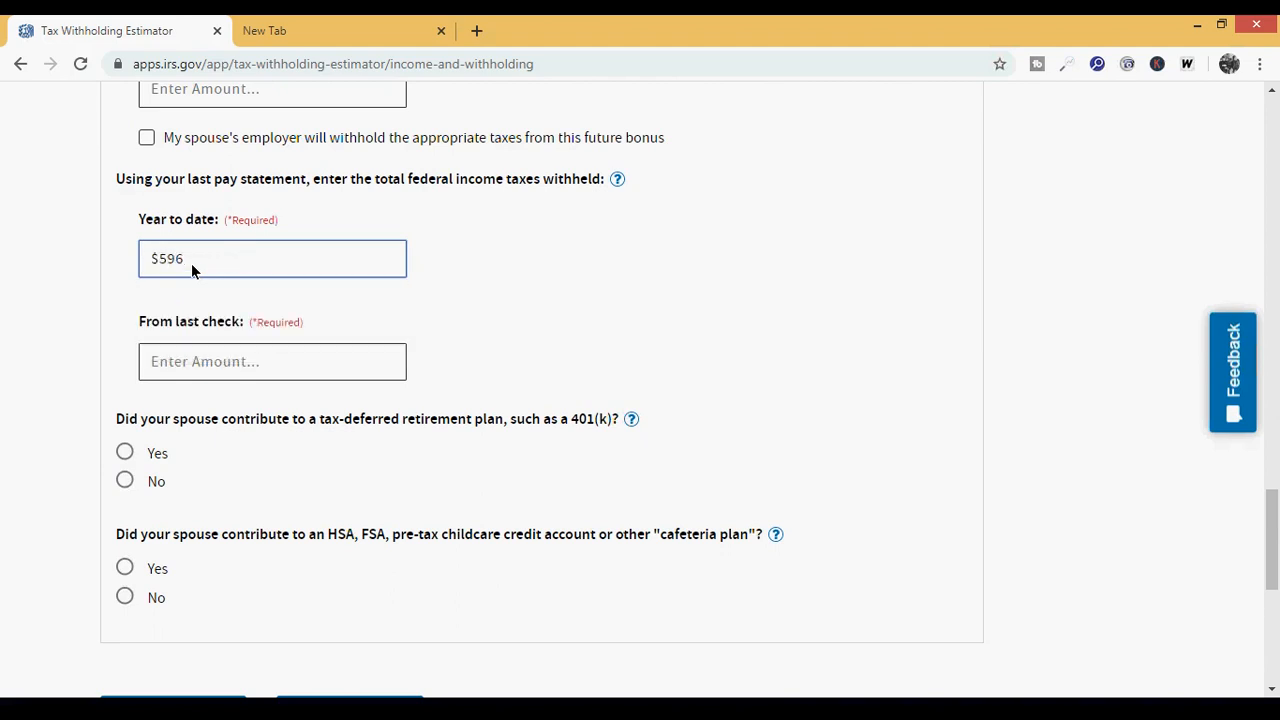
{"action": "left_click", "coordinate": [193, 373]}
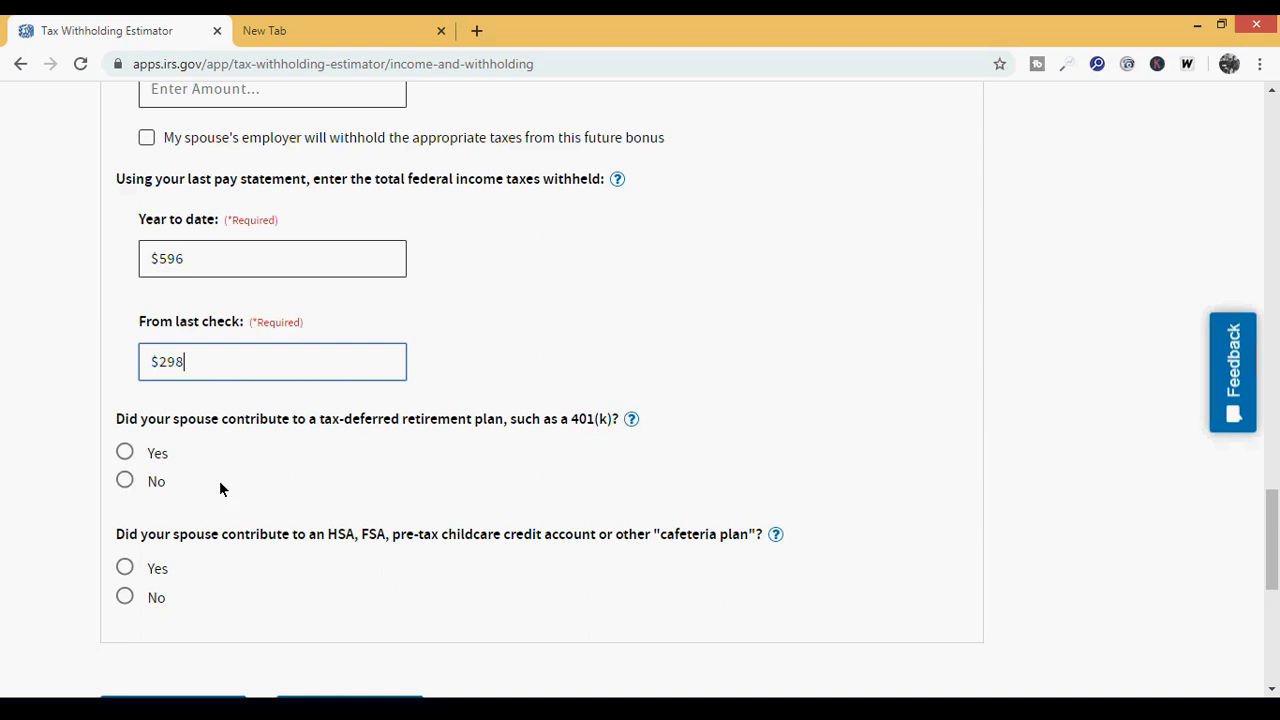
Answer No to the spouse's retirement plan and cafeteria plan contributions, and continue to Adjustments.
{"action": "left_click", "coordinate": [127, 480]}
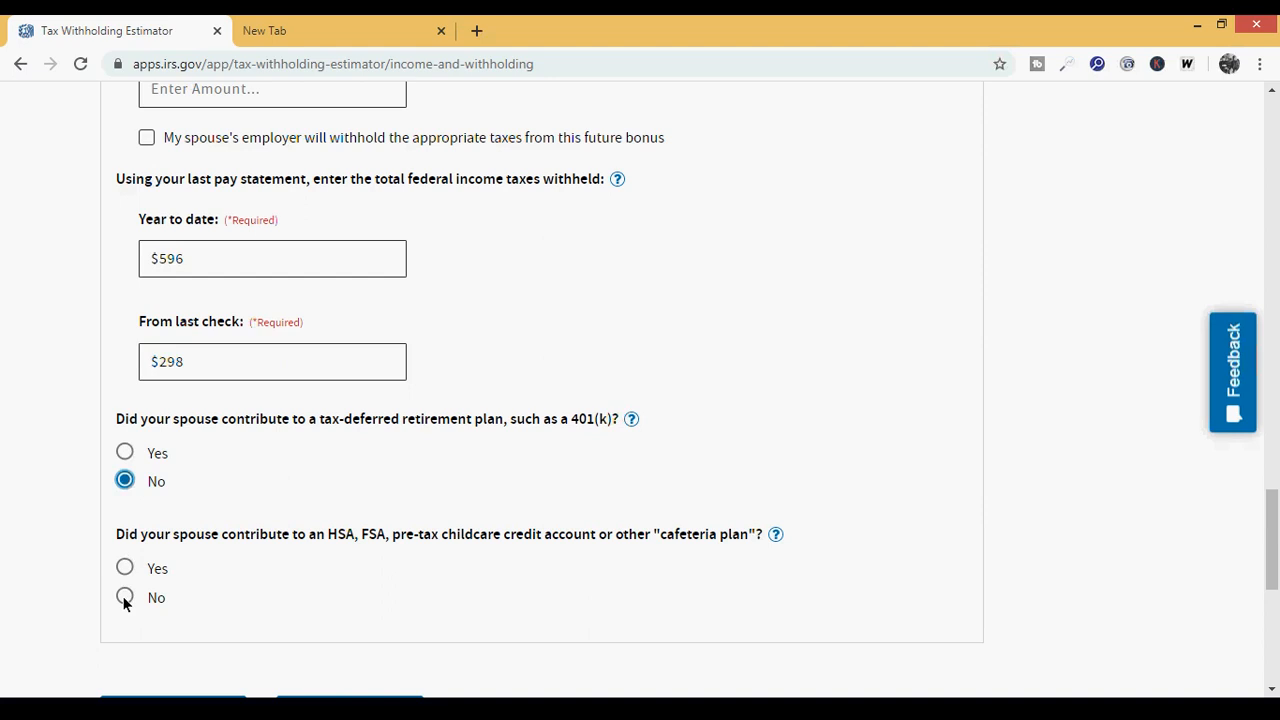
{"action": "left_click", "coordinate": [125, 598]}
{"action": "right_click", "coordinate": [1273, 544]}
{"action": "left_click_drag", "start_coordinate": [1273, 564], "coordinate": [1273, 597]}
{"action": "left_click", "coordinate": [333, 517]}
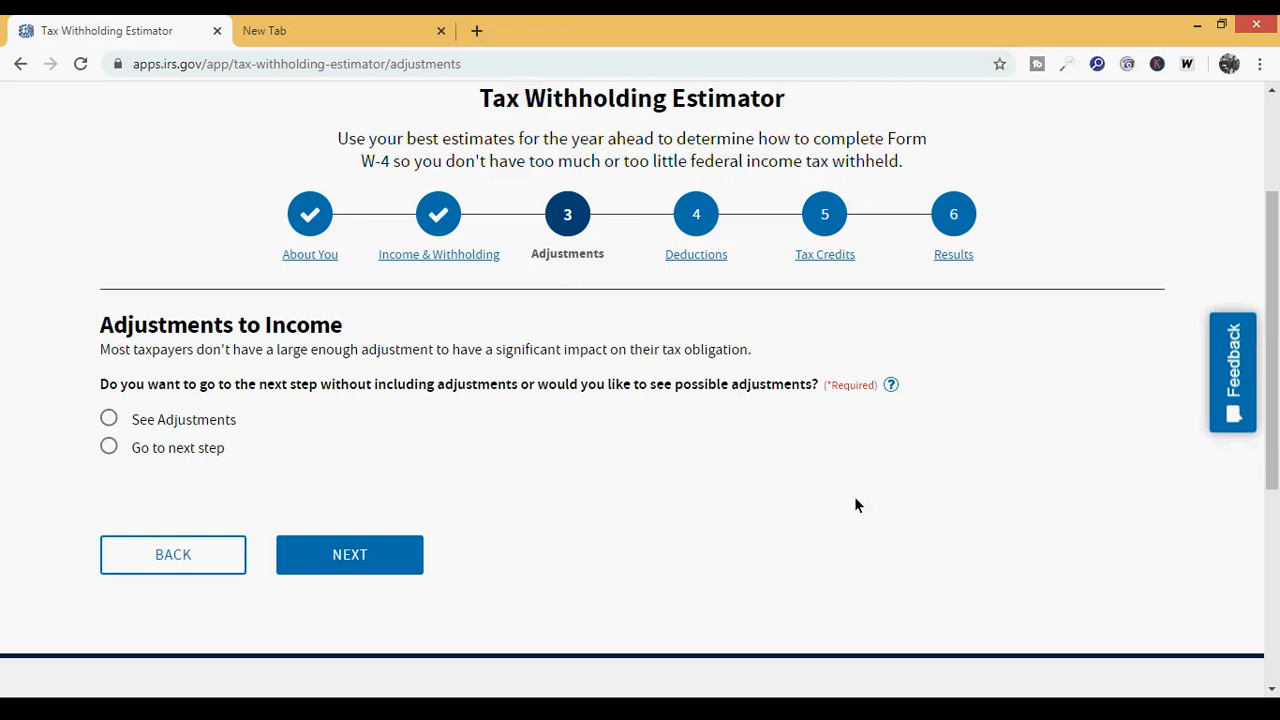
Read the help tip for the Adjustments to Income question and close it.
{"action": "left_click", "coordinate": [890, 386]}
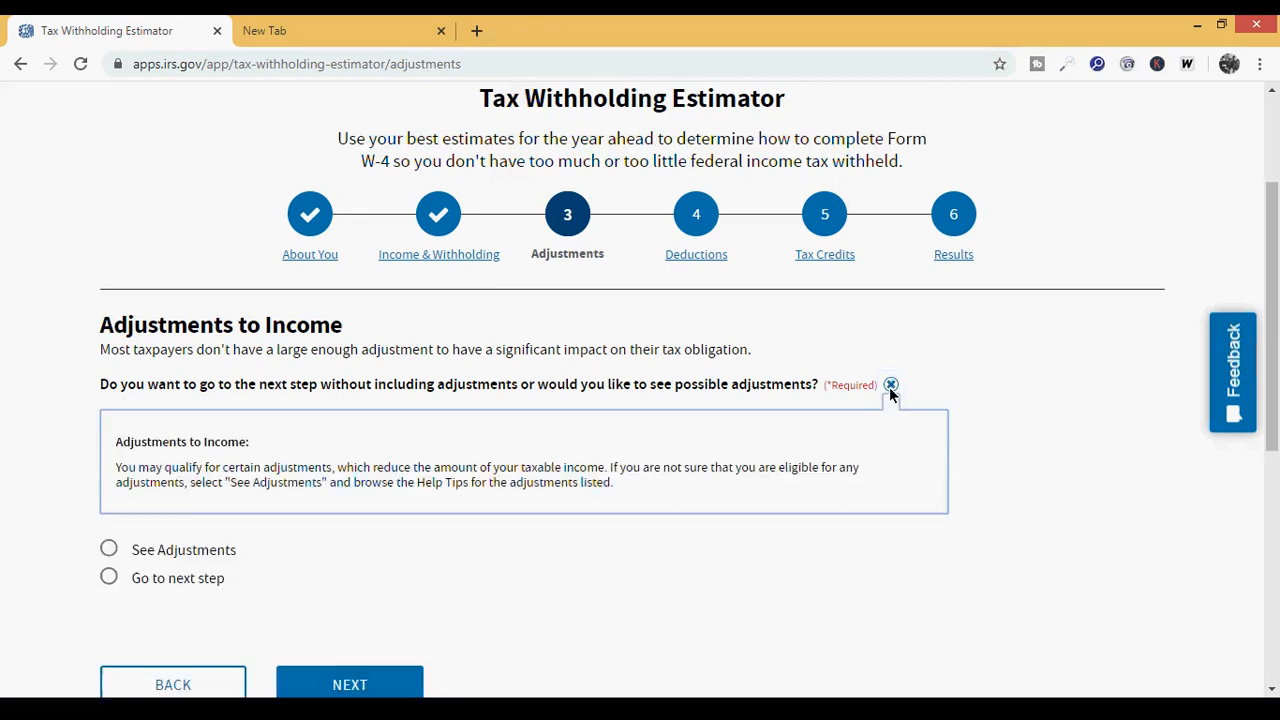
{"action": "left_click_drag", "start_coordinate": [1274, 222], "coordinate": [1274, 264]}
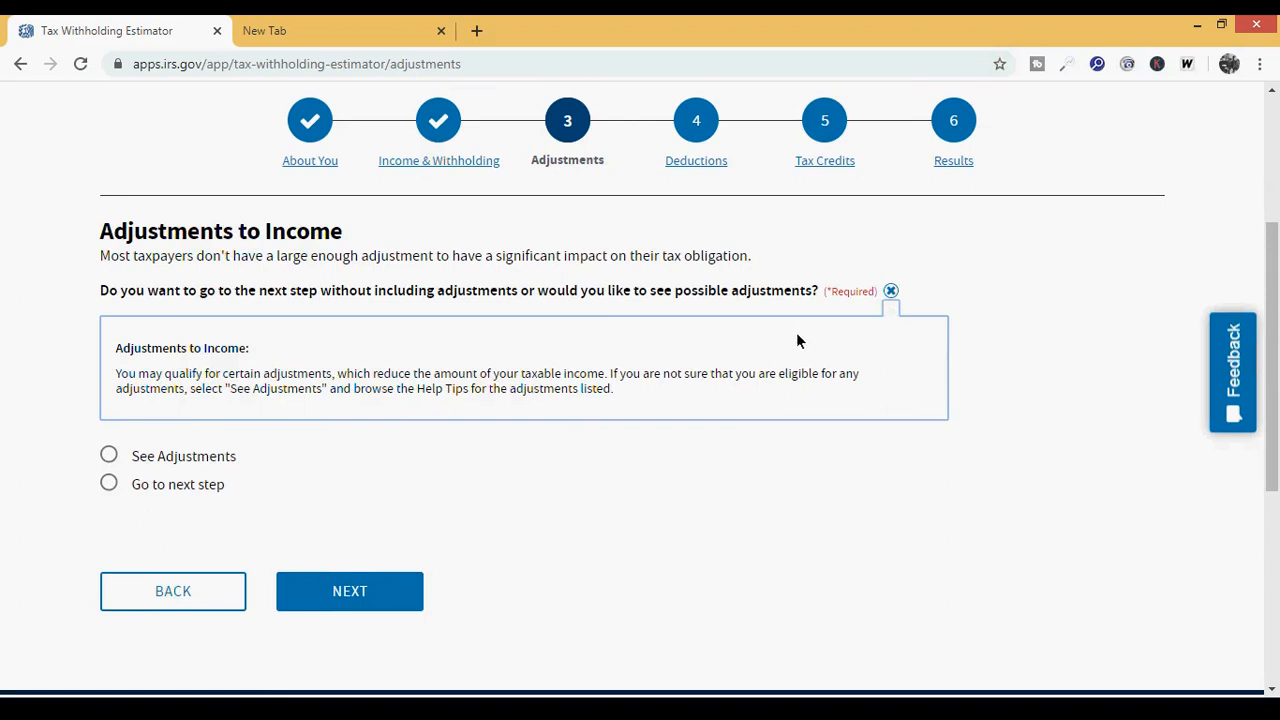
{"action": "left_click", "coordinate": [890, 291]}
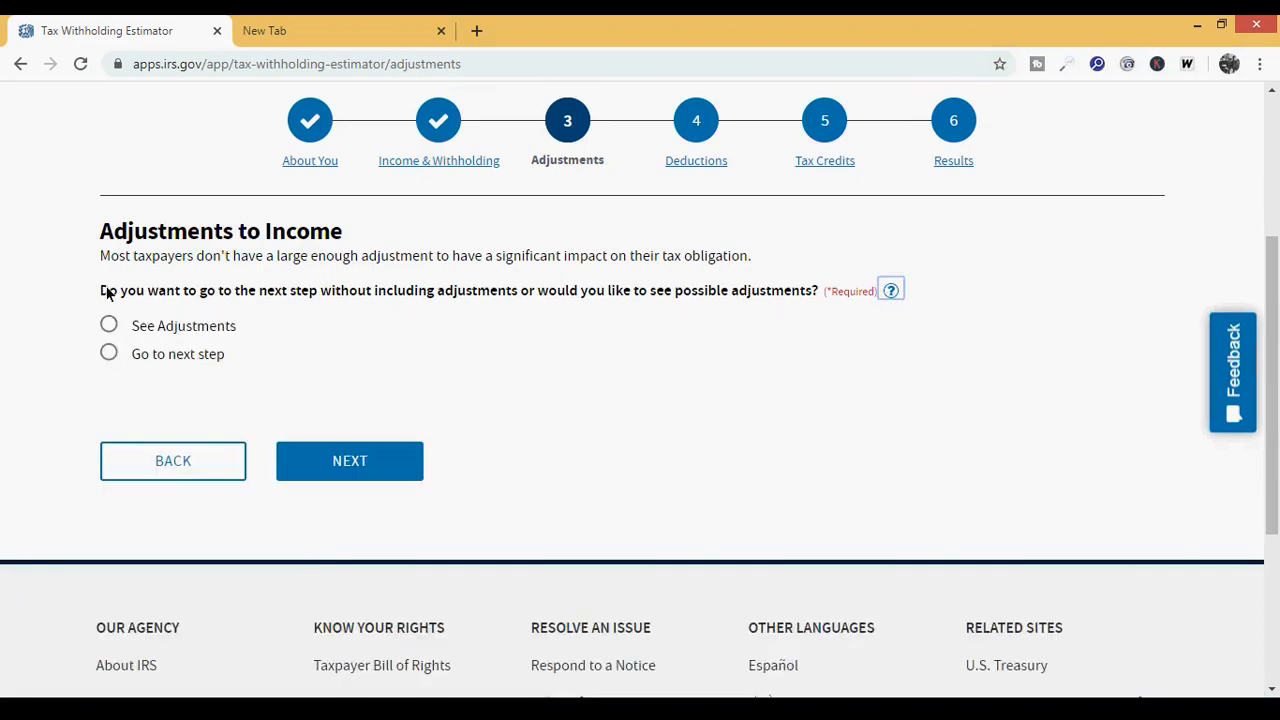
Choose See Adjustments and review the possible adjustments to income, leaving all amounts blank.
{"action": "left_click", "coordinate": [108, 325]}
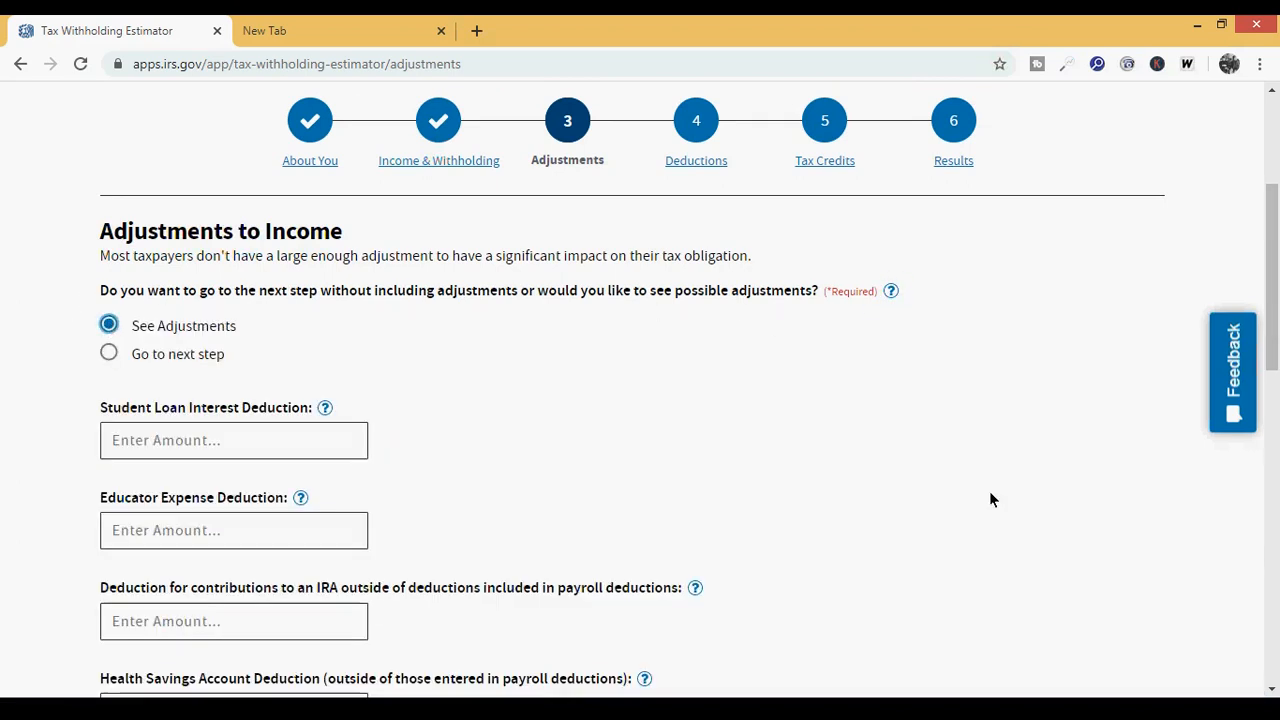
{"action": "left_click_drag", "start_coordinate": [1275, 340], "coordinate": [1276, 386]}
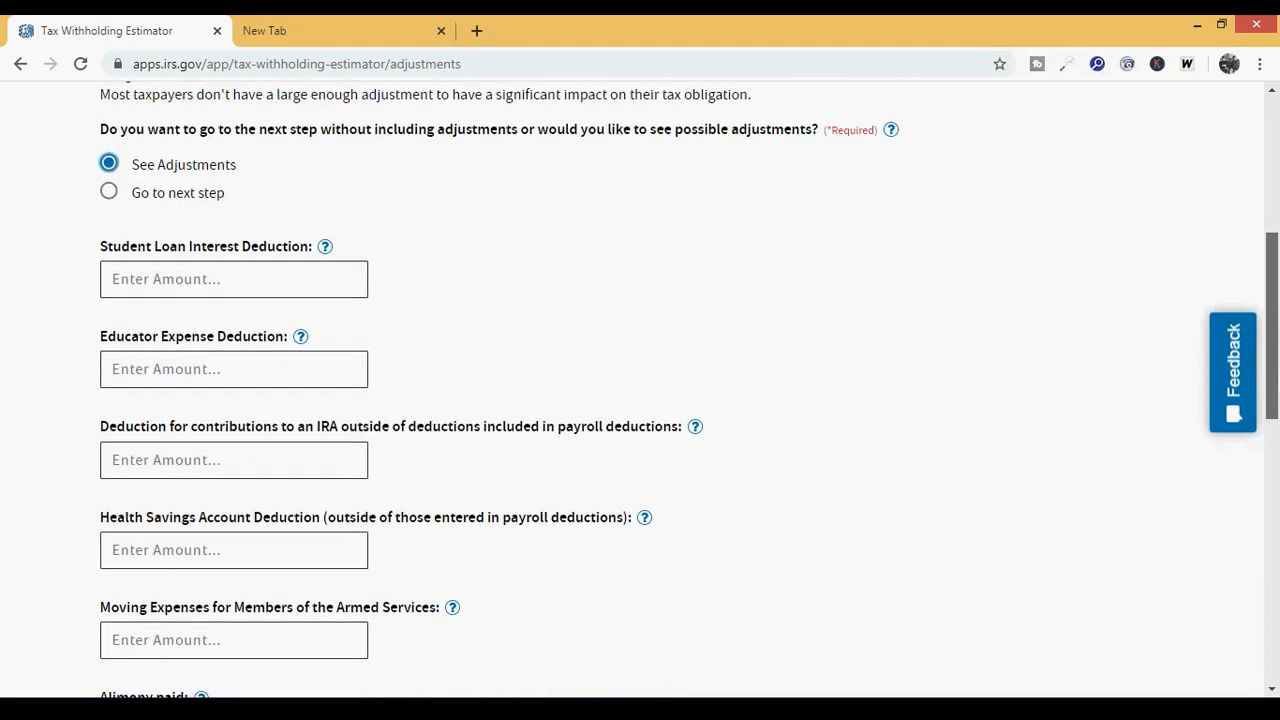
{"action": "left_click_drag", "start_coordinate": [1276, 384], "coordinate": [1276, 424]}
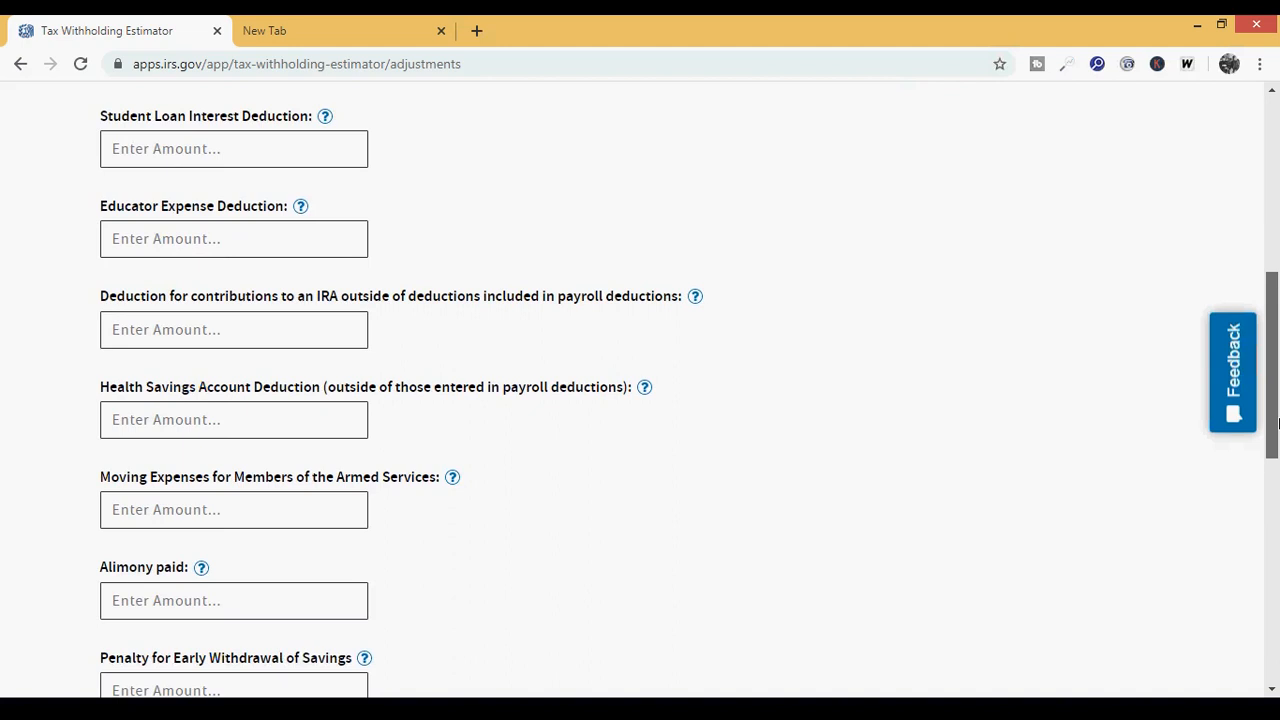
{"action": "left_click_drag", "start_coordinate": [1276, 424], "coordinate": [1273, 505]}
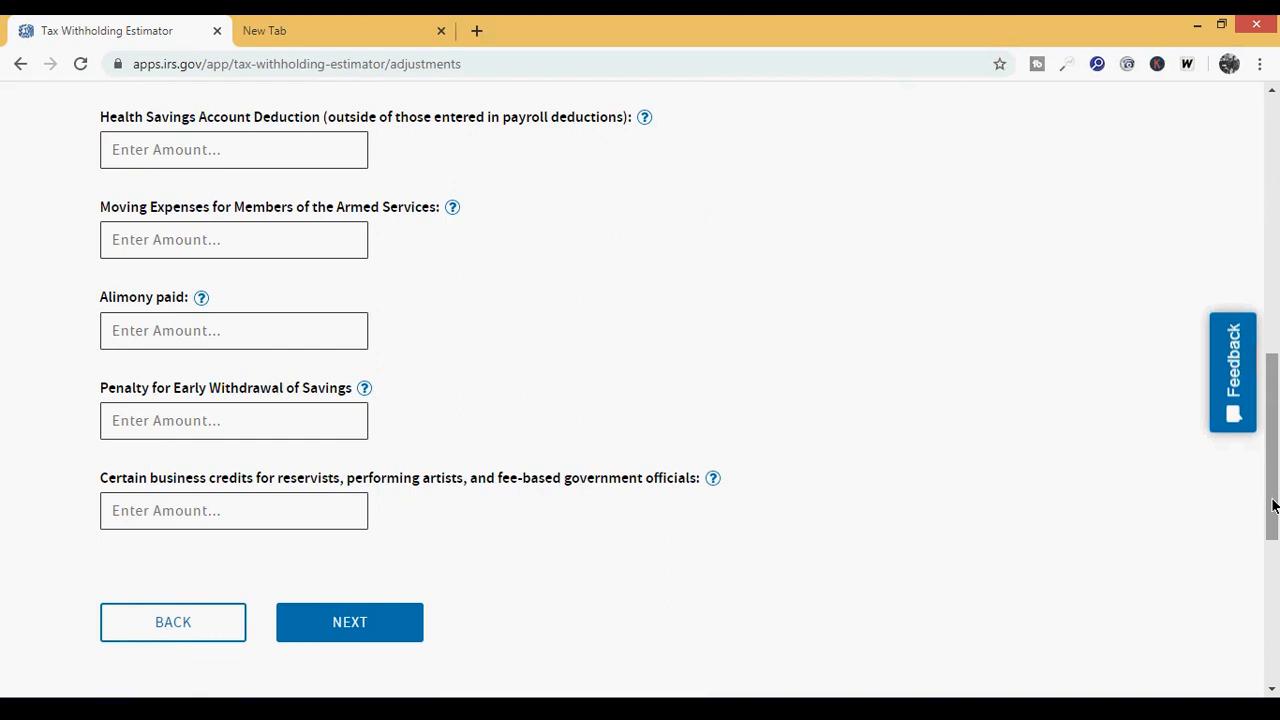
Choose to go to the next step without including adjustments to income, and continue to Deductions.
{"action": "left_click_drag", "start_coordinate": [1273, 505], "coordinate": [1271, 338]}
{"action": "left_click", "coordinate": [109, 277]}
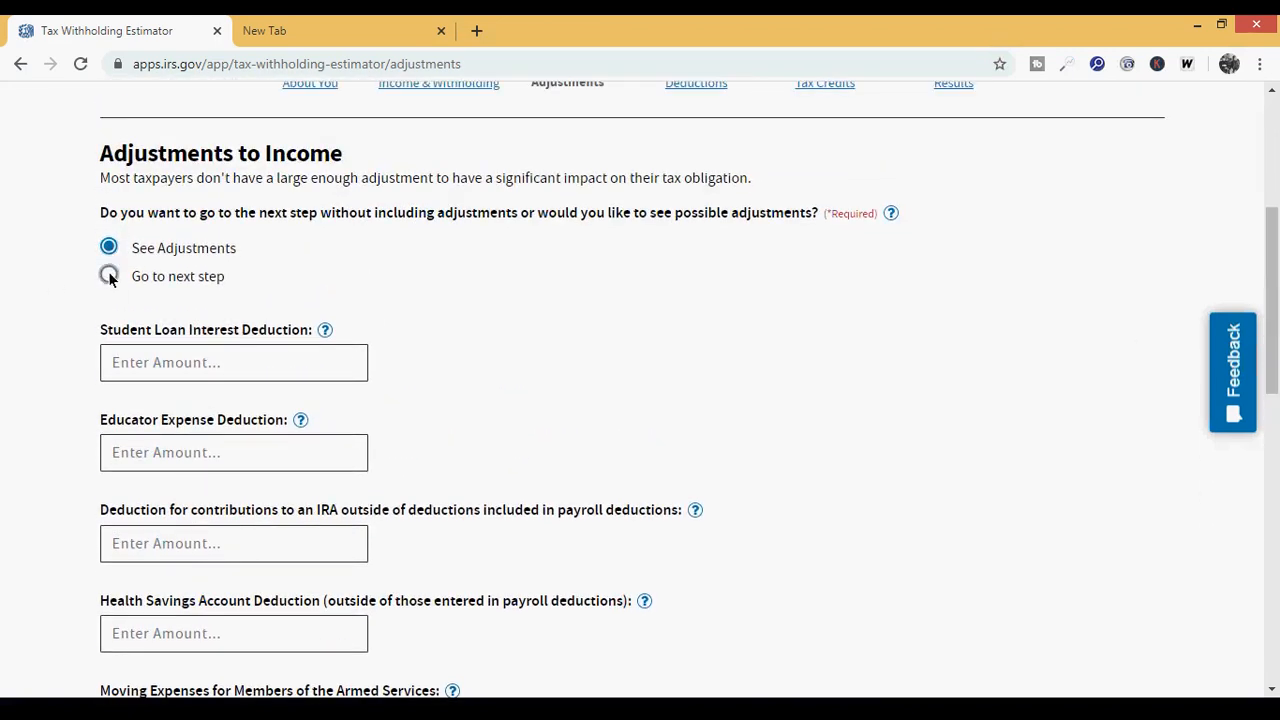
{"action": "left_click", "coordinate": [342, 397]}
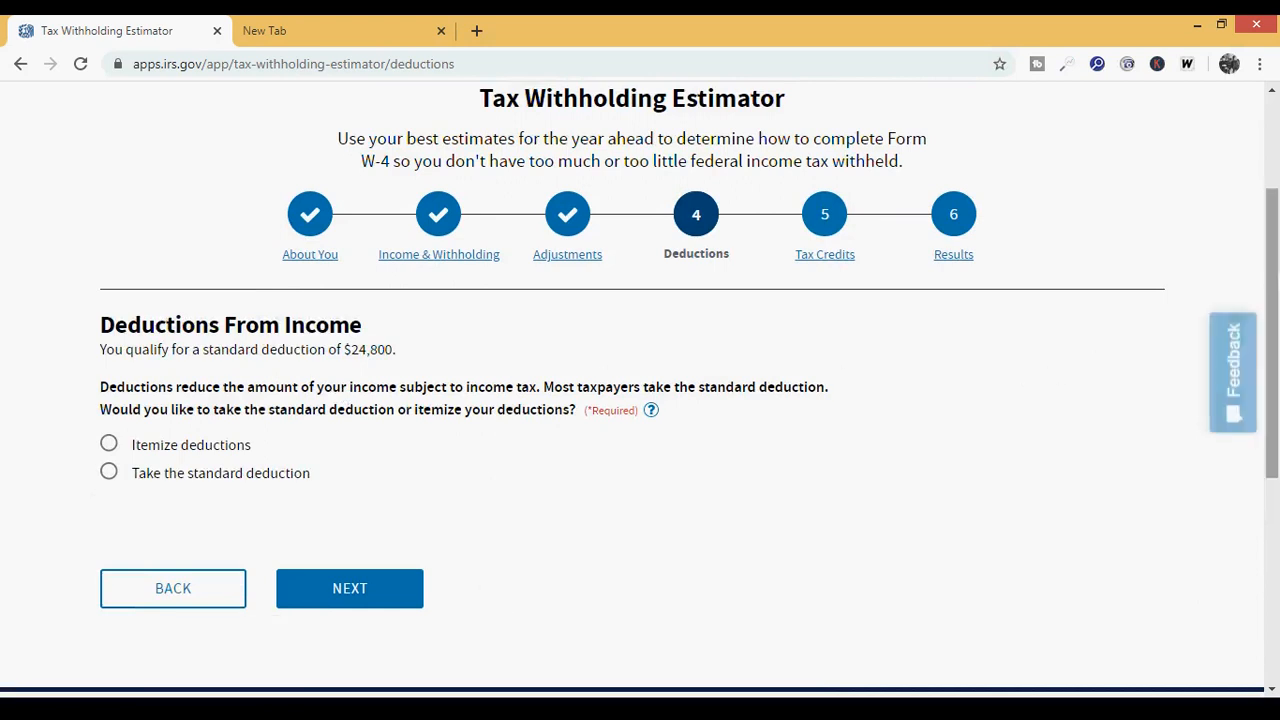
Read the help tip for the question on standard or itemized deductions and close it.
{"action": "left_click_drag", "start_coordinate": [1275, 281], "coordinate": [1275, 316]}
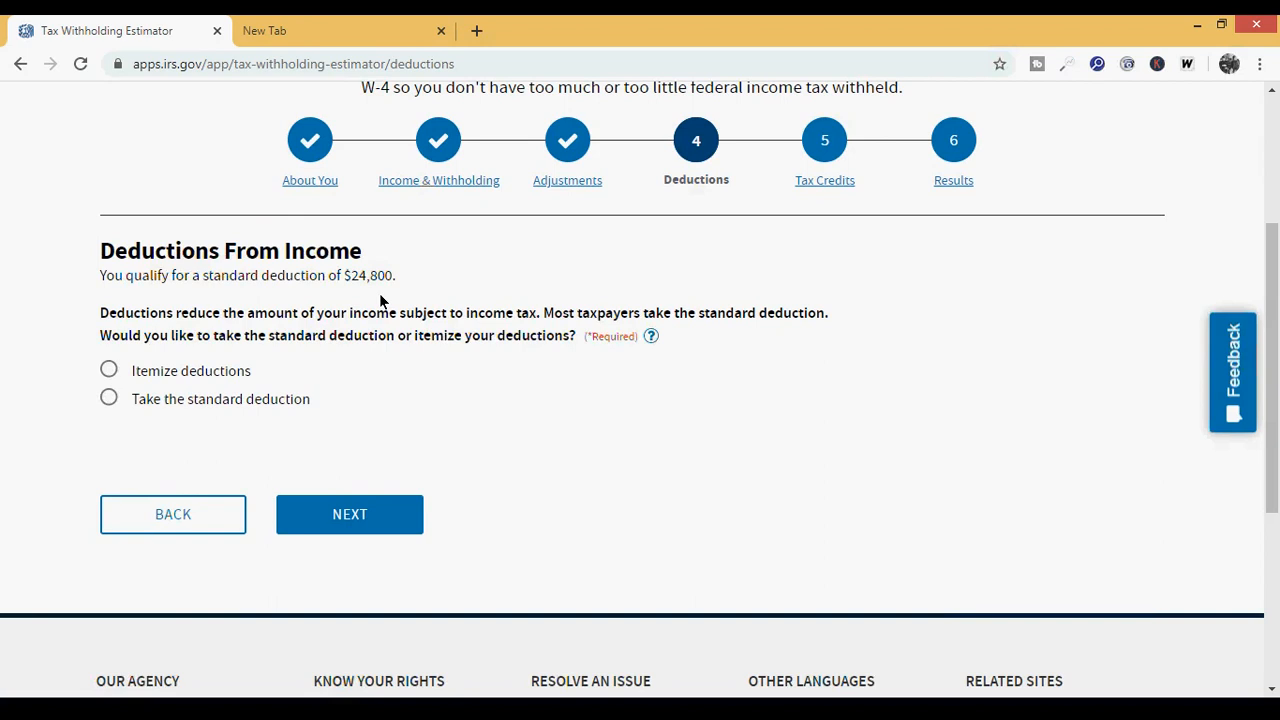
{"action": "left_click", "coordinate": [651, 337]}
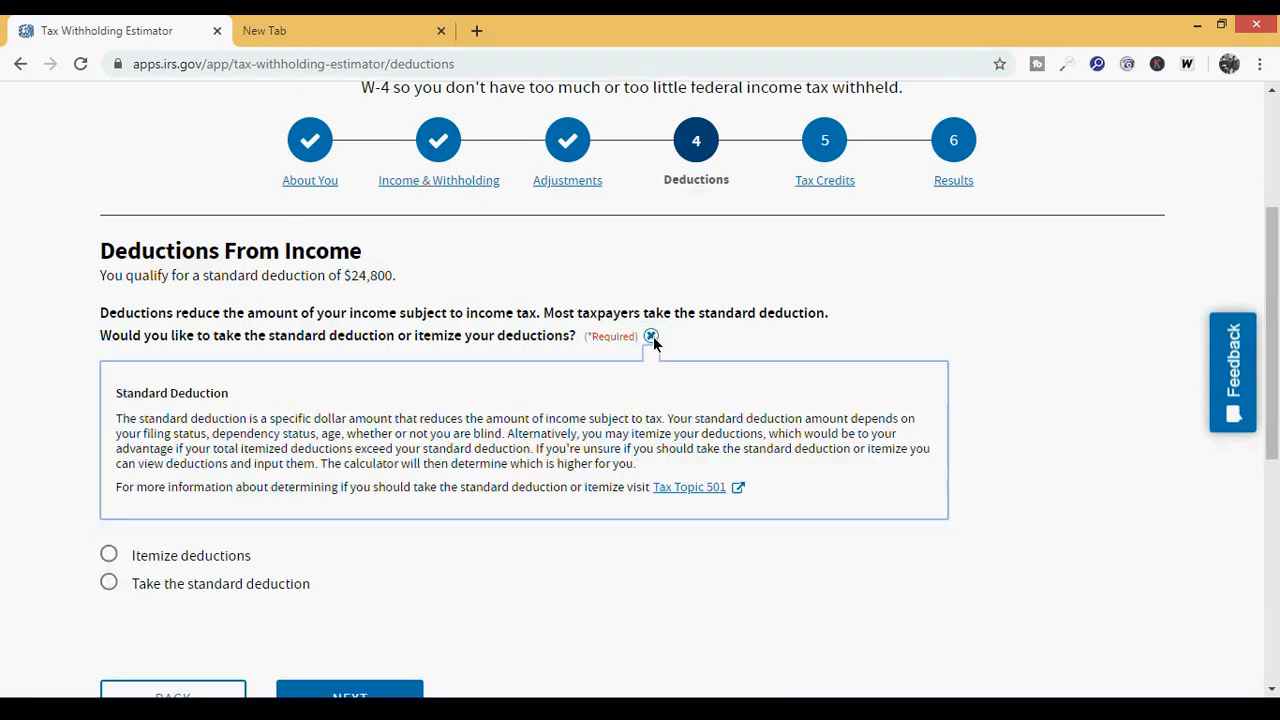
{"action": "left_click_drag", "start_coordinate": [1275, 353], "coordinate": [1276, 377]}
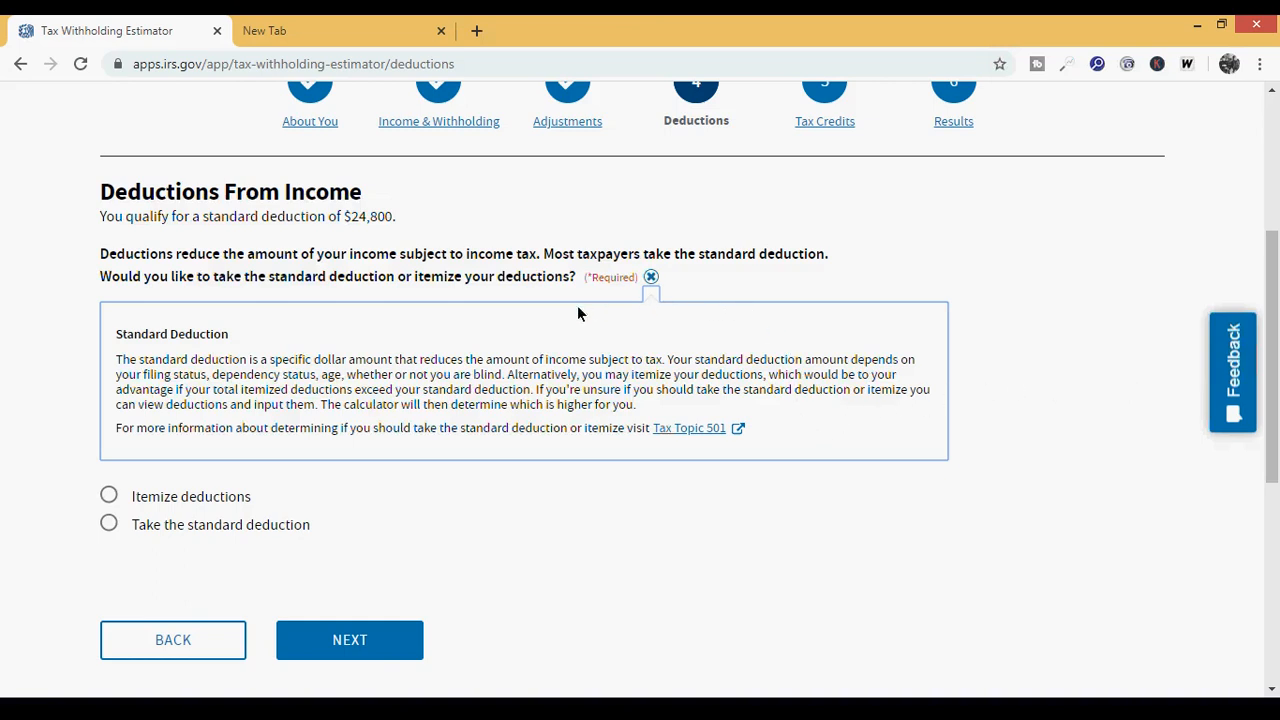
{"action": "left_click", "coordinate": [656, 282]}
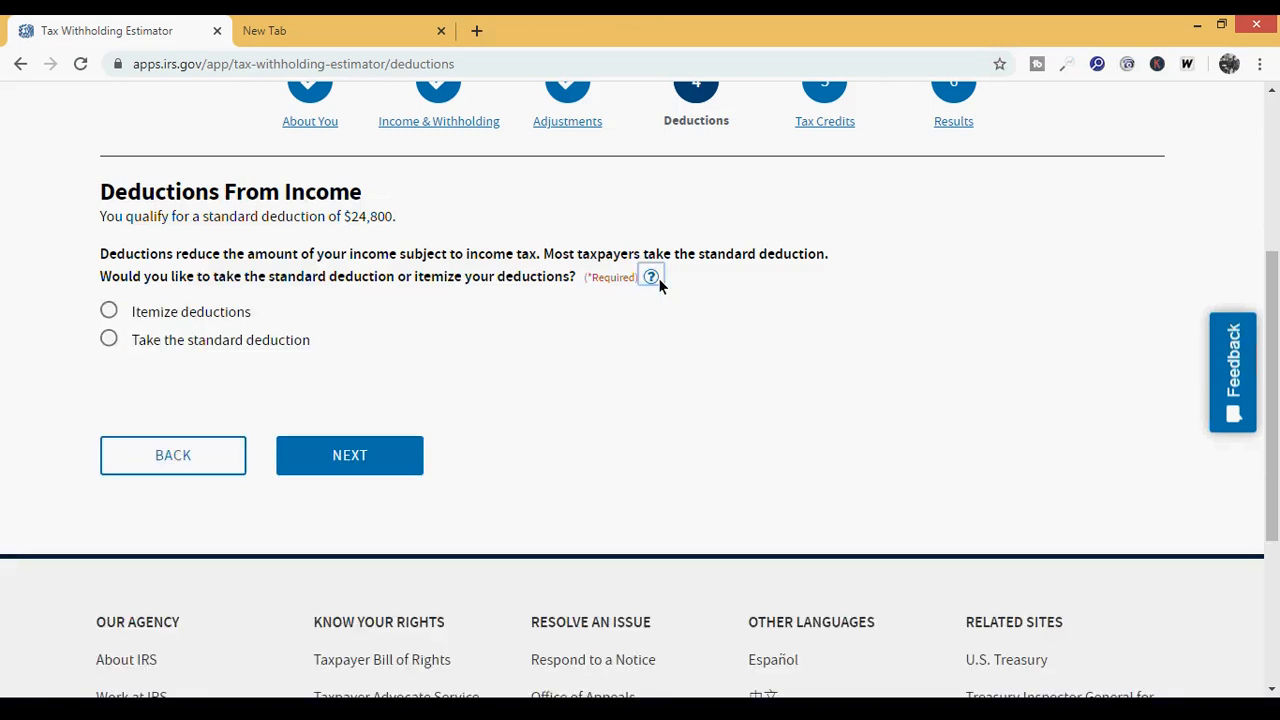
Choose Itemize deductions and review the itemized deduction fields, leaving all amounts blank.
{"action": "left_click", "coordinate": [109, 313]}
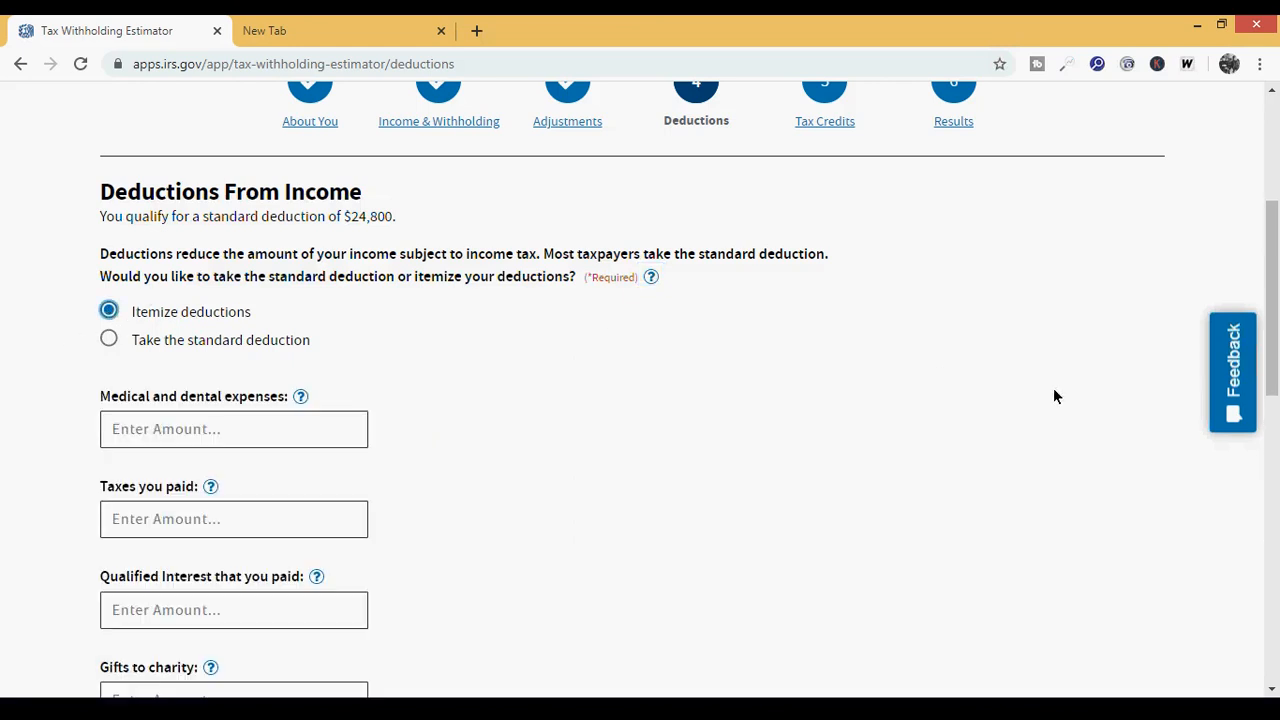
{"action": "left_click_drag", "start_coordinate": [1272, 338], "coordinate": [1272, 435]}
{"action": "left_click_drag", "start_coordinate": [1273, 447], "coordinate": [1275, 483]}
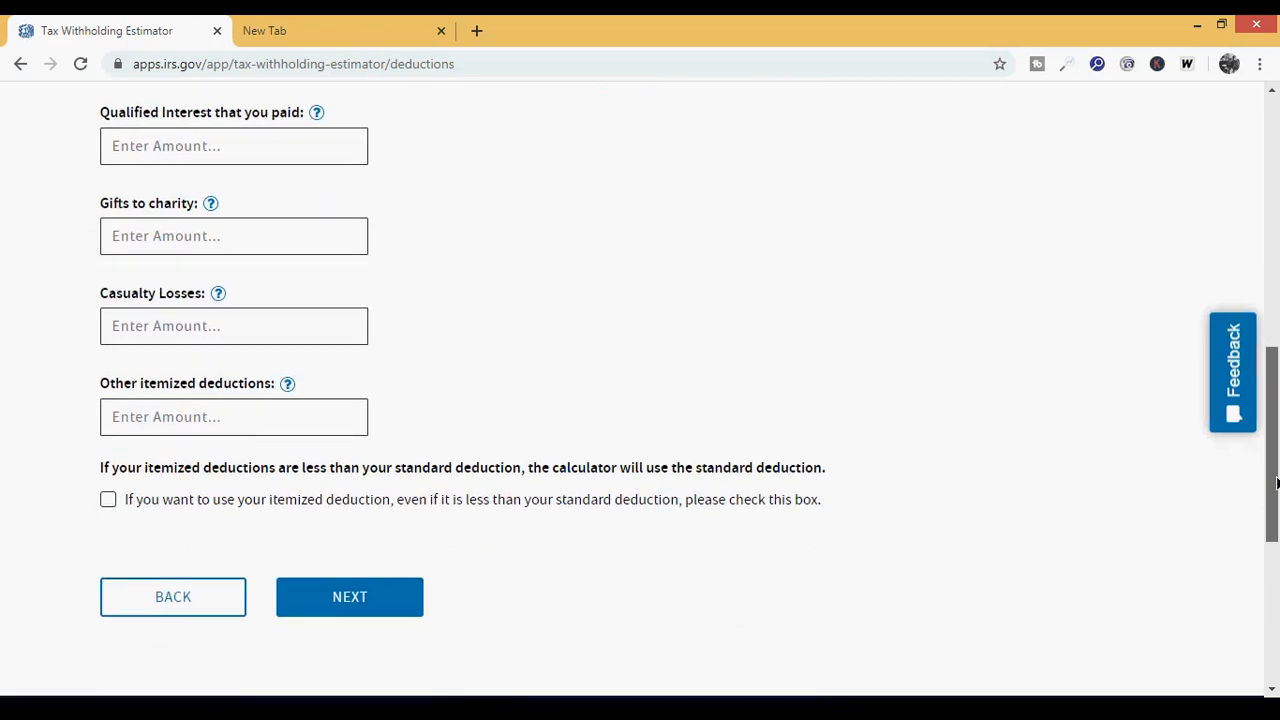
{"action": "left_click_drag", "start_coordinate": [1277, 484], "coordinate": [1277, 283]}
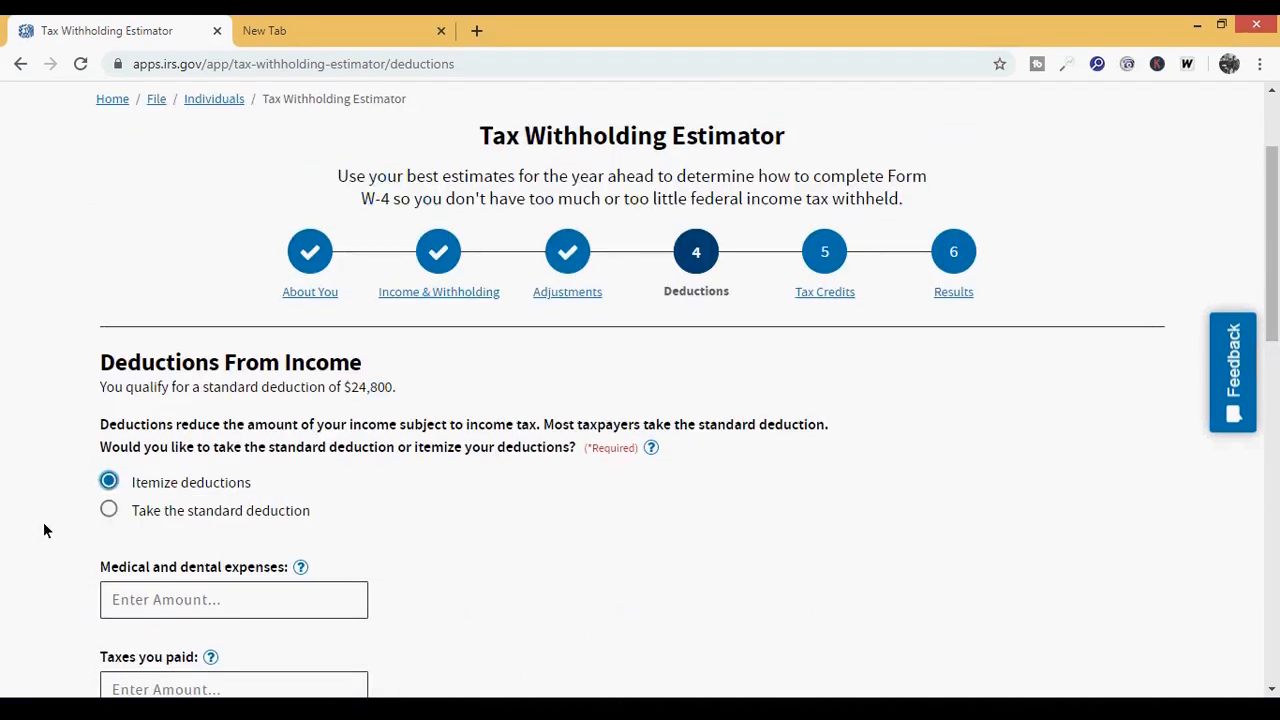
Choose to take the standard deduction and continue to Tax Credits.
{"action": "left_click", "coordinate": [108, 510]}
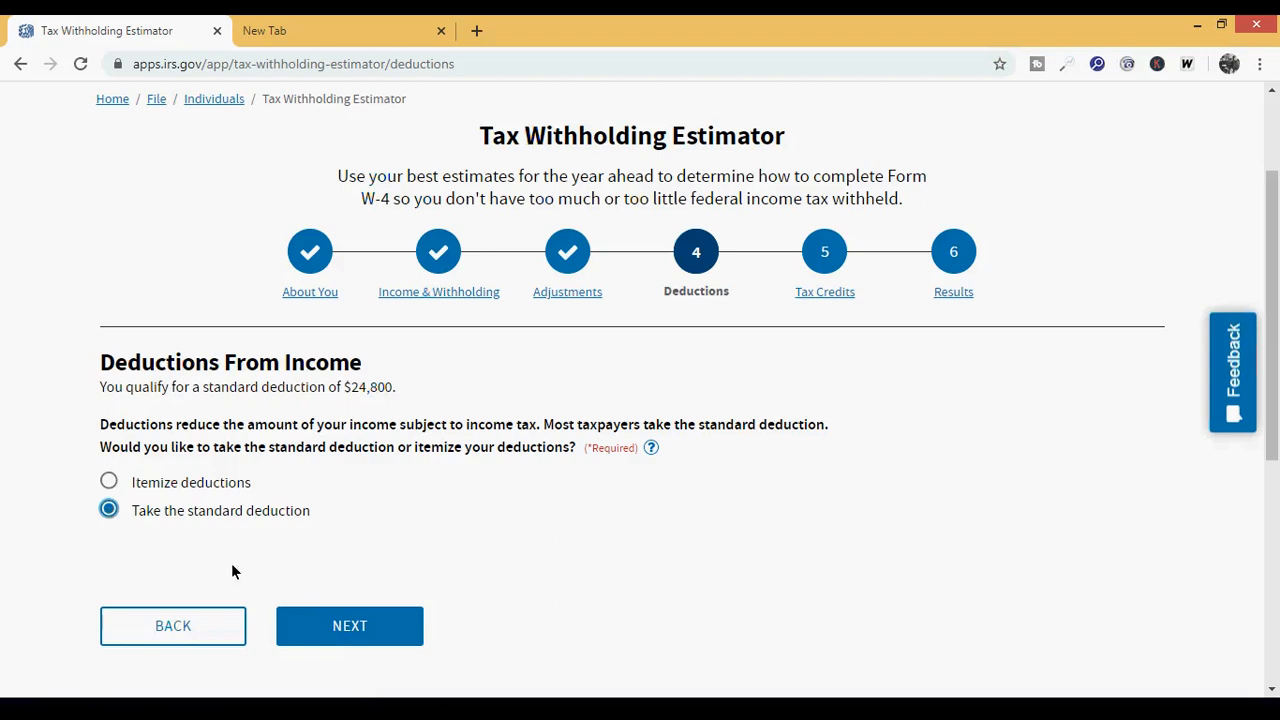
{"action": "left_click", "coordinate": [360, 630]}
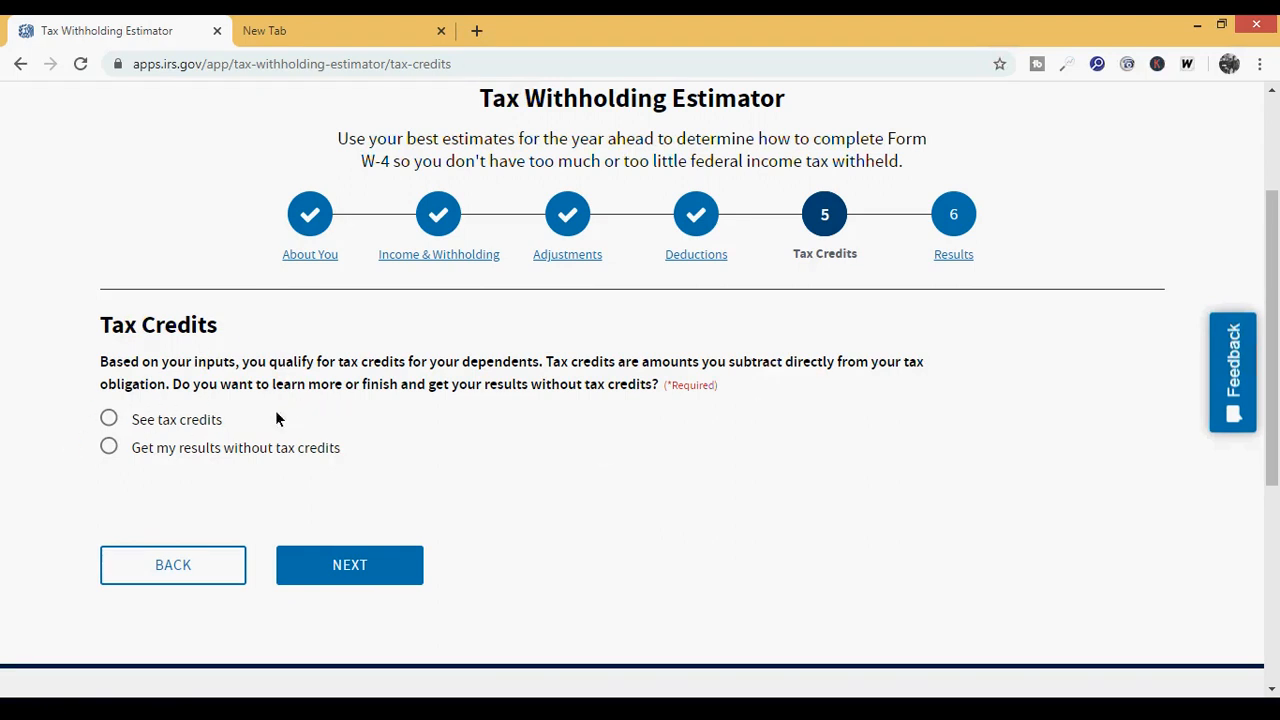
Choose See tax credits and set the number of qualifying children under 17 for the Child Tax Credit to 1.
{"action": "left_click", "coordinate": [109, 421]}
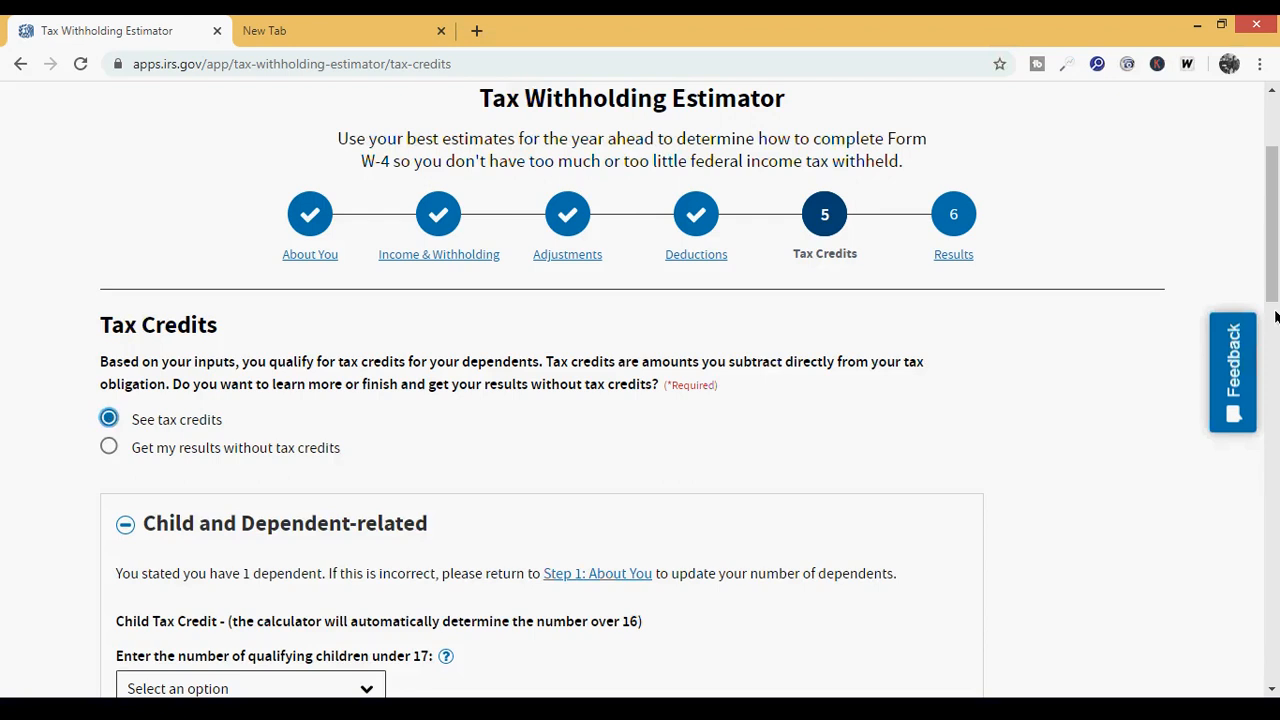
{"action": "left_click_drag", "start_coordinate": [1274, 278], "coordinate": [1274, 353]}
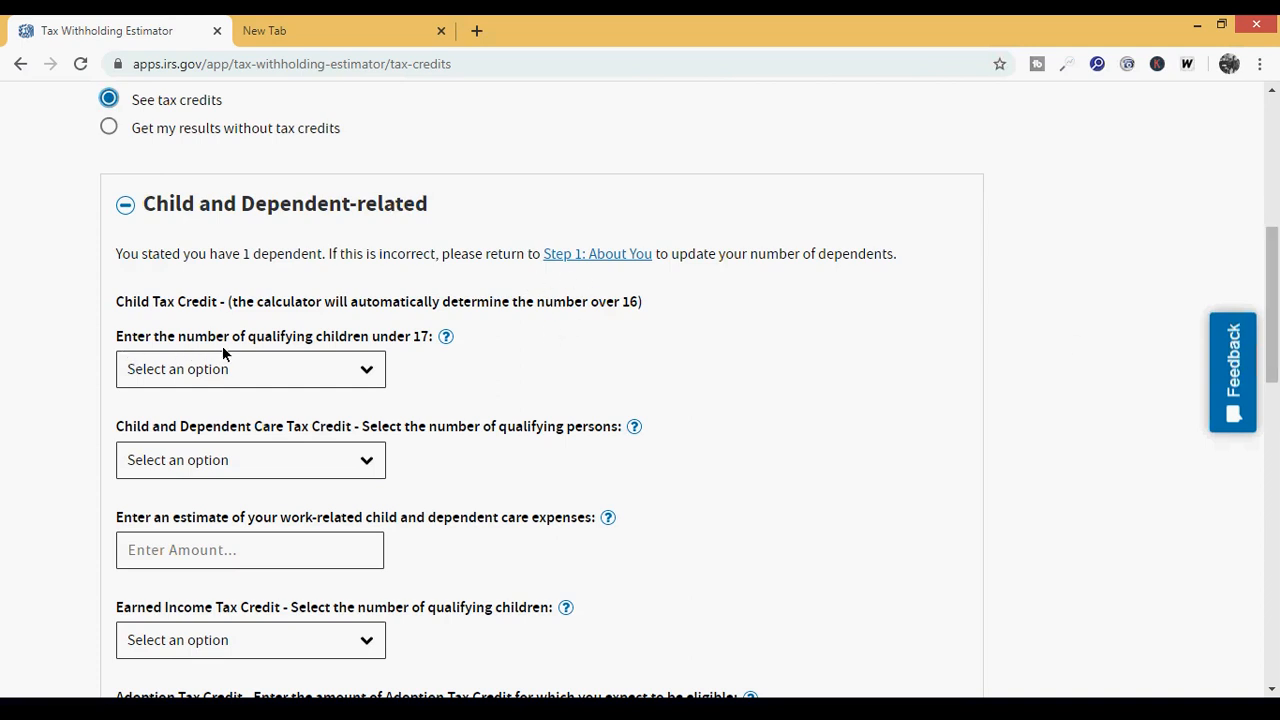
{"action": "left_click", "coordinate": [362, 370]}
{"action": "left_click", "coordinate": [205, 459]}
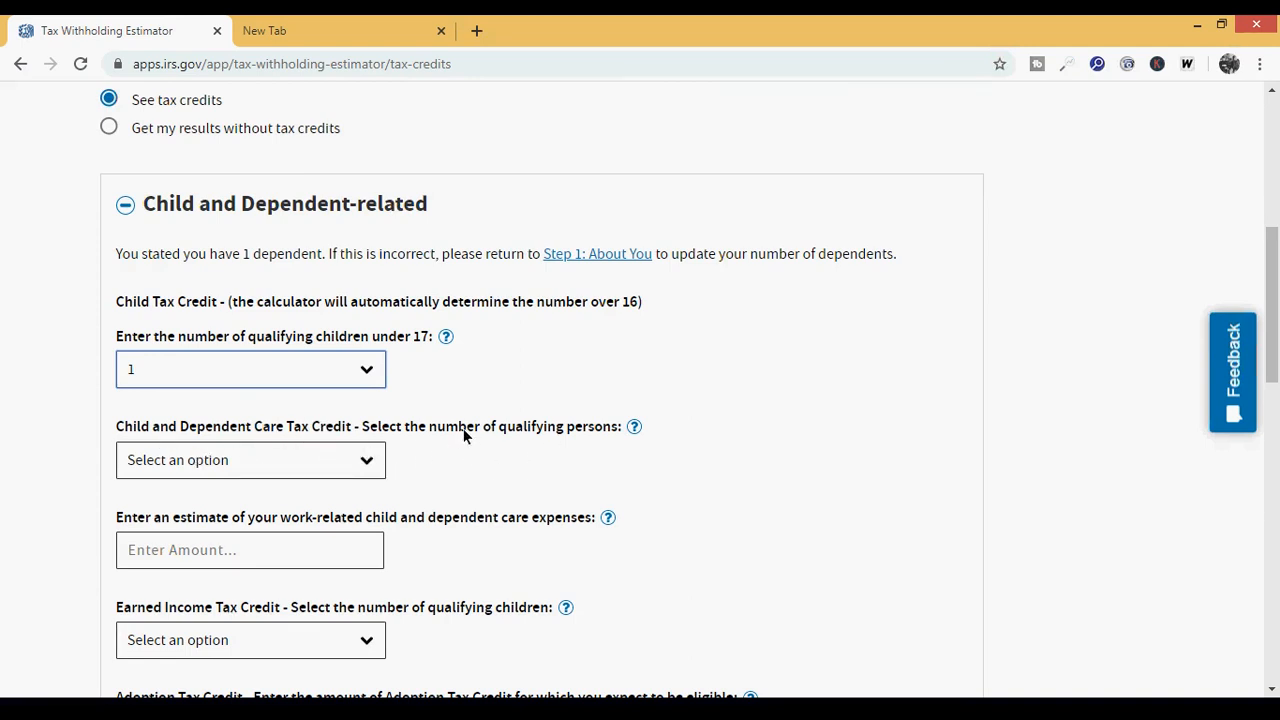
Read the help tip for the Child and Dependent Care Tax Credit and close it.
{"action": "left_click", "coordinate": [634, 427]}
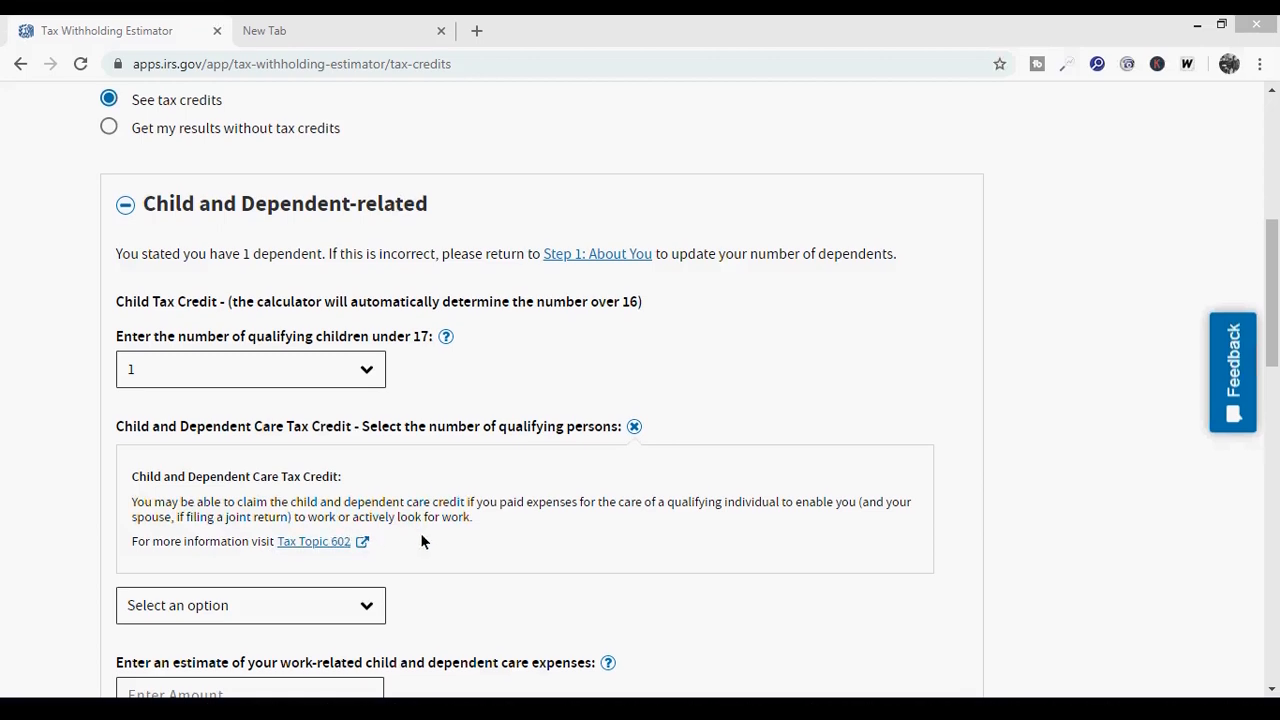
{"action": "left_click", "coordinate": [635, 427]}
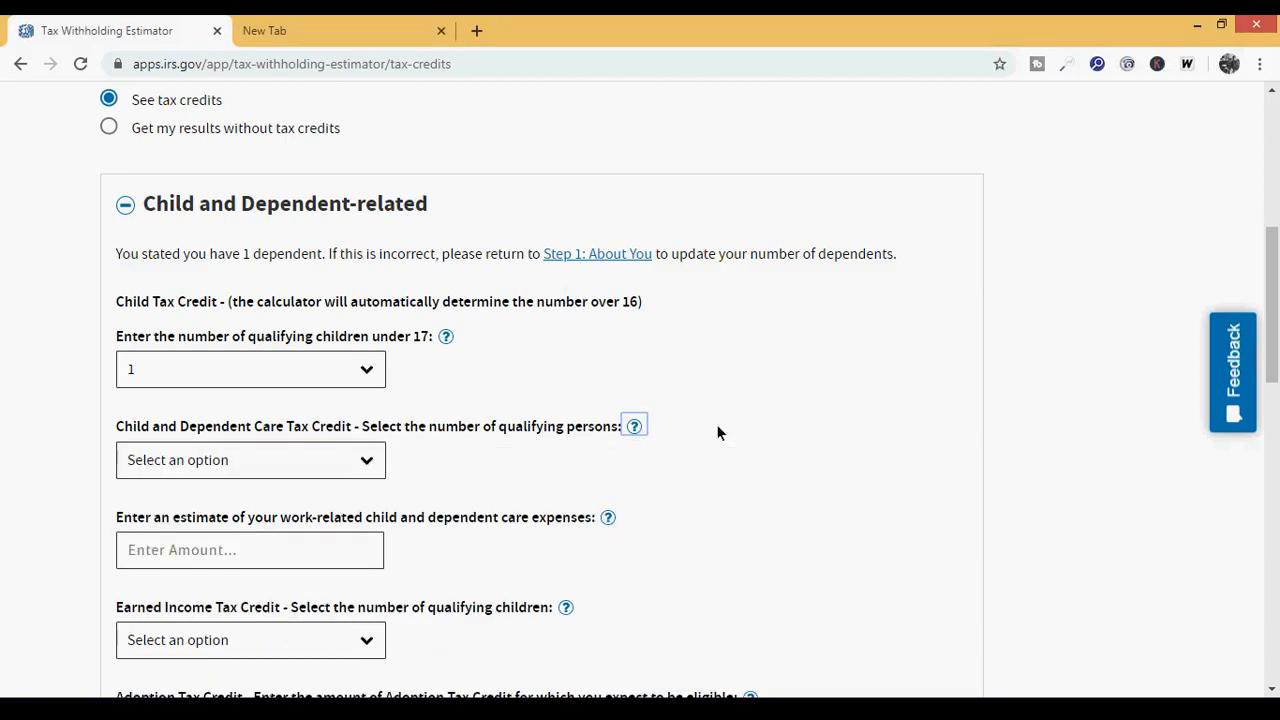
Set the number of qualifying children for the Earned Income Tax Credit to 1.
{"action": "scroll", "coordinate": [1272, 320], "scroll_direction": "down", "scroll_amount": 1}
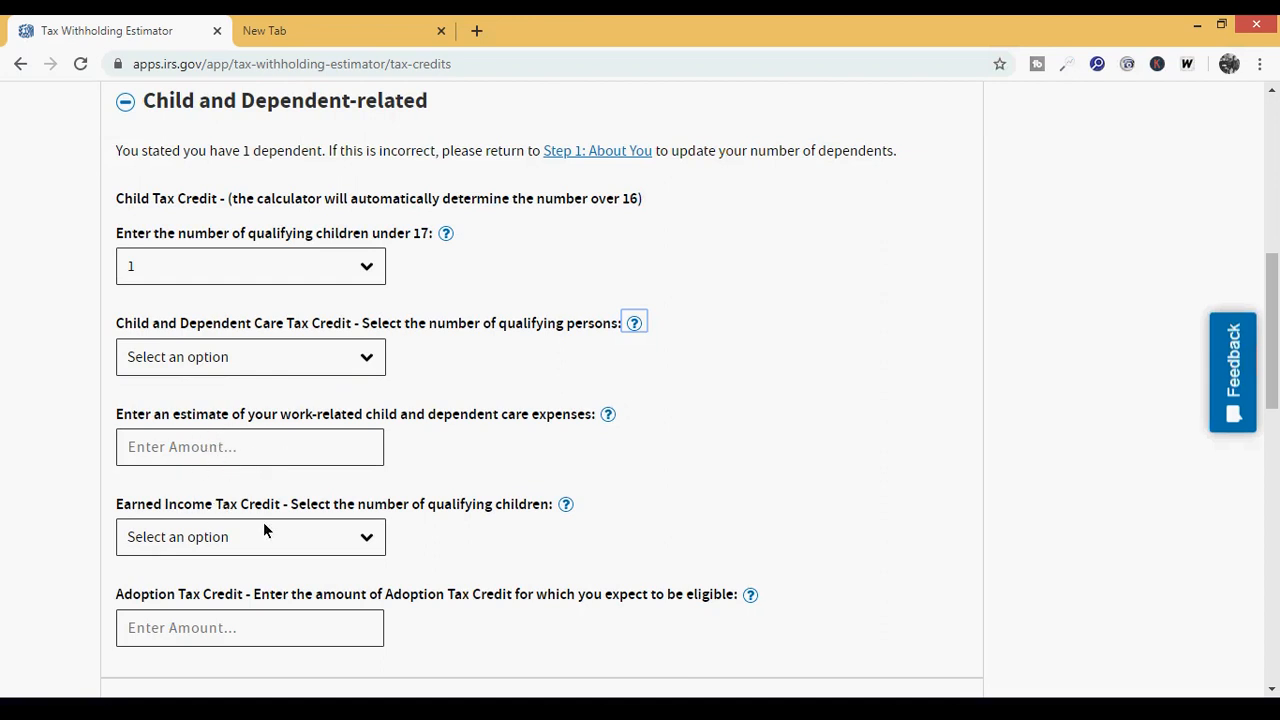
{"action": "left_click", "coordinate": [358, 542]}
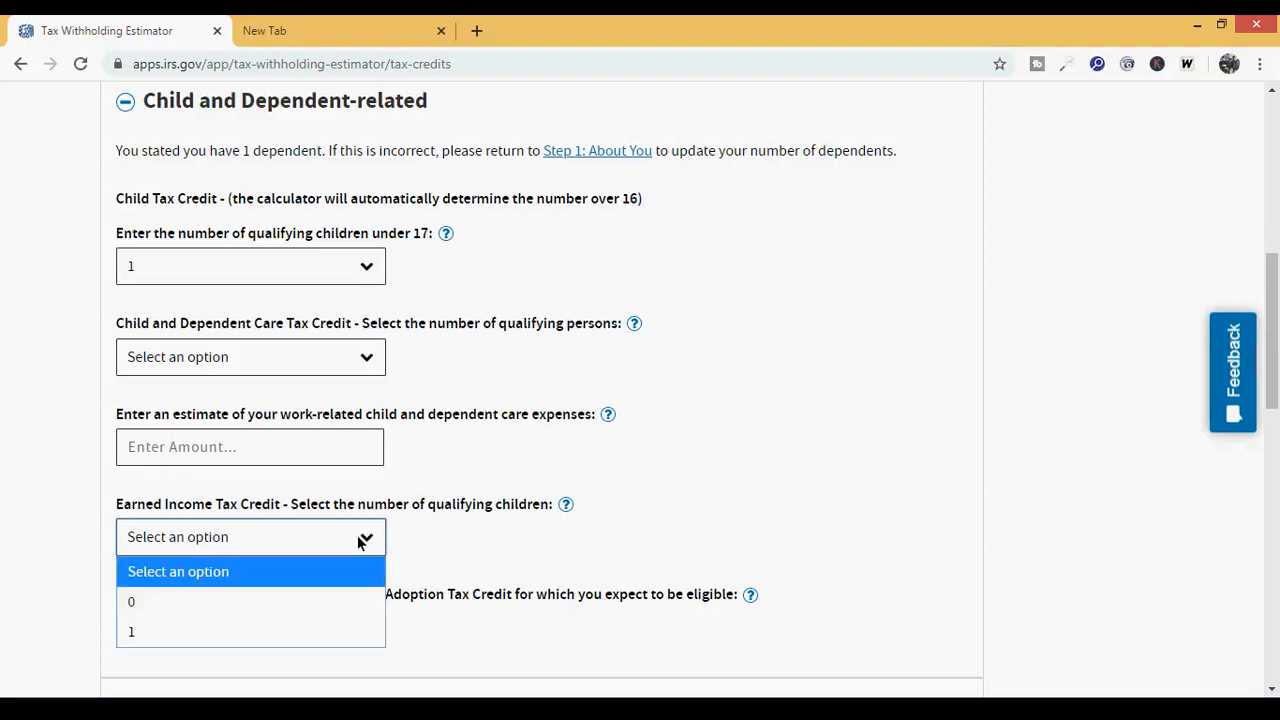
{"action": "left_click", "coordinate": [198, 630]}
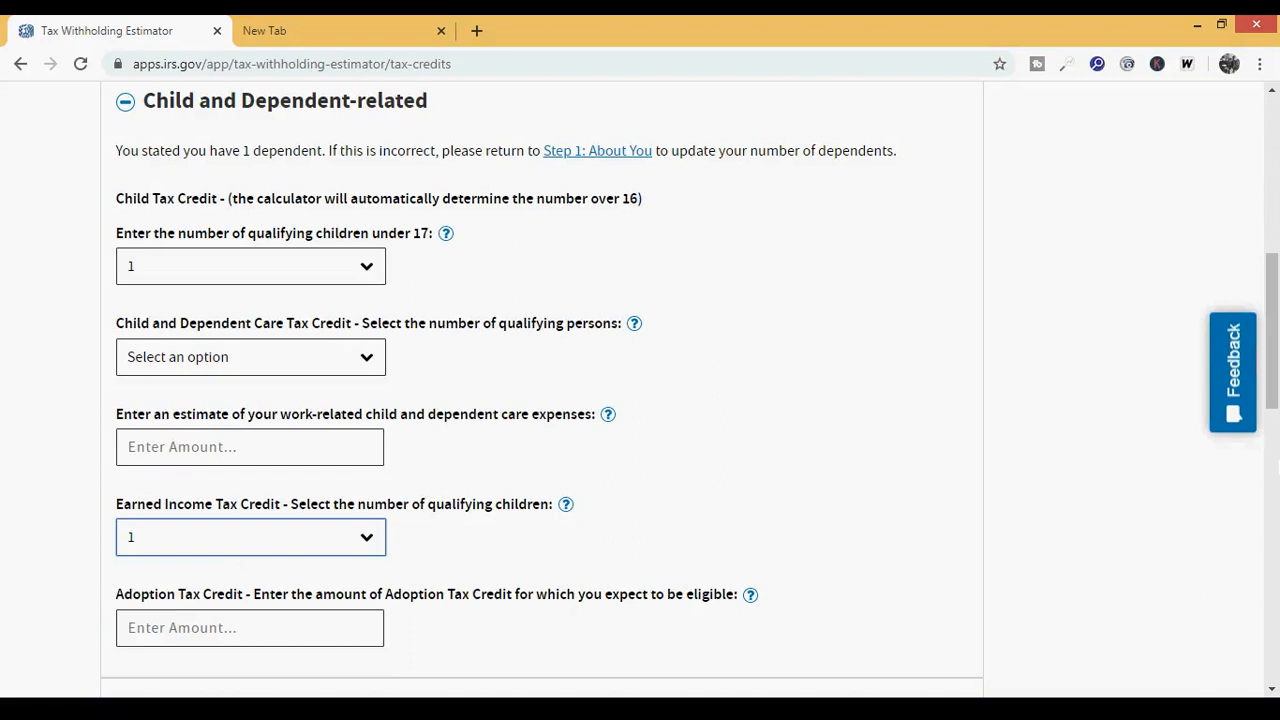
Read the help tip for the Earned Income Tax Credit and close it.
{"action": "scroll", "coordinate": [1276, 402], "scroll_direction": "down", "scroll_amount": 1}
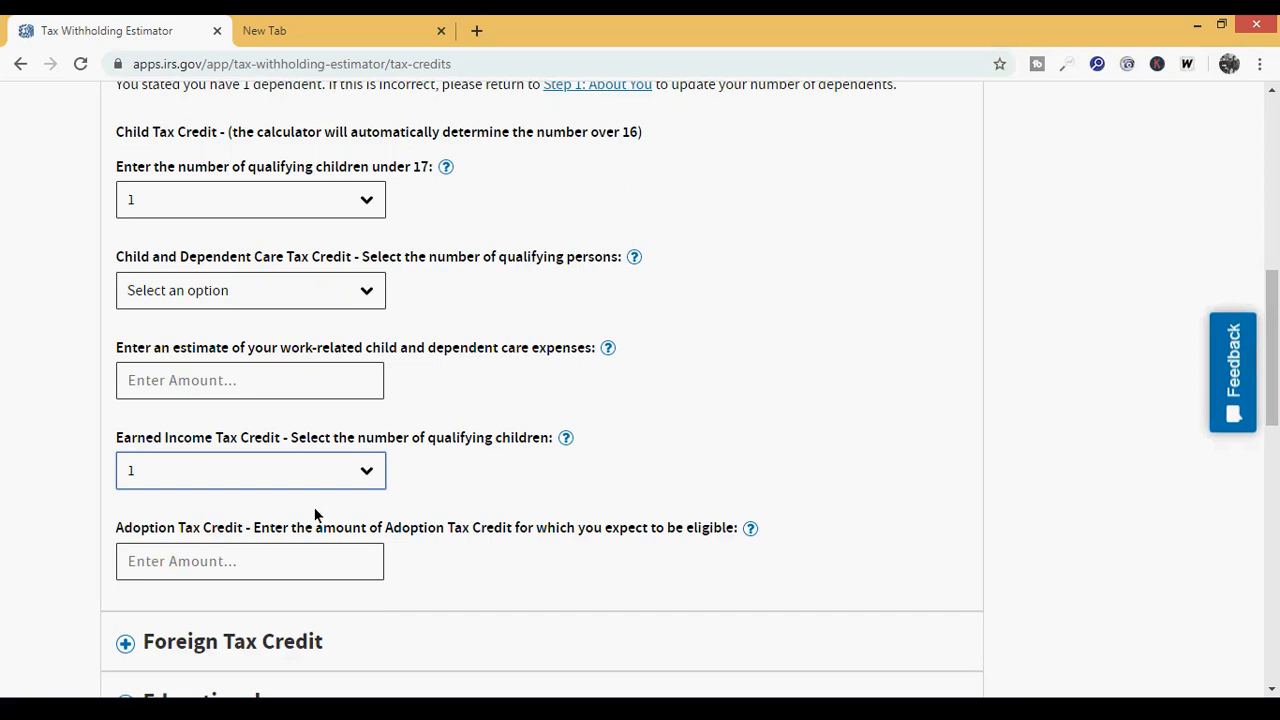
{"action": "left_click", "coordinate": [568, 440]}
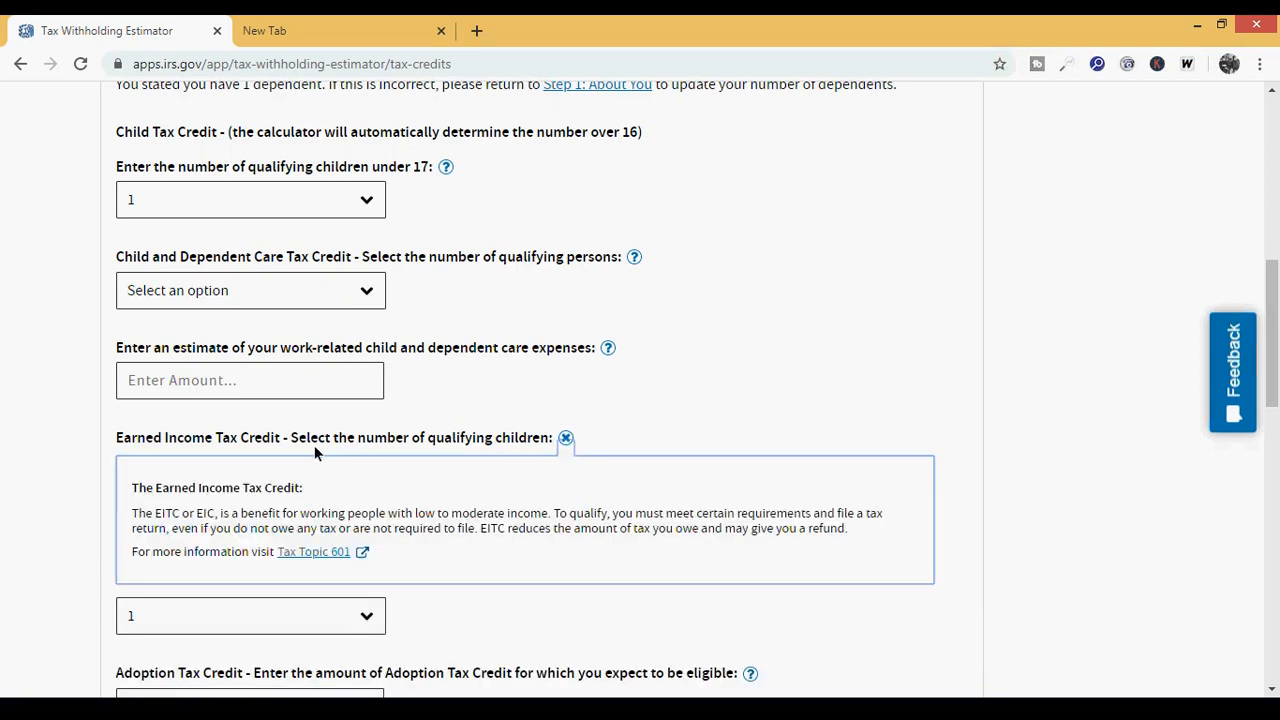
{"action": "left_click_drag", "start_coordinate": [1270, 310], "coordinate": [1270, 348]}
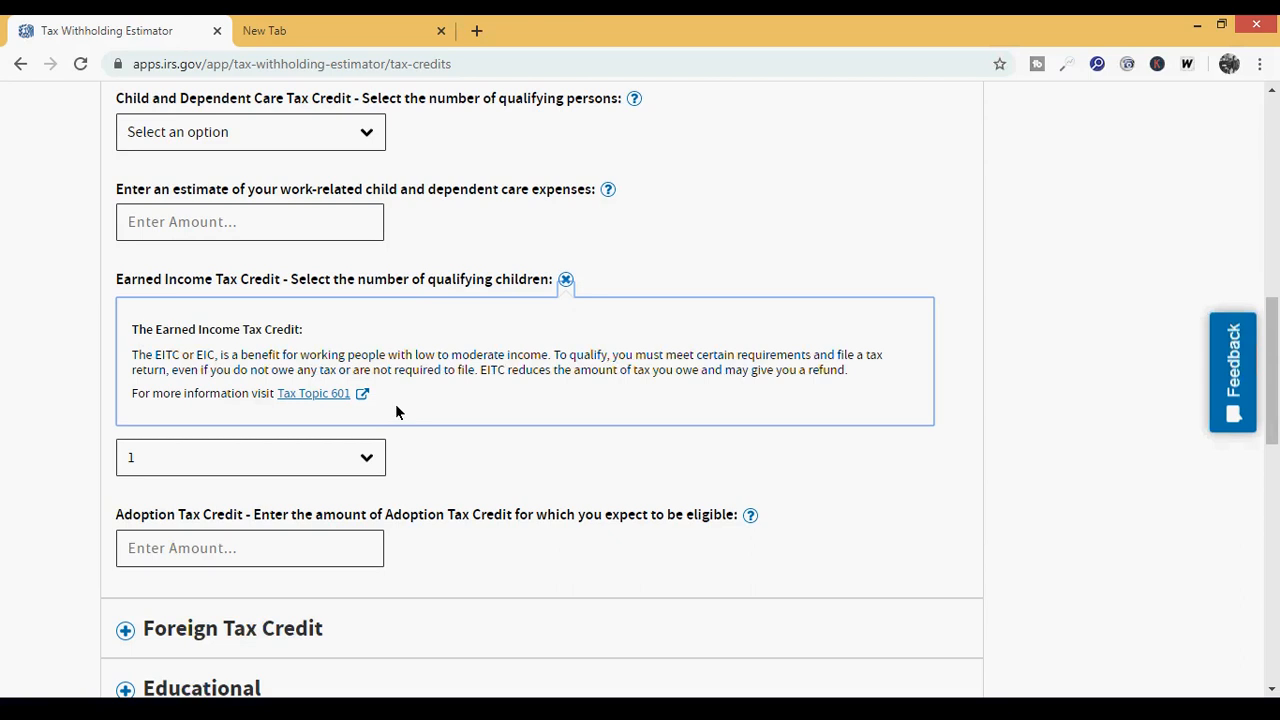
{"action": "left_click", "coordinate": [568, 281]}
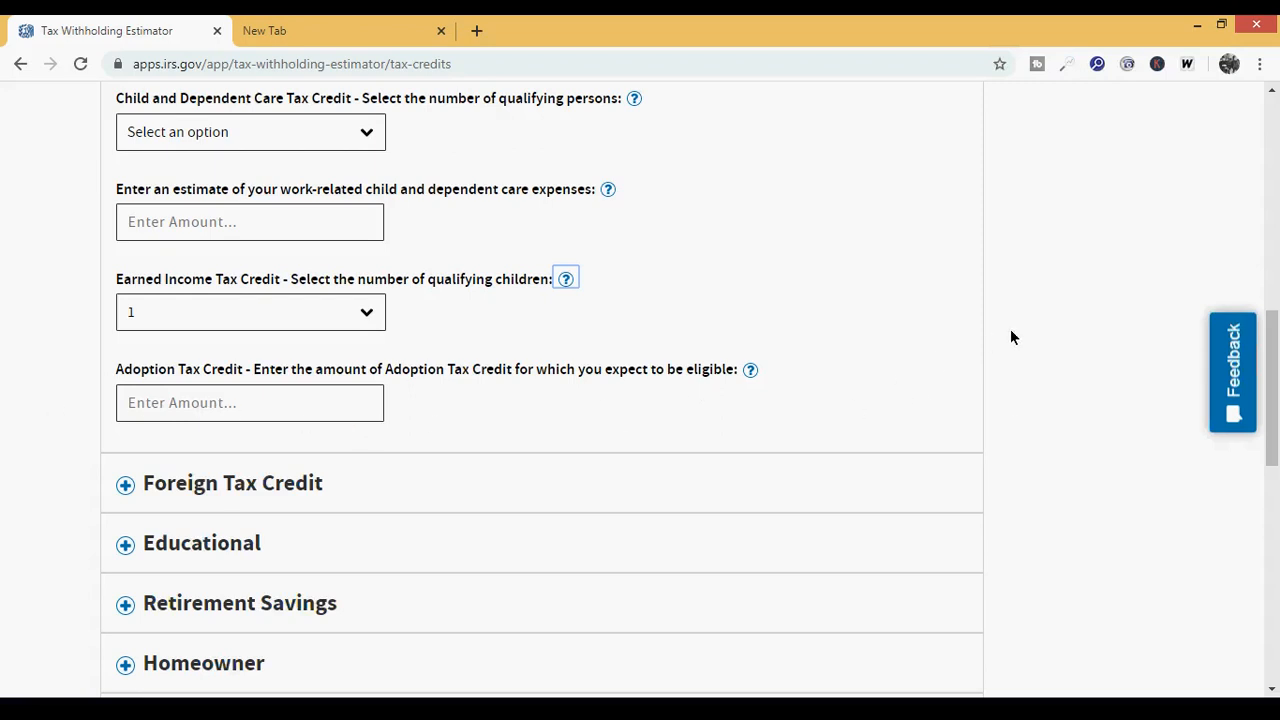
Review the remaining tax credit categories without entering any amounts, and continue to Results.
{"action": "scroll", "coordinate": [1272, 390], "scroll_direction": "down", "scroll_amount": 1}
{"action": "scroll", "coordinate": [1272, 390], "scroll_direction": "down", "scroll_amount": 1}
{"action": "scroll", "coordinate": [1272, 390], "scroll_direction": "up", "scroll_amount": 3}
{"action": "scroll", "coordinate": [1272, 390], "scroll_direction": "down", "scroll_amount": 1}
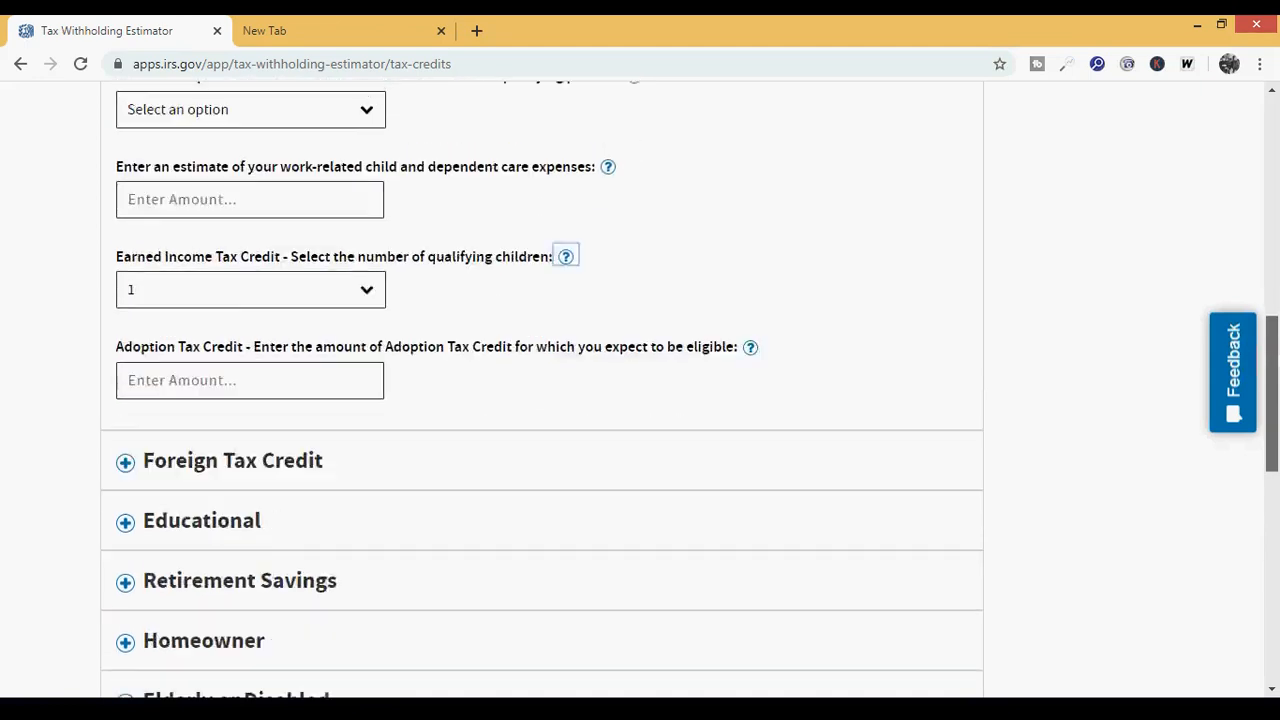
{"action": "scroll", "coordinate": [540, 390], "scroll_direction": "down", "scroll_amount": 3}
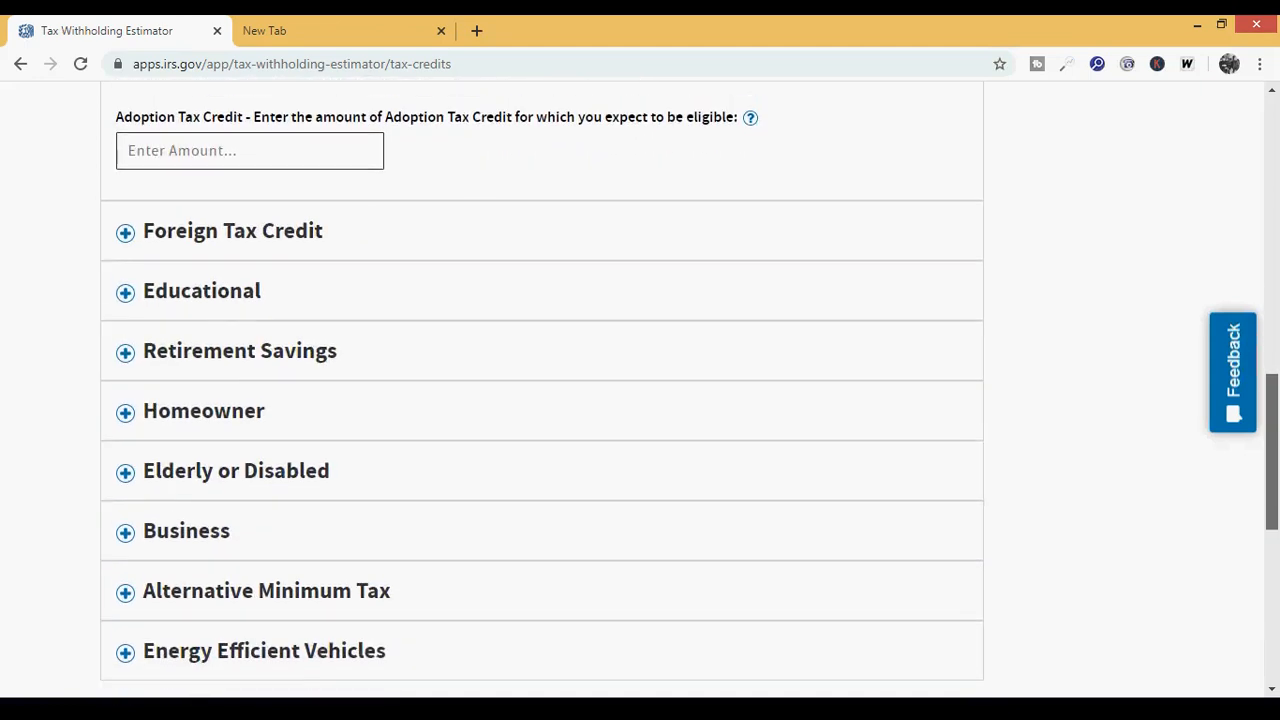
{"action": "scroll", "coordinate": [540, 390], "scroll_direction": "up", "scroll_amount": 5}
{"action": "scroll", "coordinate": [540, 390], "scroll_direction": "down", "scroll_amount": 4}
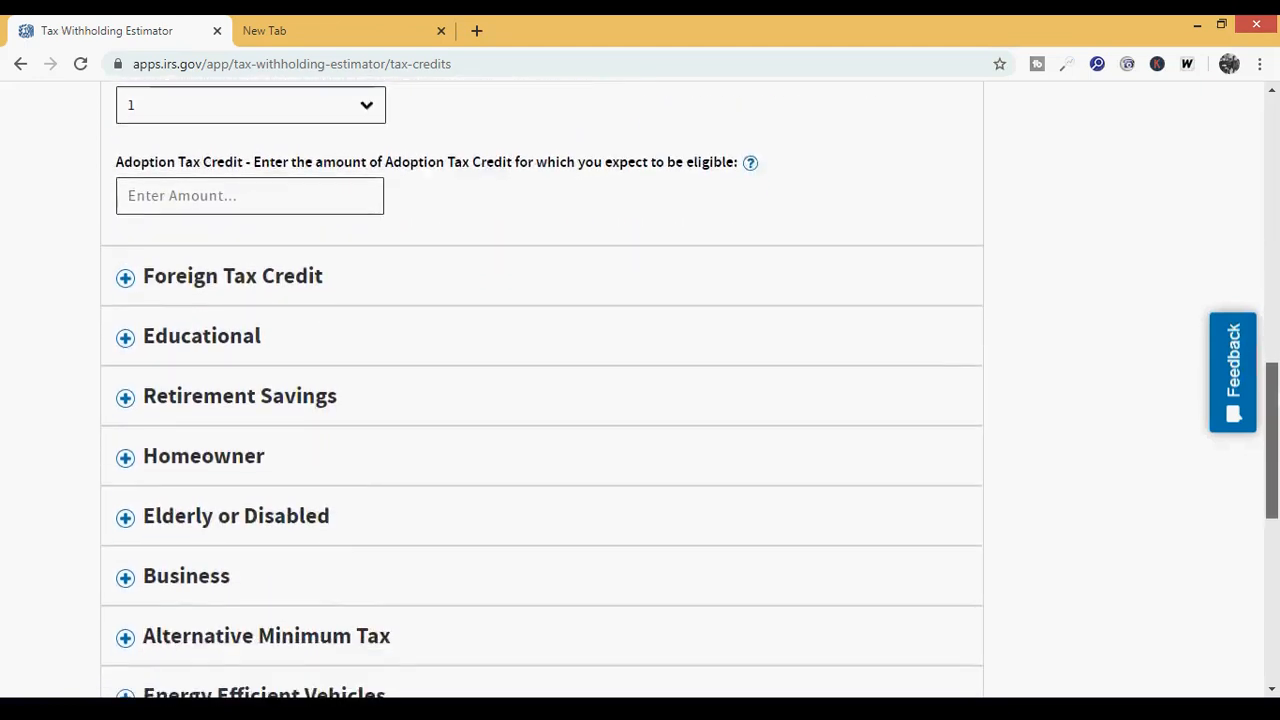
{"action": "scroll", "coordinate": [1276, 425], "scroll_direction": "down", "scroll_amount": 1}
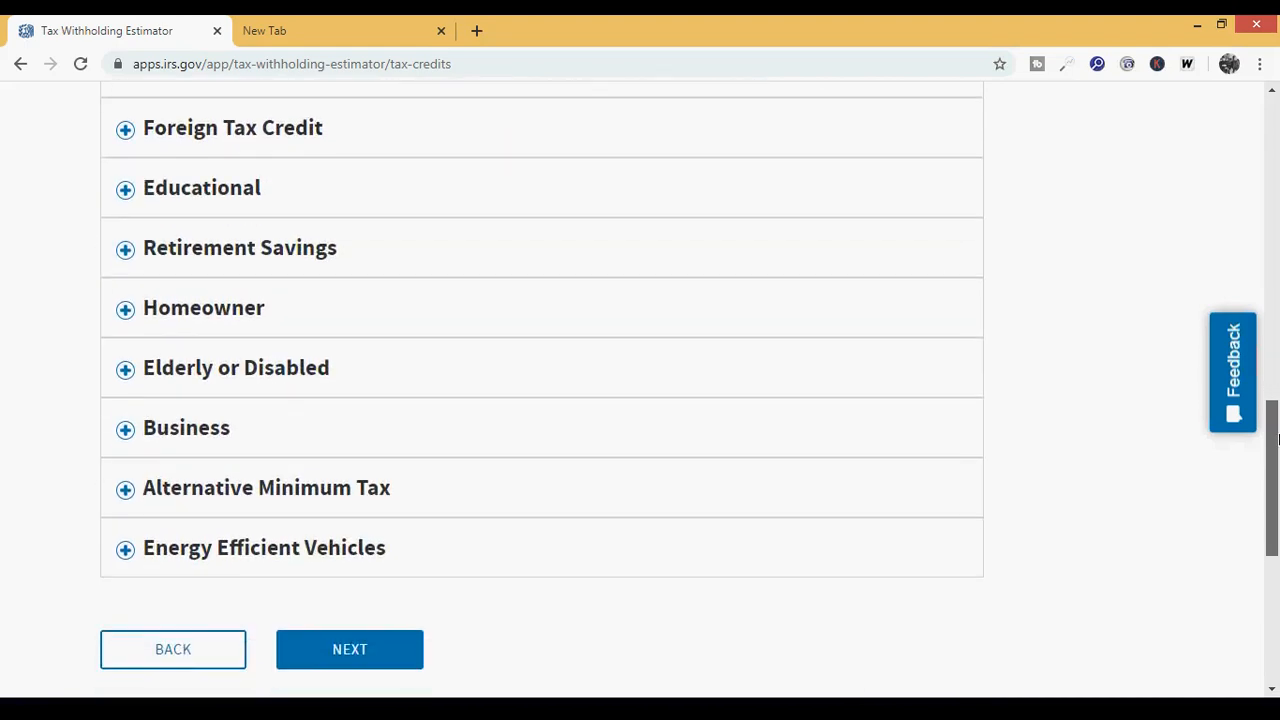
{"action": "left_click_drag", "start_coordinate": [1277, 440], "coordinate": [1277, 462]}
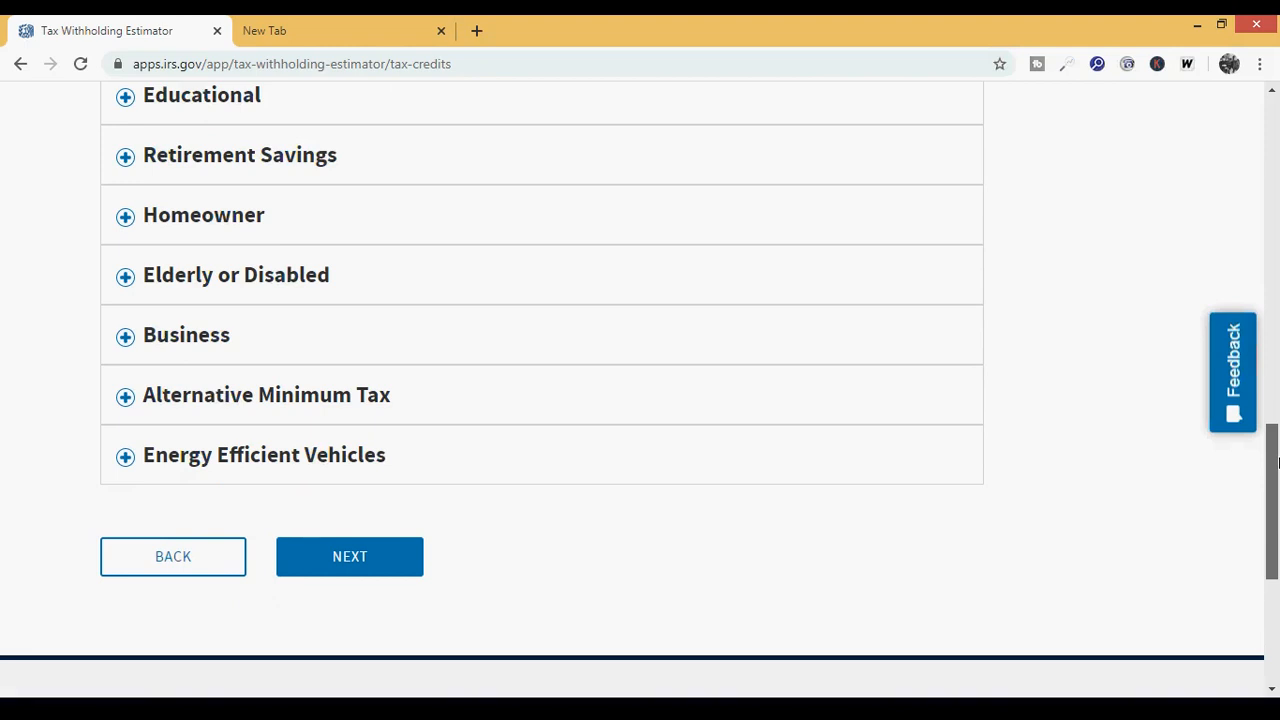
{"action": "left_click_drag", "start_coordinate": [1277, 462], "coordinate": [1277, 483]}
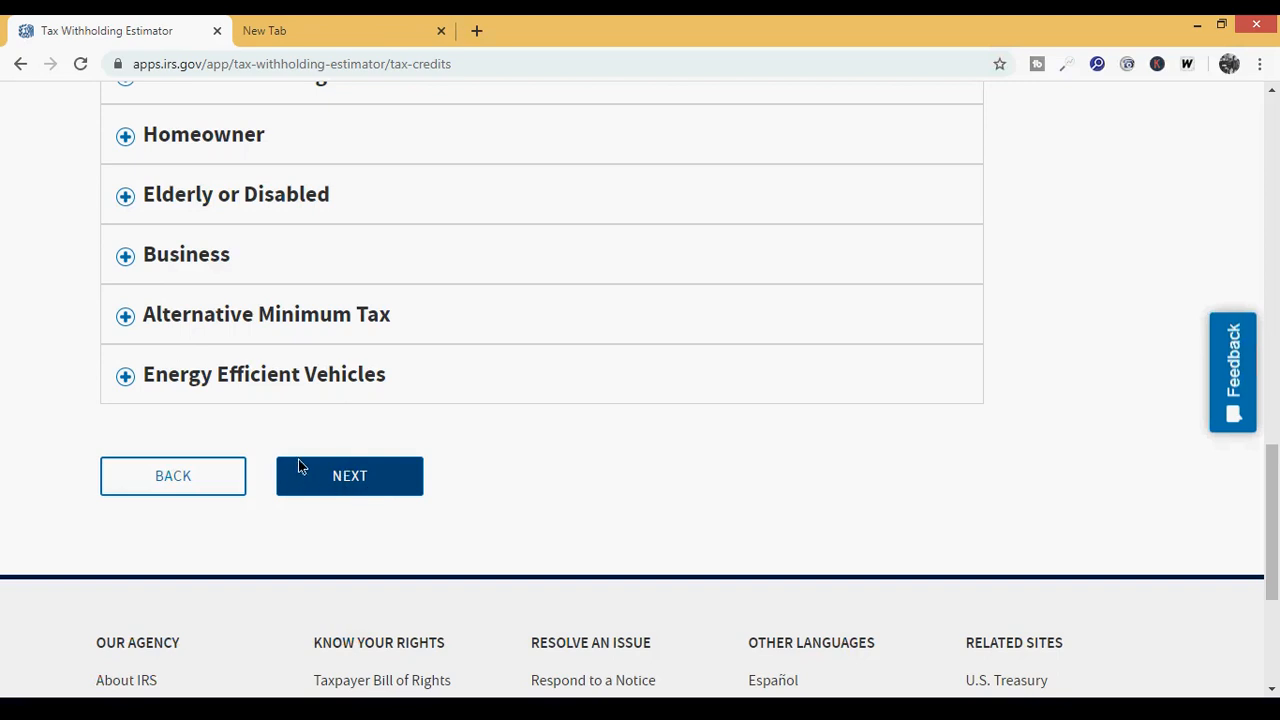
{"action": "left_click", "coordinate": [349, 479]}
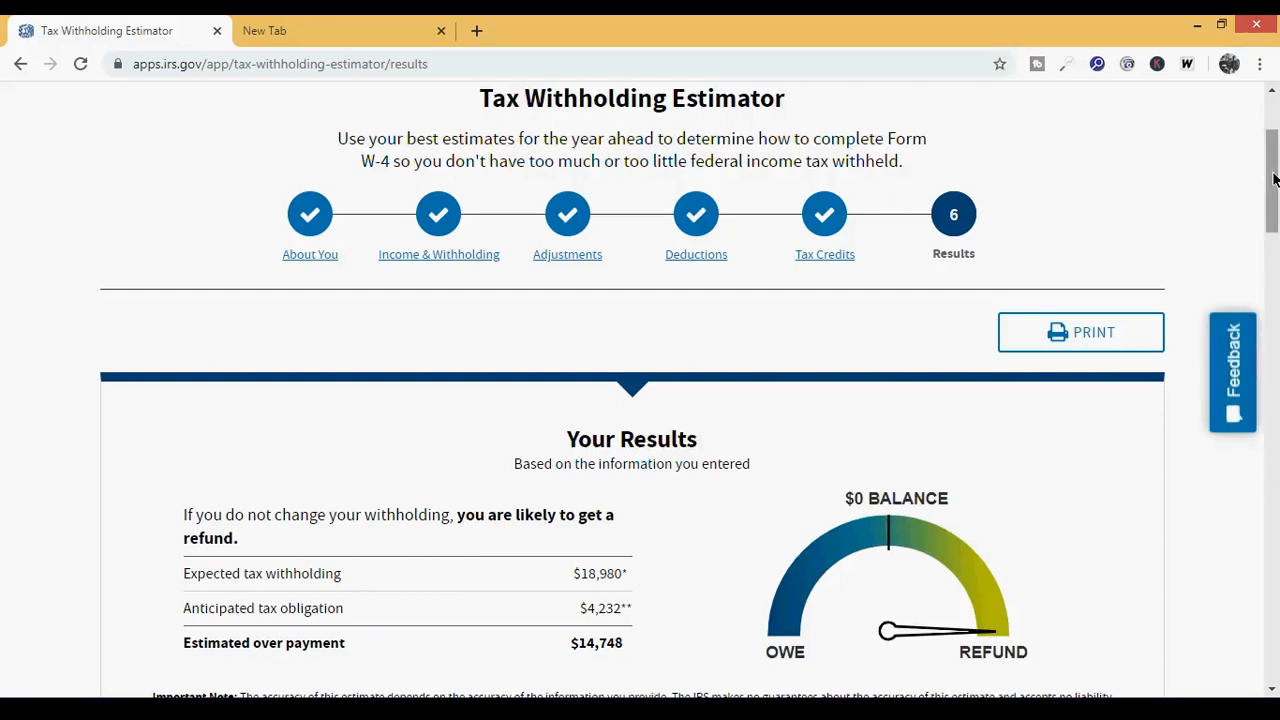
Examine the results for expected withholding, anticipated tax obligation and estimated over payment, along with the refund adjustment slider.
{"action": "mouse_move", "coordinate": [1276, 178]}
{"action": "left_mouse_down"}
{"action": "mouse_move", "coordinate": [1275, 233]}
{"action": "mouse_move", "coordinate": [1273, 199]}
{"action": "left_mouse_up"}
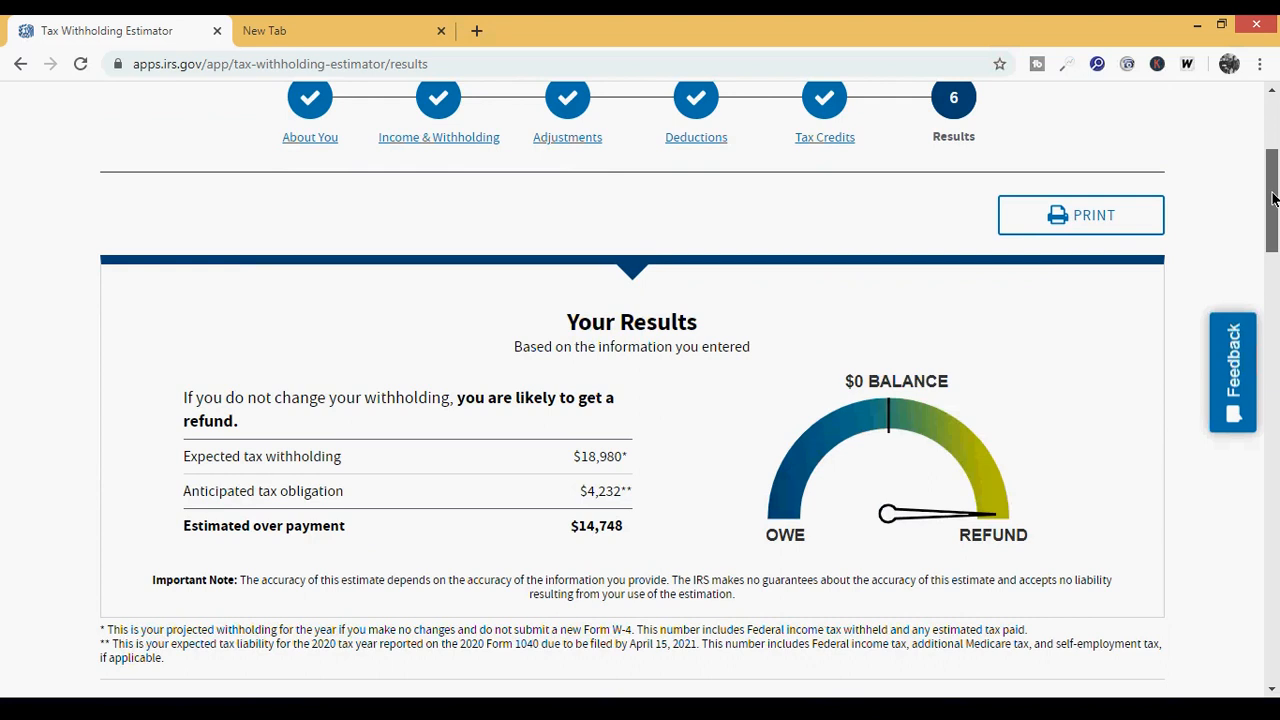
{"action": "scroll", "coordinate": [1274, 199], "scroll_direction": "down", "scroll_amount": 3}
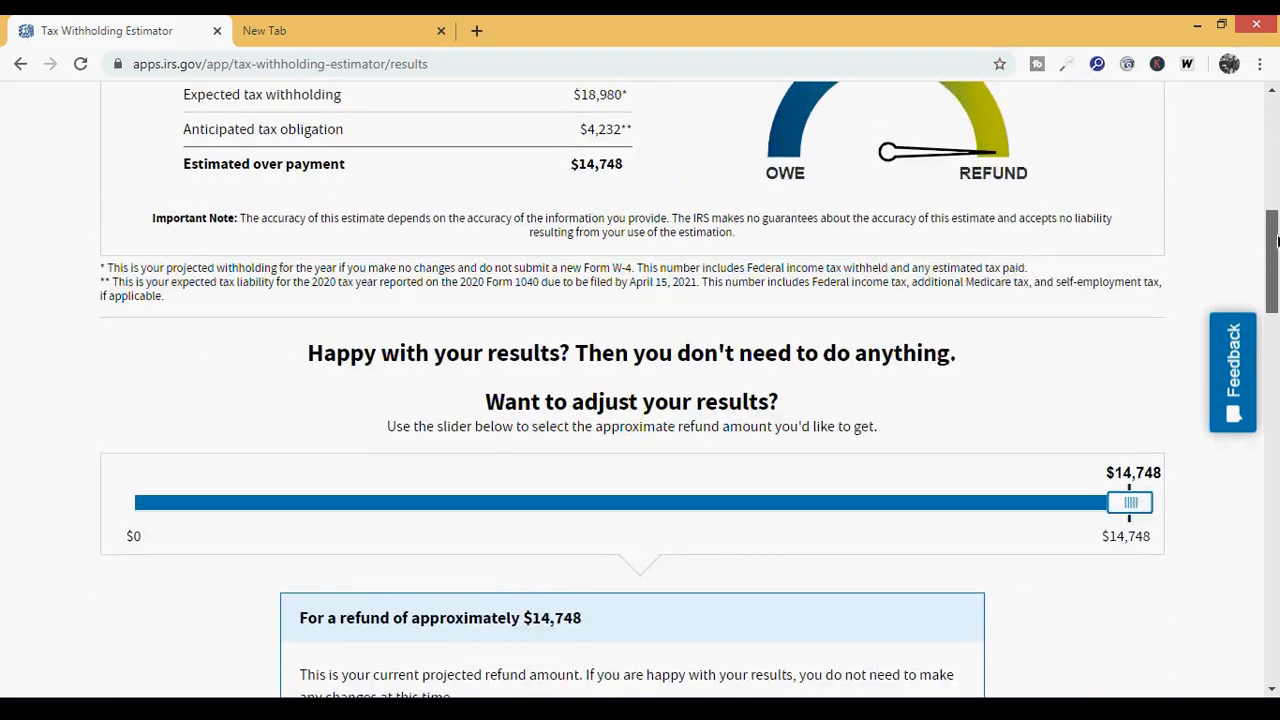
{"action": "scroll", "coordinate": [1277, 240], "scroll_direction": "up", "scroll_amount": 3}
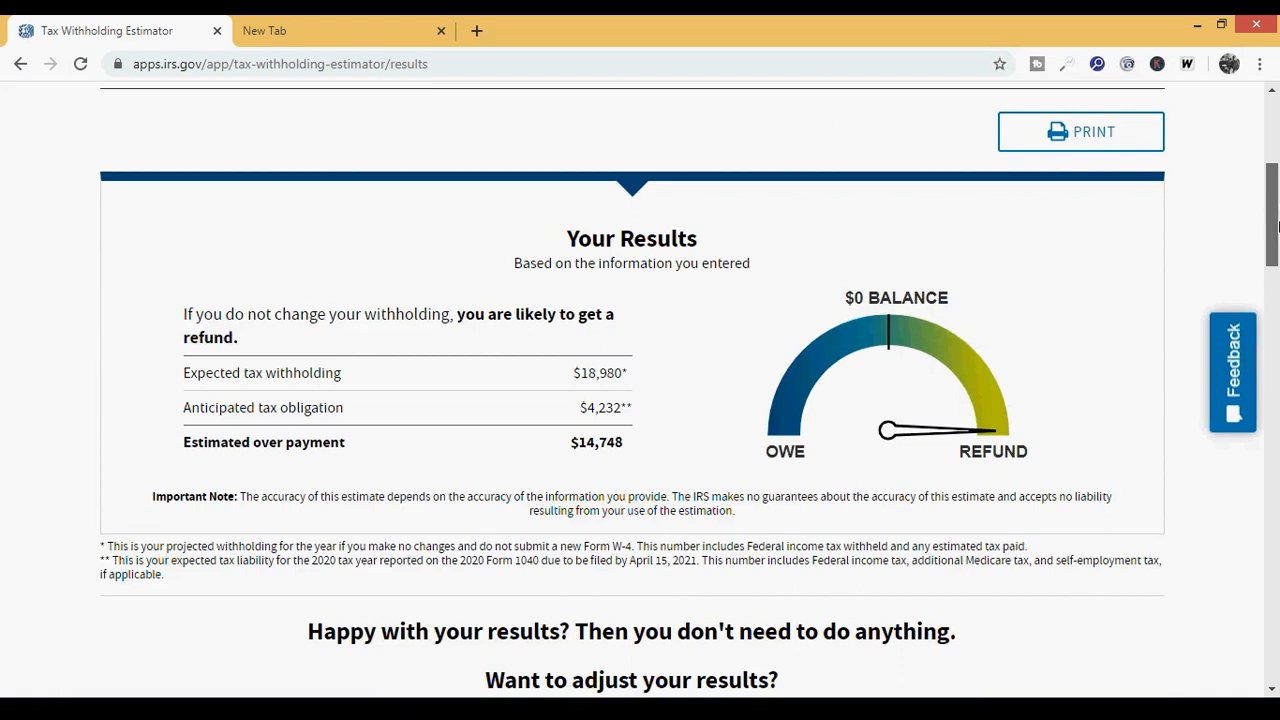
{"action": "scroll", "coordinate": [1274, 226], "scroll_direction": "down", "scroll_amount": 2}
{"action": "mouse_move", "coordinate": [1275, 238]}
{"action": "left_mouse_down"}
{"action": "mouse_move", "coordinate": [1277, 219]}
{"action": "mouse_move", "coordinate": [1278, 584]}
{"action": "mouse_move", "coordinate": [1274, 239]}
{"action": "left_mouse_up"}
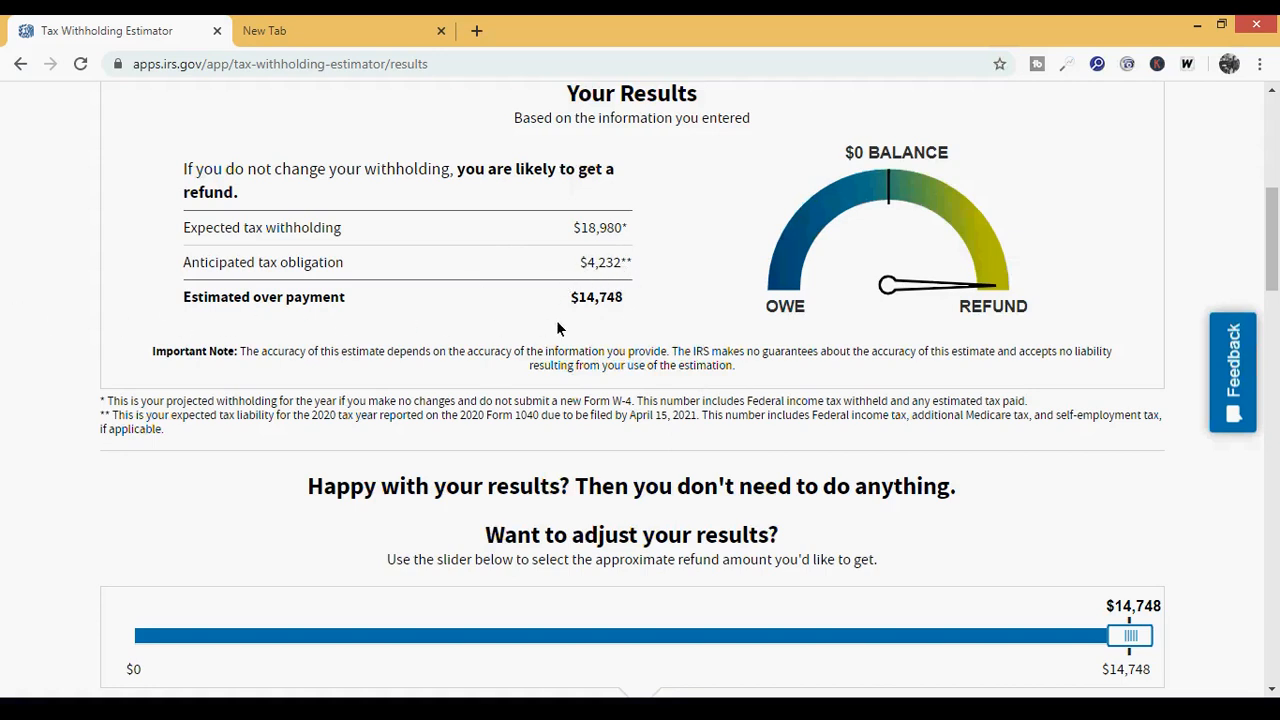
{"action": "left_click_drag", "start_coordinate": [569, 302], "coordinate": [629, 310]}
{"action": "left_click", "coordinate": [633, 303]}
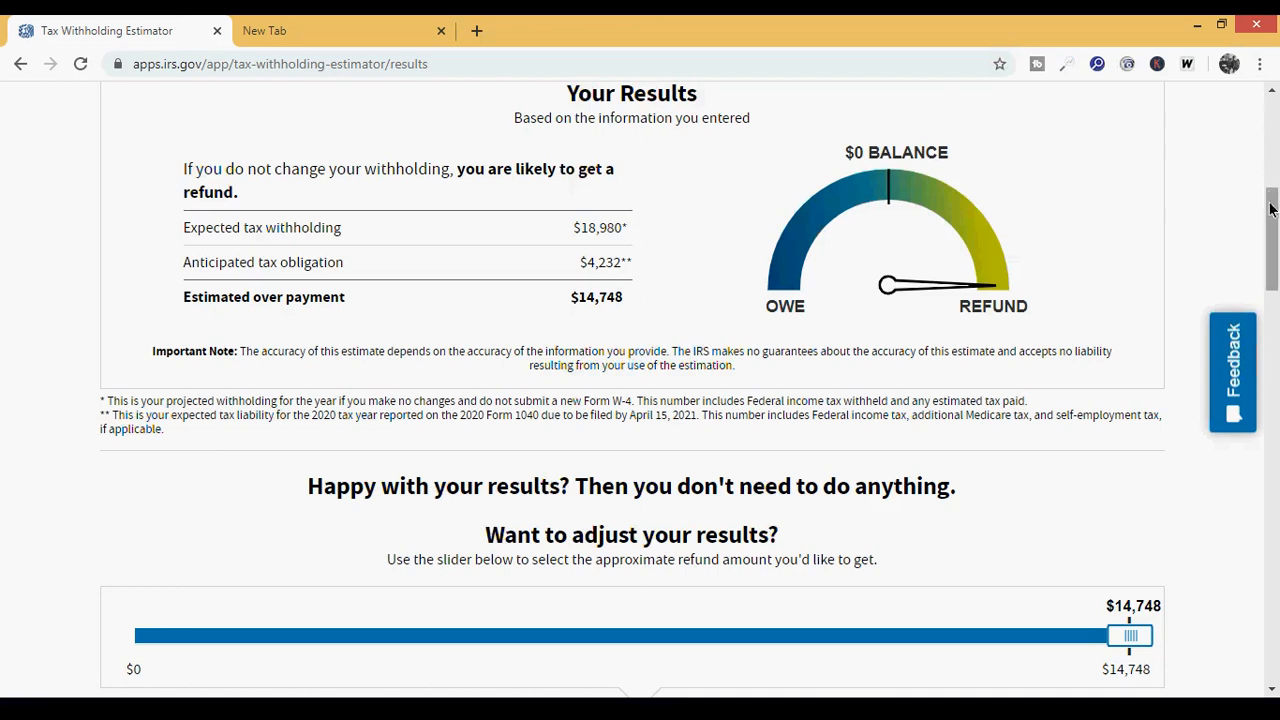
Set the desired refund amount to $7,500 and review the suggested withholding per paycheck for both spouses' jobs.
{"action": "left_click_drag", "start_coordinate": [1273, 222], "coordinate": [1273, 237]}
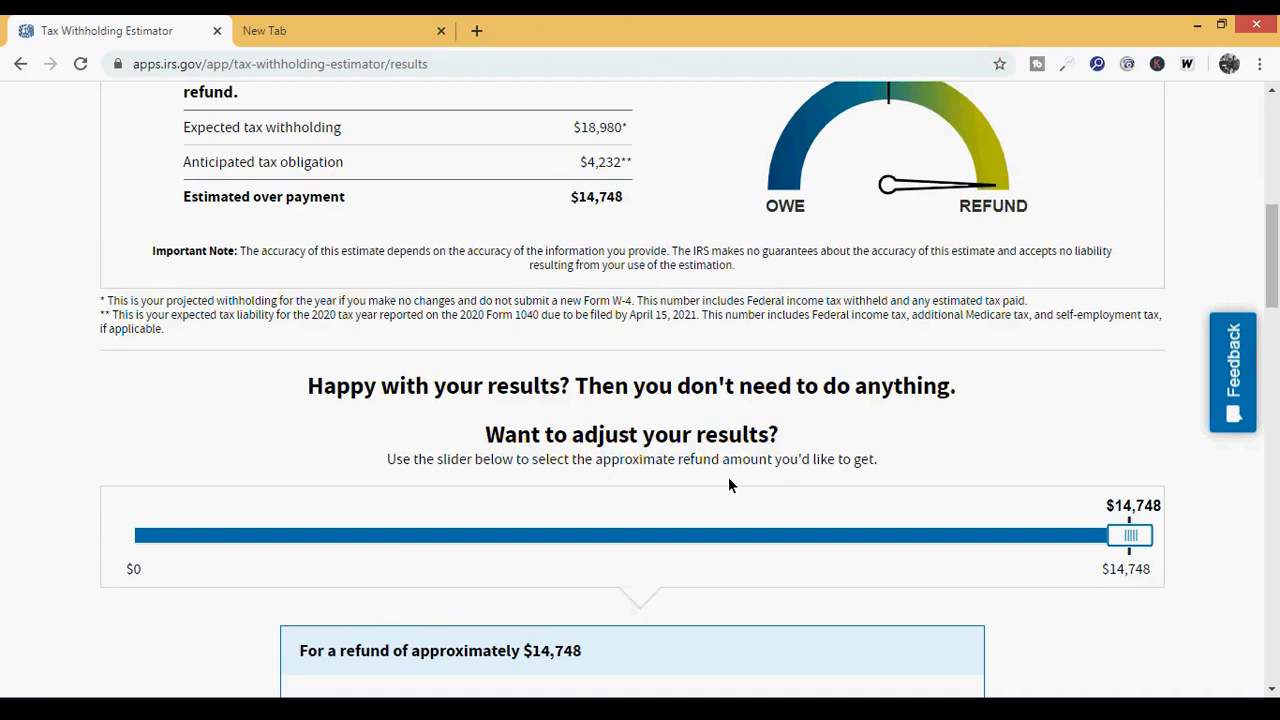
{"action": "left_click_drag", "start_coordinate": [1273, 251], "coordinate": [1274, 263]}
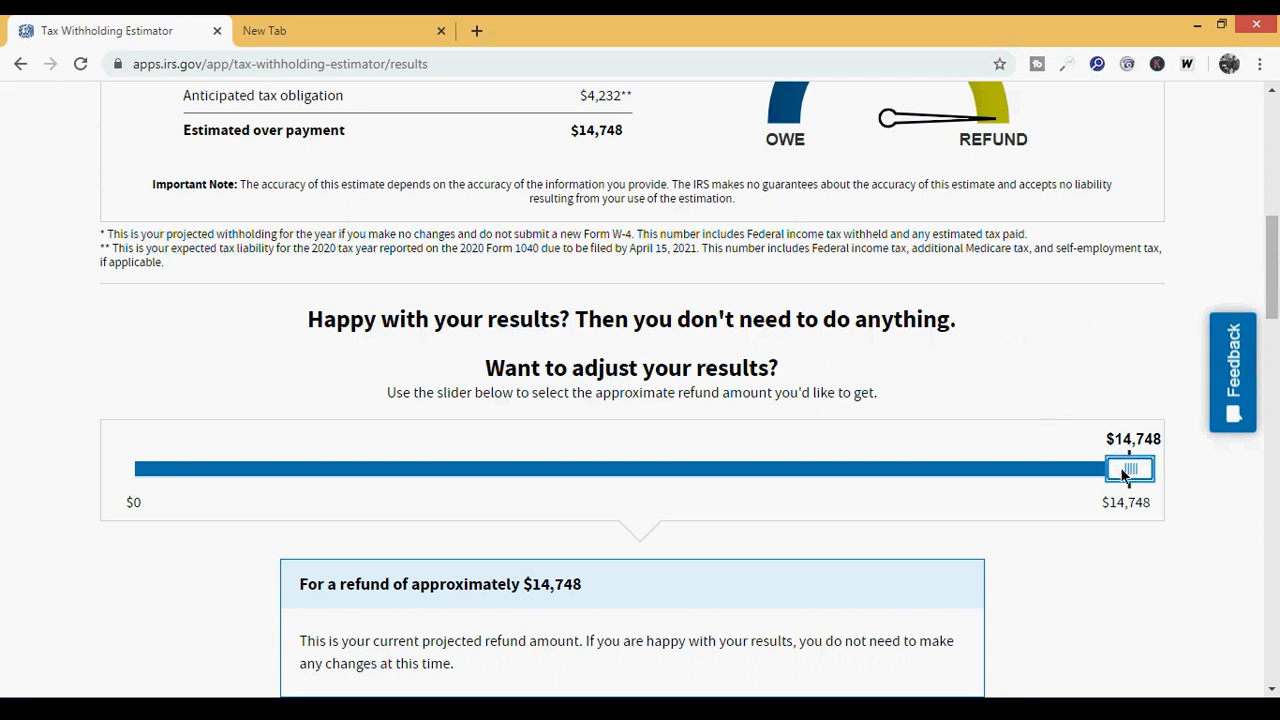
{"action": "left_click_drag", "start_coordinate": [1124, 476], "coordinate": [659, 466]}
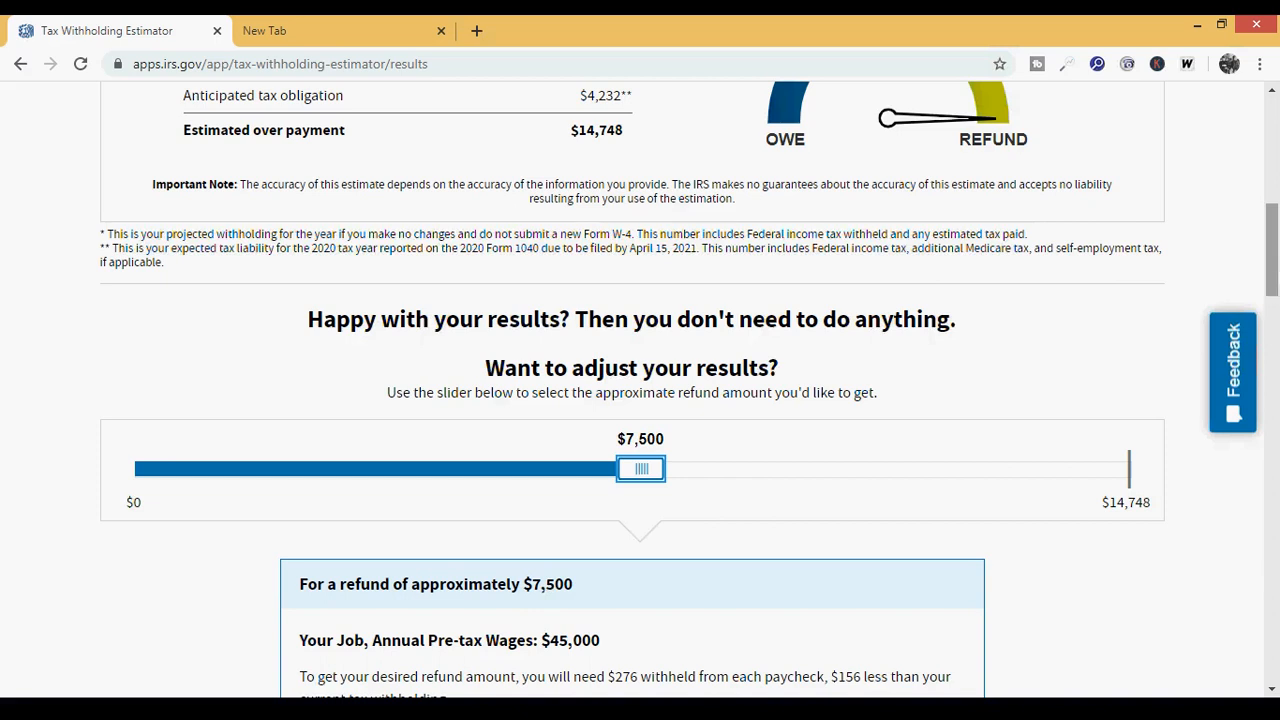
{"action": "left_click_drag", "start_coordinate": [1277, 278], "coordinate": [1277, 292]}
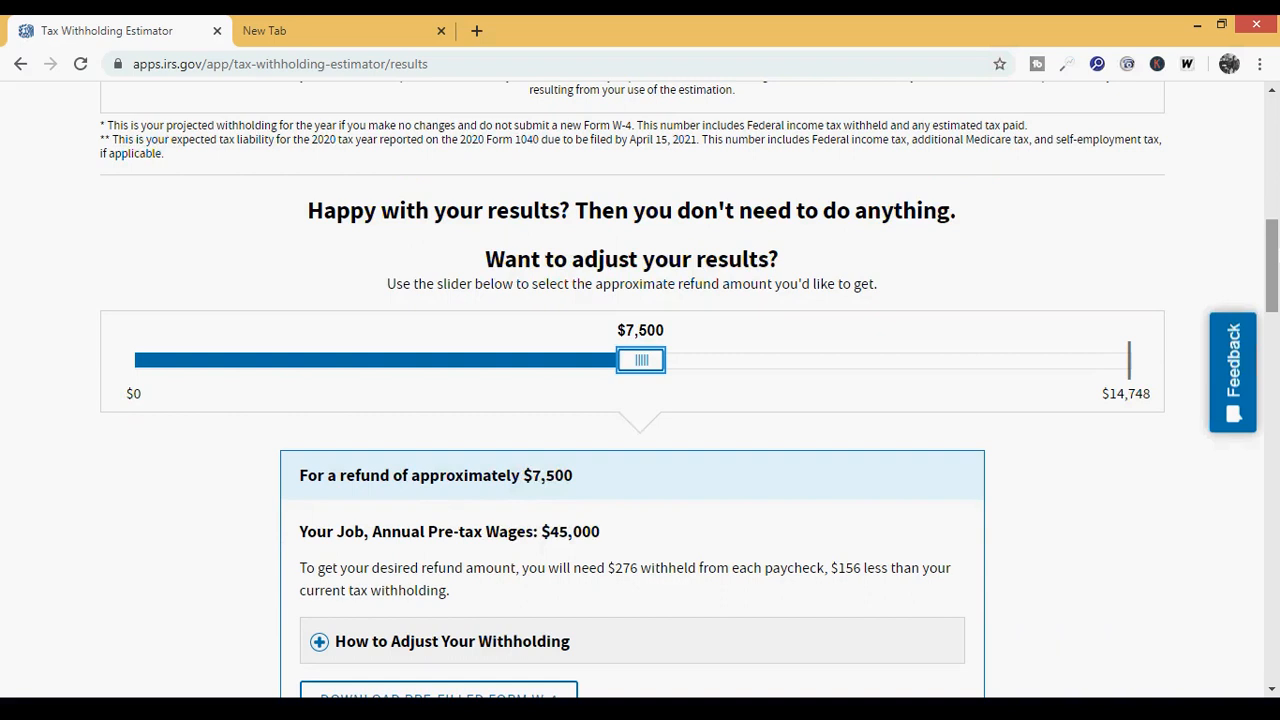
{"action": "left_click_drag", "start_coordinate": [1272, 254], "coordinate": [1272, 292]}
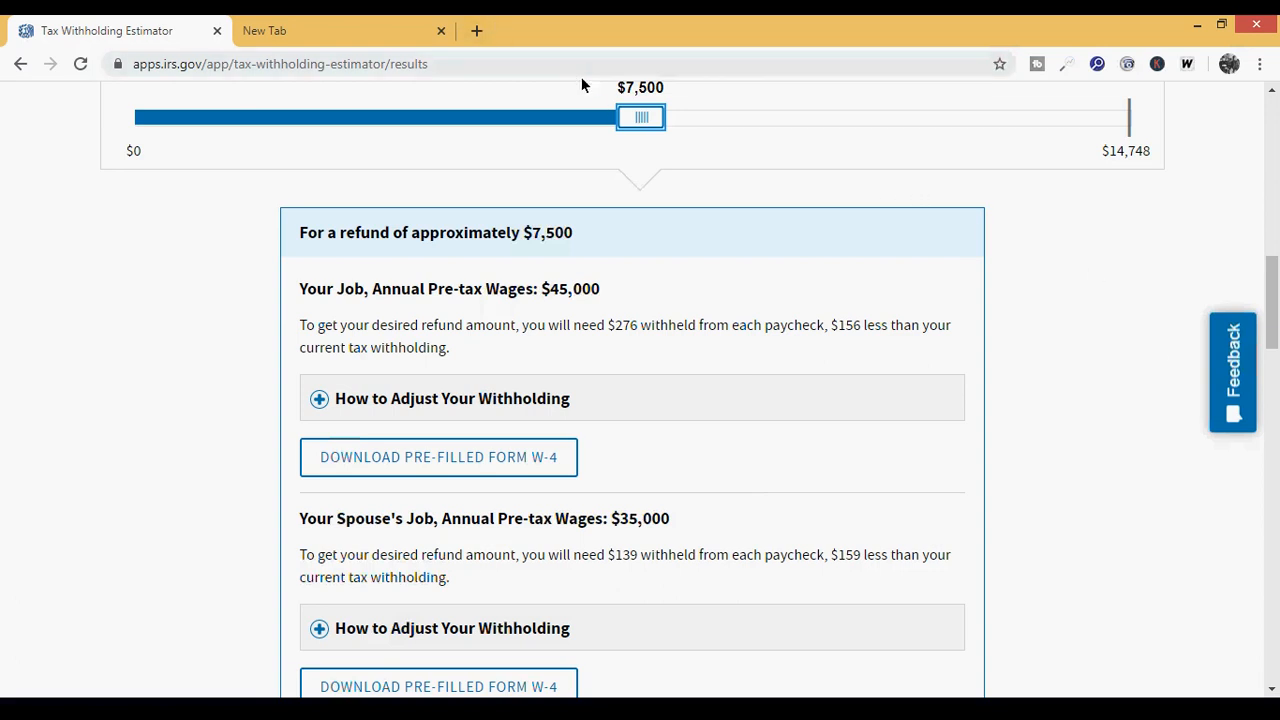
Set the desired refund amount to $0 and review the suggested withholding per paycheck for both jobs.
{"action": "left_click_drag", "start_coordinate": [642, 120], "coordinate": [104, 130]}
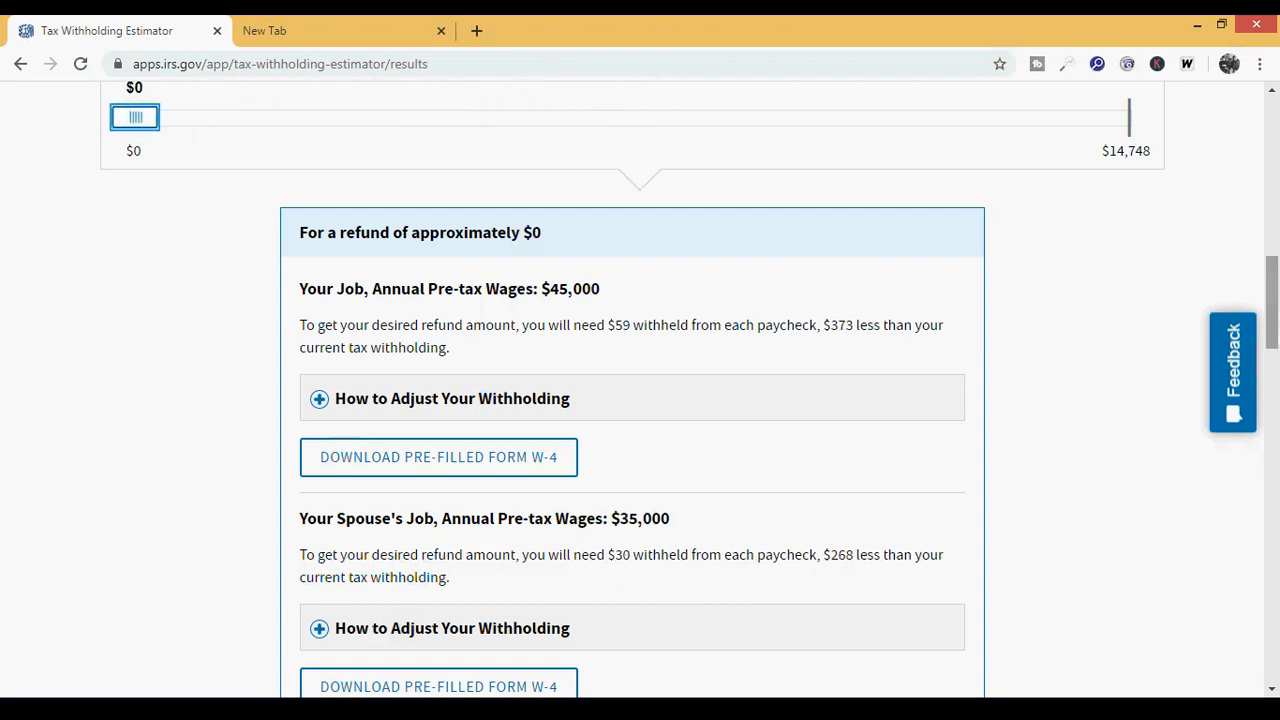
{"action": "scroll", "coordinate": [1272, 300], "scroll_direction": "up", "scroll_amount": 1}
{"action": "left_click_drag", "start_coordinate": [1272, 290], "coordinate": [1272, 288]}
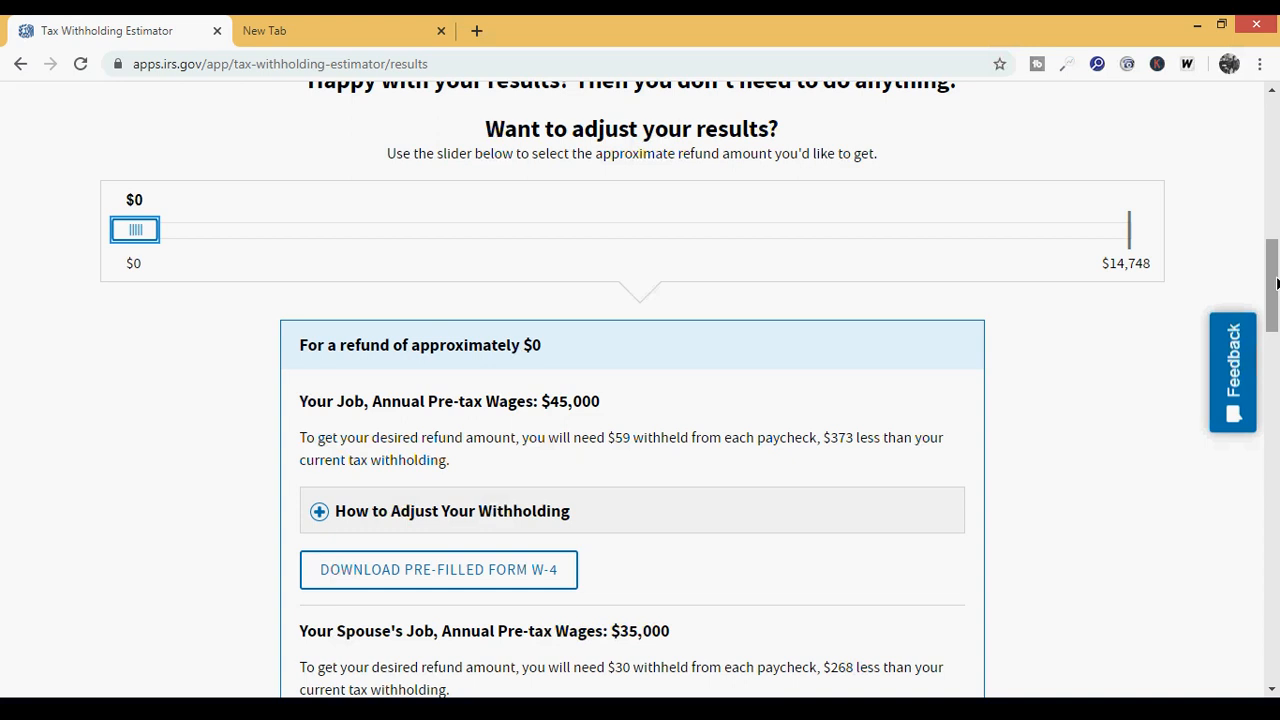
Return to the results summary and review the expected withholding, anticipated tax obligation and estimated over payment.
{"action": "left_click_drag", "start_coordinate": [1276, 284], "coordinate": [1276, 187]}
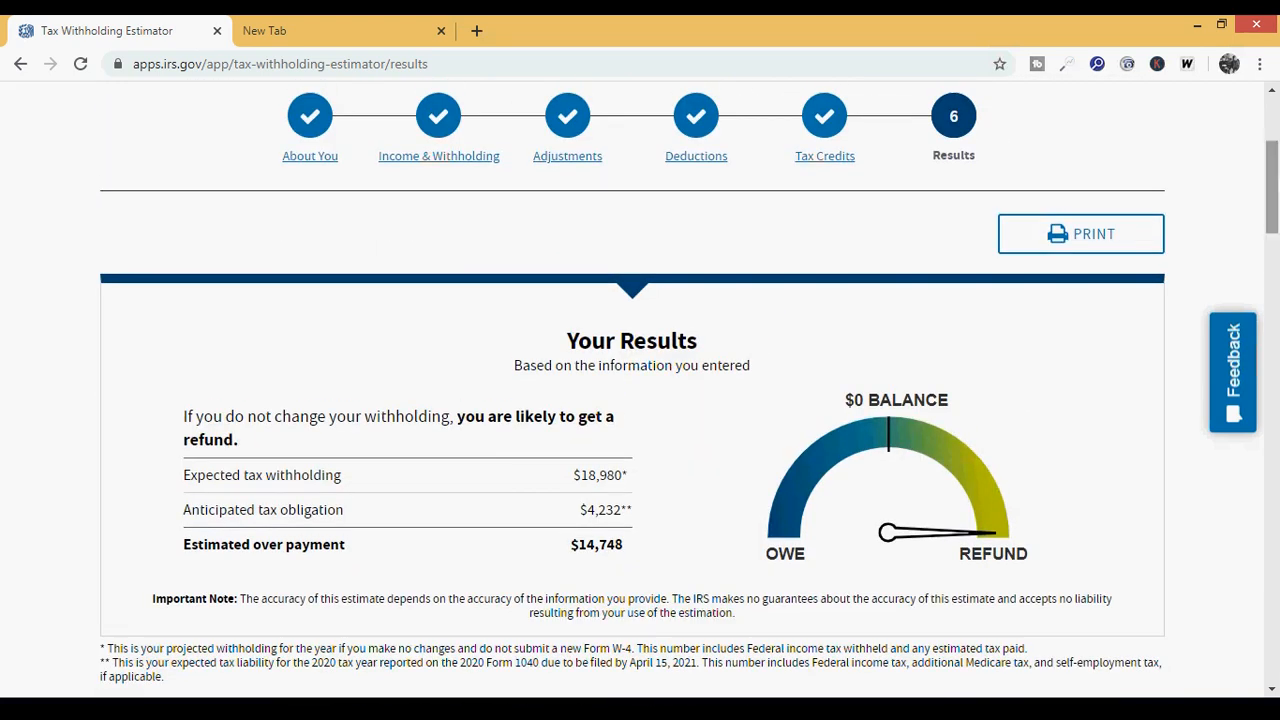
{"action": "left_click_drag", "start_coordinate": [1273, 187], "coordinate": [1273, 154]}
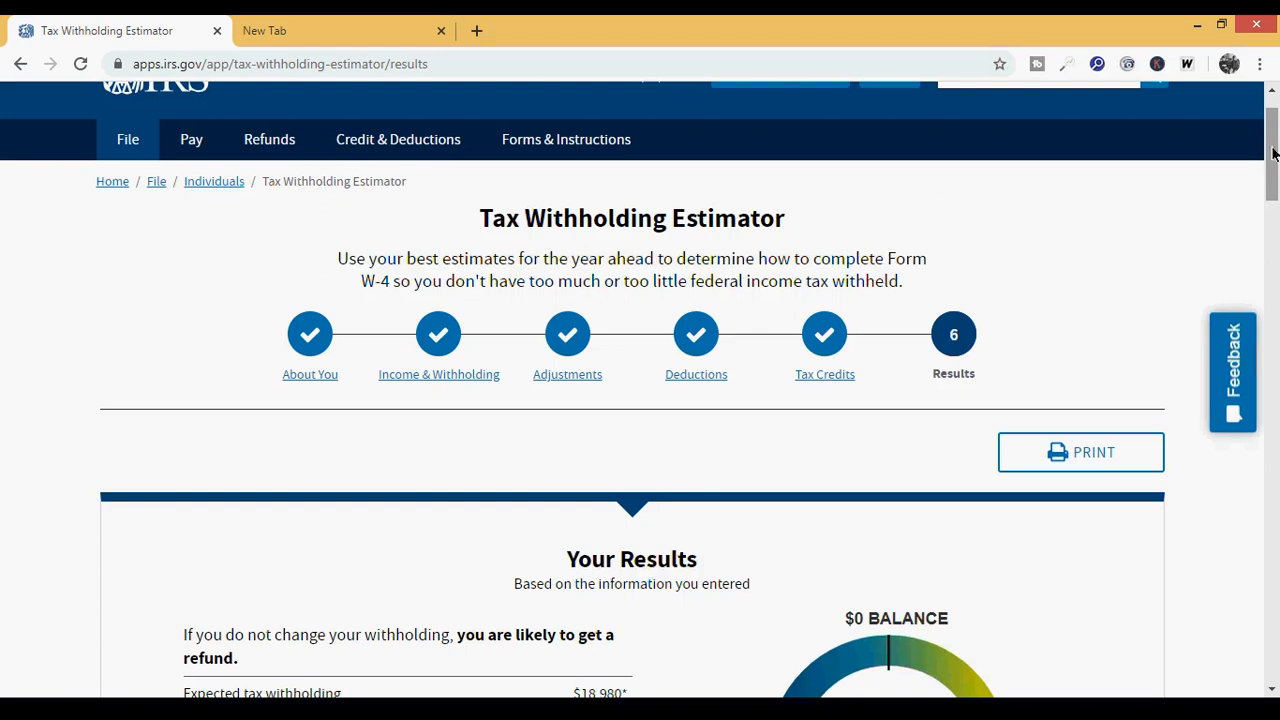
{"action": "left_click_drag", "start_coordinate": [1273, 153], "coordinate": [1276, 126]}
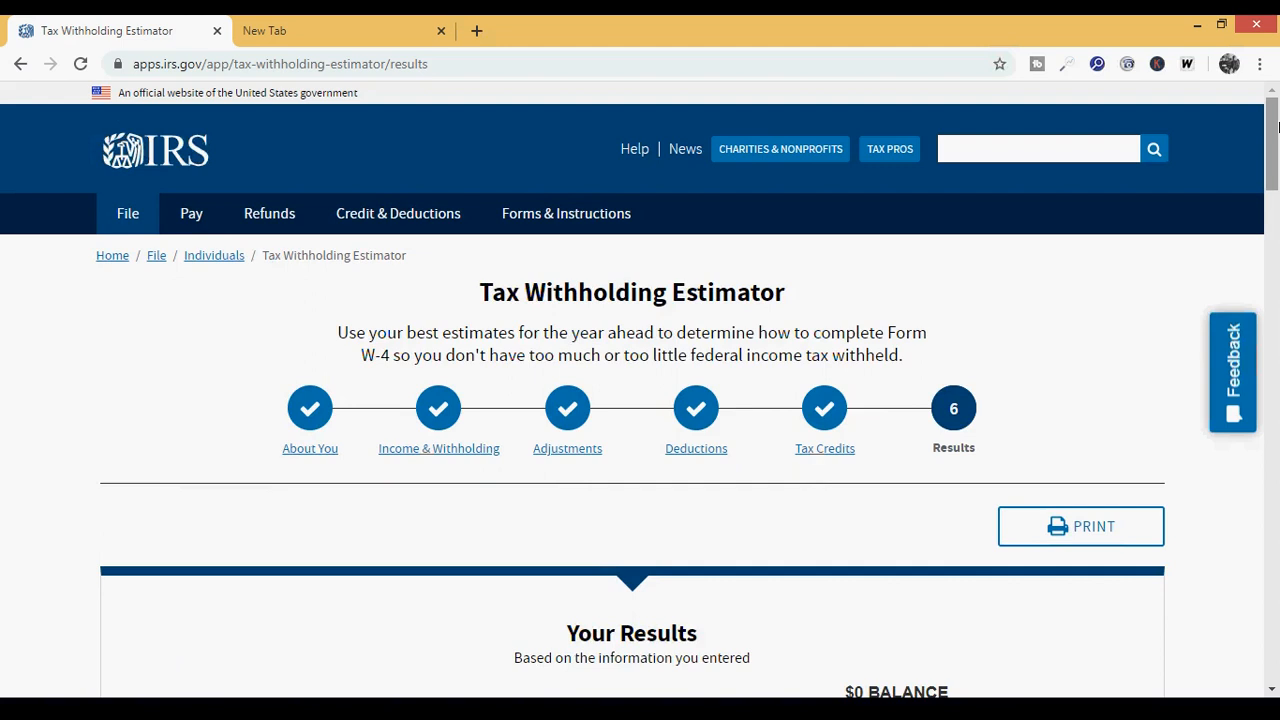
{"action": "left_click_drag", "start_coordinate": [1276, 126], "coordinate": [1277, 163]}
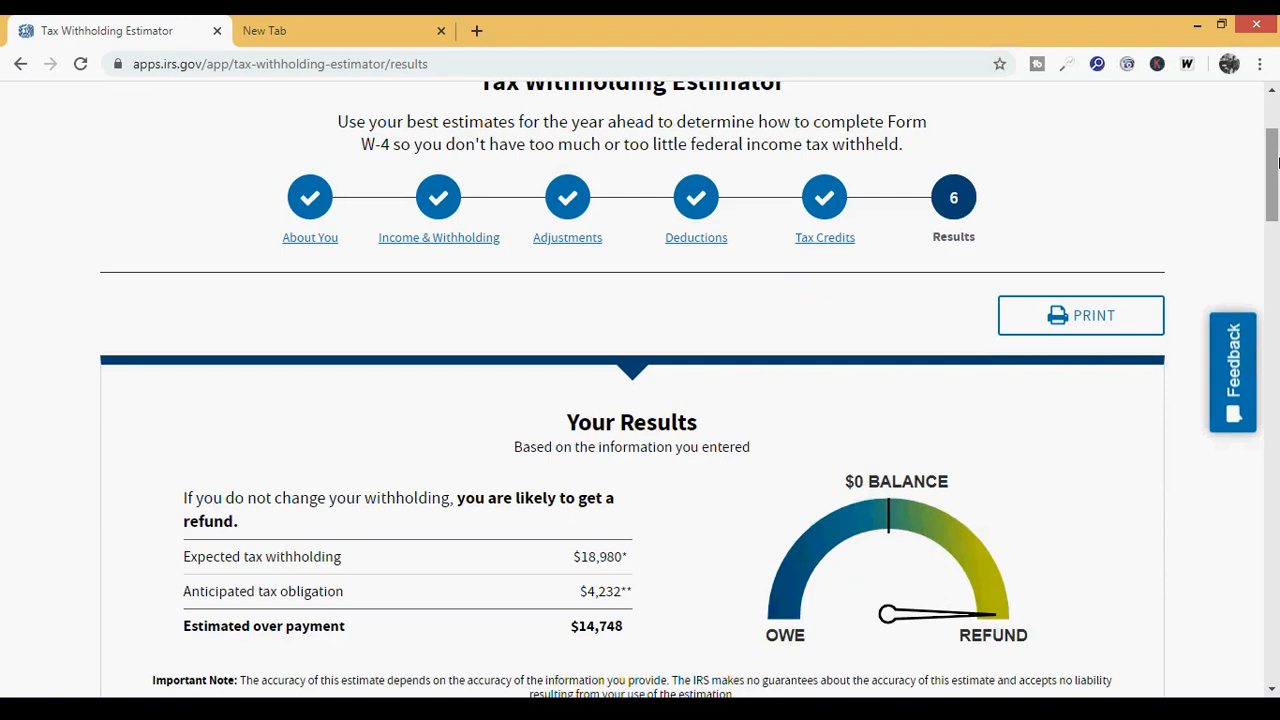
{"action": "left_click_drag", "start_coordinate": [1277, 163], "coordinate": [1277, 130]}
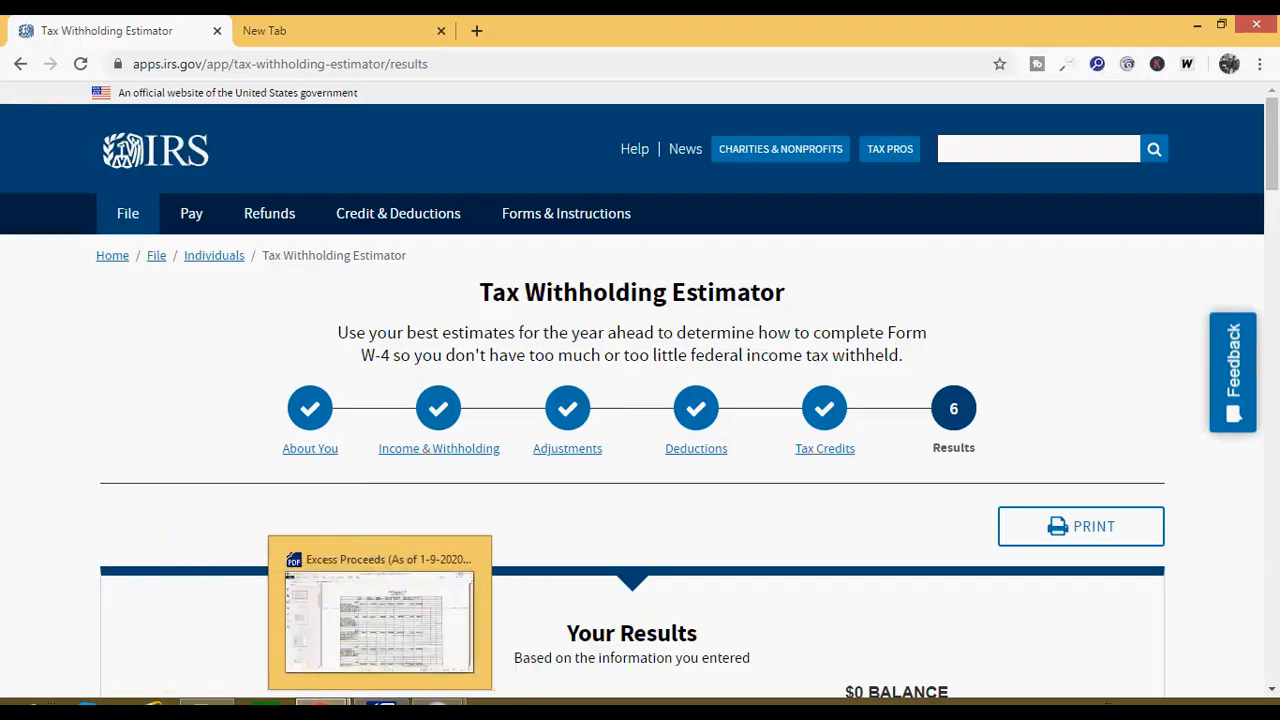
{"action": "left_click", "coordinate": [380, 636]}
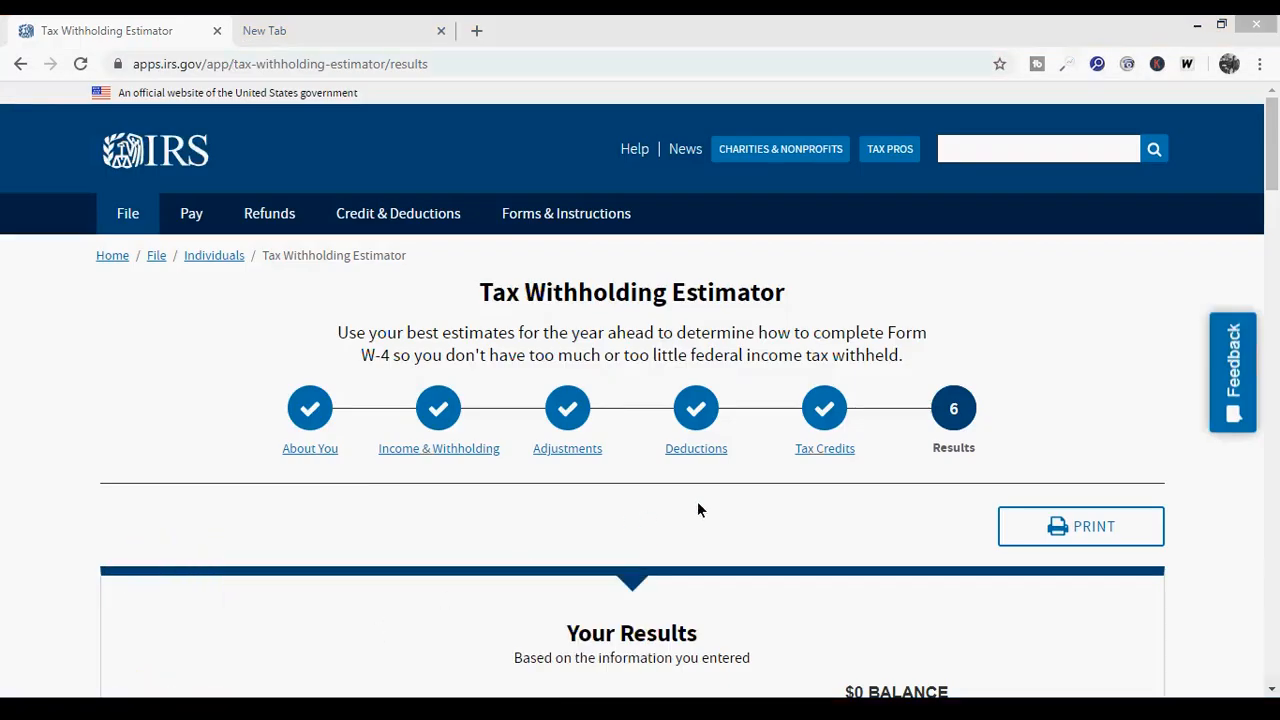